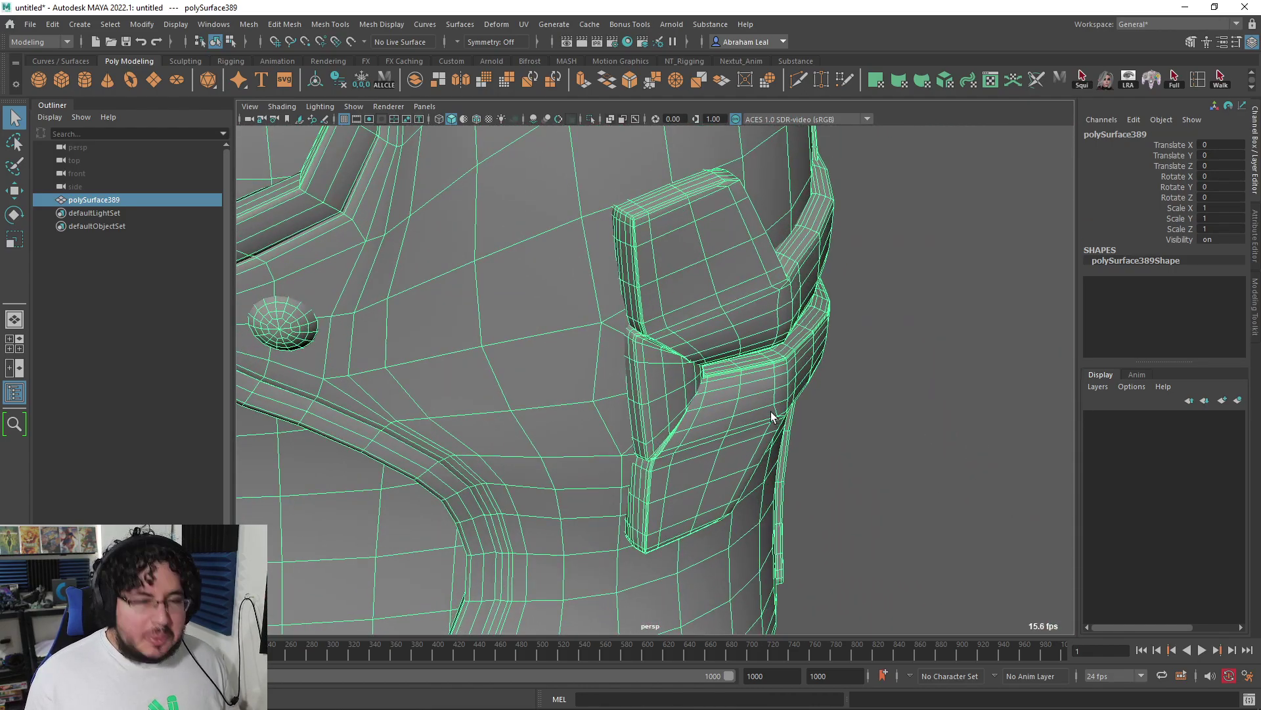
Step: Display the helmet with smooth mesh preview and examine the triangular corner piece at the side of the eye slit
{"action": "left_click_drag", "start_coordinate": [846, 385], "coordinate": [712, 375], "text": "alt"}
{"action": "key", "text": "3"}
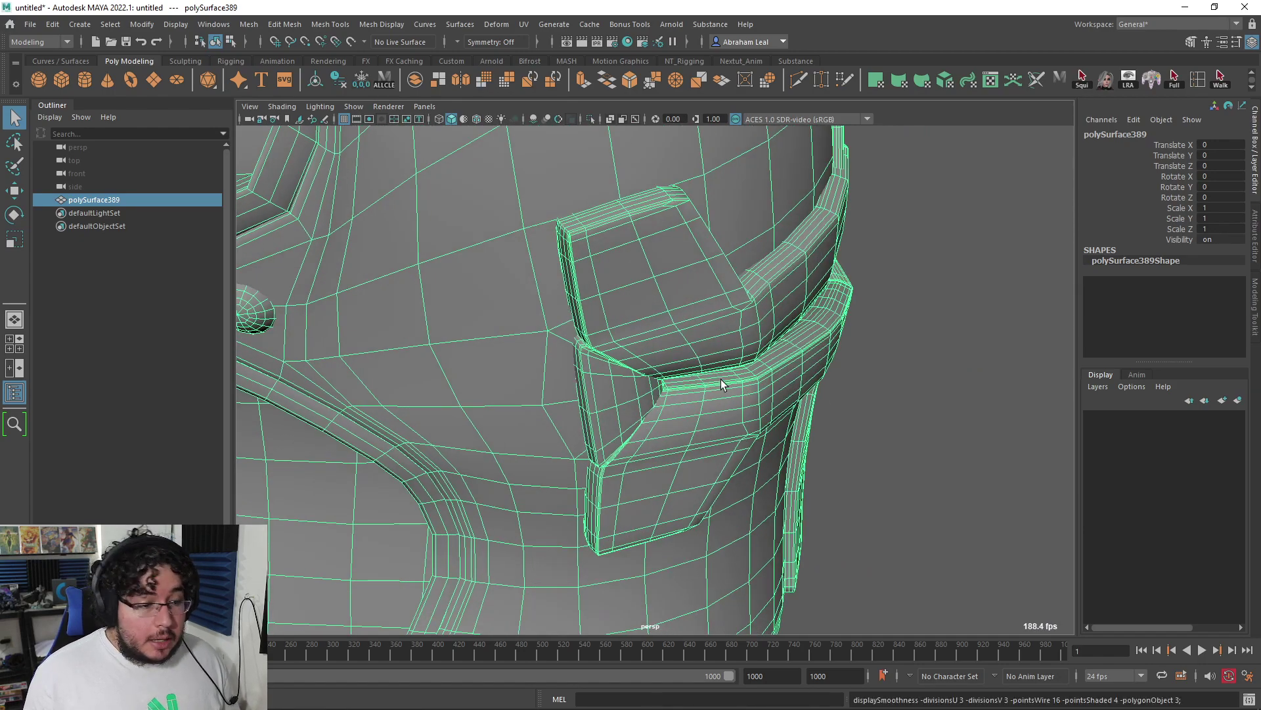
{"action": "right_click_drag", "start_coordinate": [720, 379], "coordinate": [874, 328], "text": "alt"}
{"action": "left_click", "coordinate": [936, 303]}
{"action": "left_click_drag", "start_coordinate": [831, 358], "coordinate": [764, 352], "text": "alt"}
{"action": "left_click_drag", "start_coordinate": [664, 342], "coordinate": [644, 338], "text": "alt"}
{"action": "right_click_drag", "start_coordinate": [645, 338], "coordinate": [677, 440], "text": "alt"}
{"action": "mouse_move", "coordinate": [677, 440]}
{"action": "middle_mouse_down", "text": "alt"}
{"action": "mouse_move", "coordinate": [670, 284]}
{"action": "mouse_move", "coordinate": [692, 447]}
{"action": "middle_mouse_up", "text": "alt"}
{"action": "left_click_drag", "start_coordinate": [746, 356], "coordinate": [824, 349], "text": "alt"}
{"action": "left_click_drag", "start_coordinate": [620, 206], "coordinate": [840, 291], "text": "alt"}
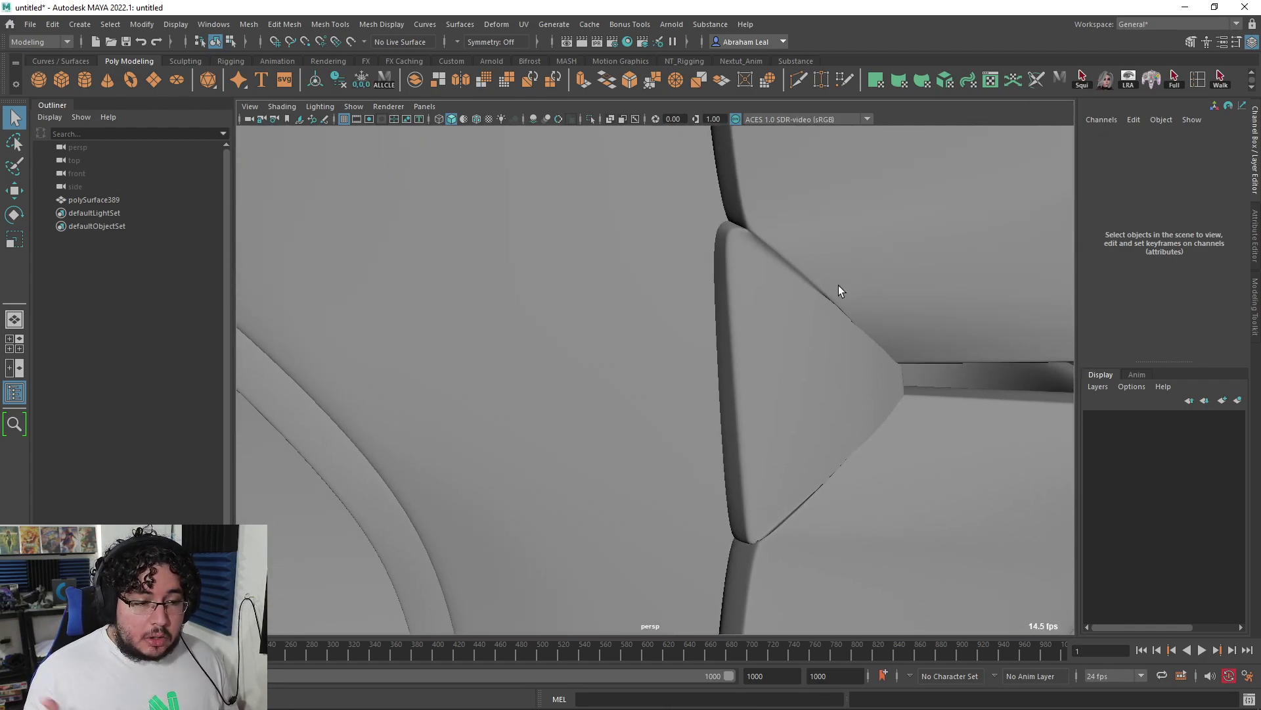
{"action": "left_click_drag", "start_coordinate": [830, 293], "coordinate": [658, 340], "text": "alt"}
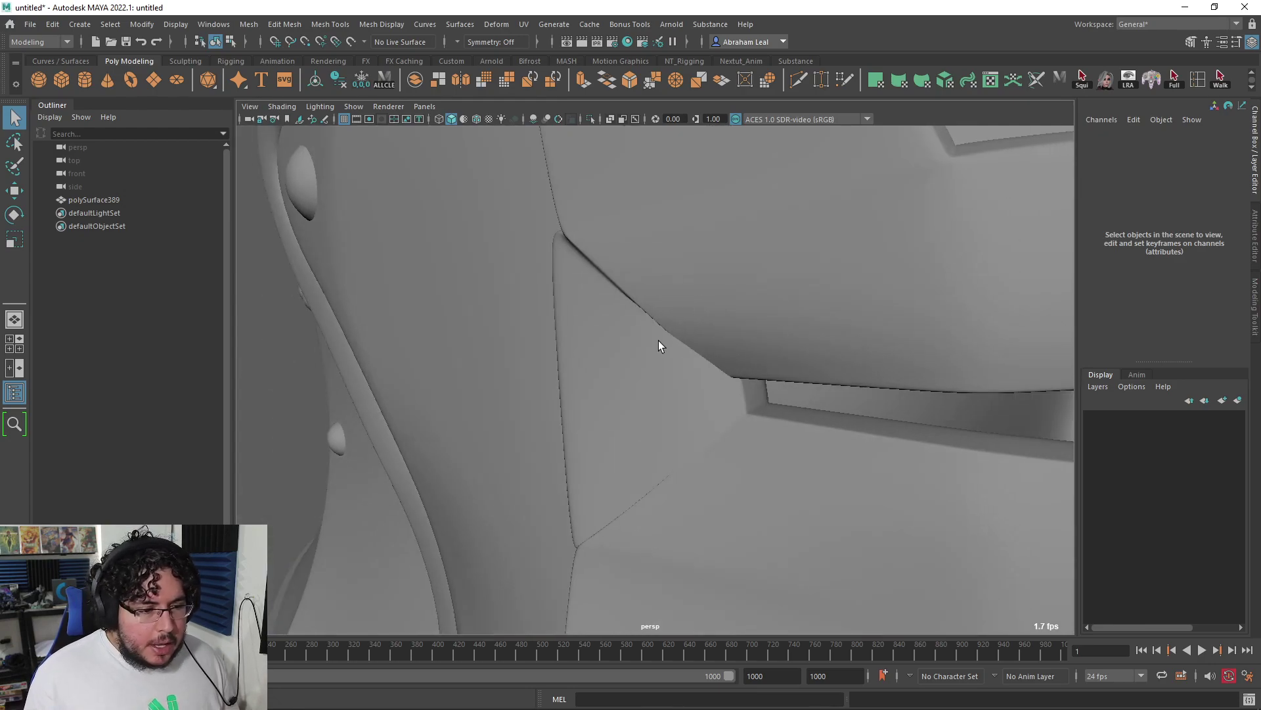
Step: Examine the front visor frame around the eye opening and the helmet's wireframe topology
{"action": "scroll", "coordinate": [553, 304], "scroll_direction": "down", "scroll_amount": 8}
{"action": "left_click_drag", "start_coordinate": [786, 356], "coordinate": [523, 415], "text": "alt"}
{"action": "scroll", "coordinate": [736, 427], "scroll_direction": "up", "scroll_amount": 5}
{"action": "middle_click_drag", "start_coordinate": [736, 427], "coordinate": [755, 453], "text": "alt"}
{"action": "left_click_drag", "start_coordinate": [755, 454], "coordinate": [819, 399], "text": "alt"}
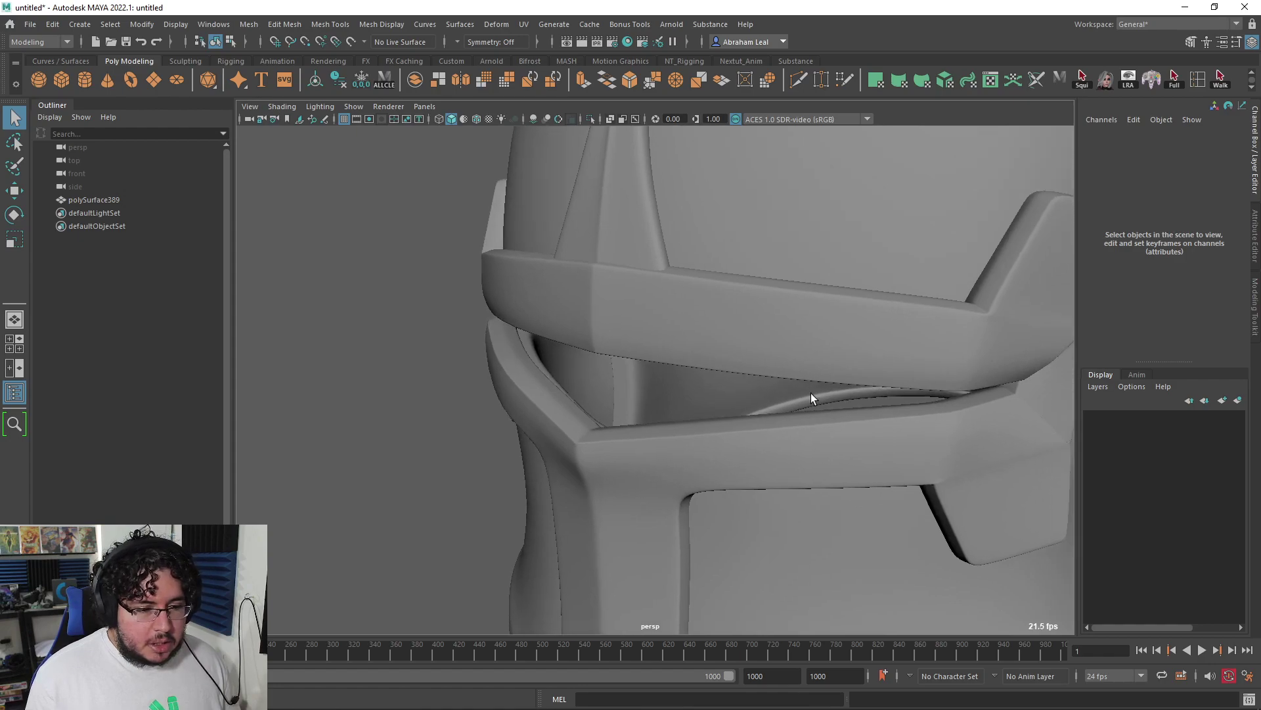
{"action": "scroll", "coordinate": [707, 381], "scroll_direction": "down", "scroll_amount": 4}
{"action": "scroll", "coordinate": [693, 347], "scroll_direction": "up", "scroll_amount": 2}
{"action": "left_click", "coordinate": [692, 341]}
{"action": "scroll", "coordinate": [661, 354], "scroll_direction": "down", "scroll_amount": 3}
{"action": "left_click_drag", "start_coordinate": [591, 351], "coordinate": [664, 364], "text": "alt"}
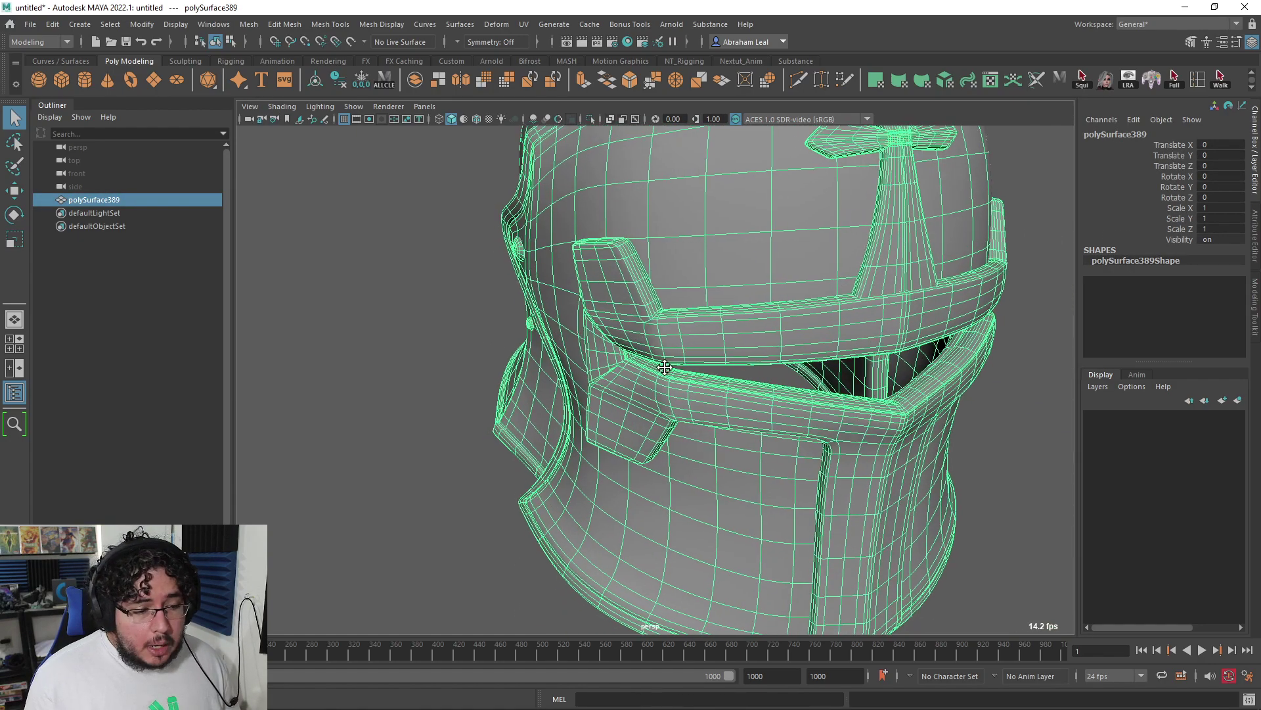
{"action": "scroll", "coordinate": [665, 363], "scroll_direction": "up", "scroll_amount": 3}
Step: Switch to the Armor.0013.ma scene and select the isolated visor frame mesh for editing
{"action": "key", "text": "alt+Tab"}
{"action": "left_click", "coordinate": [874, 347]}
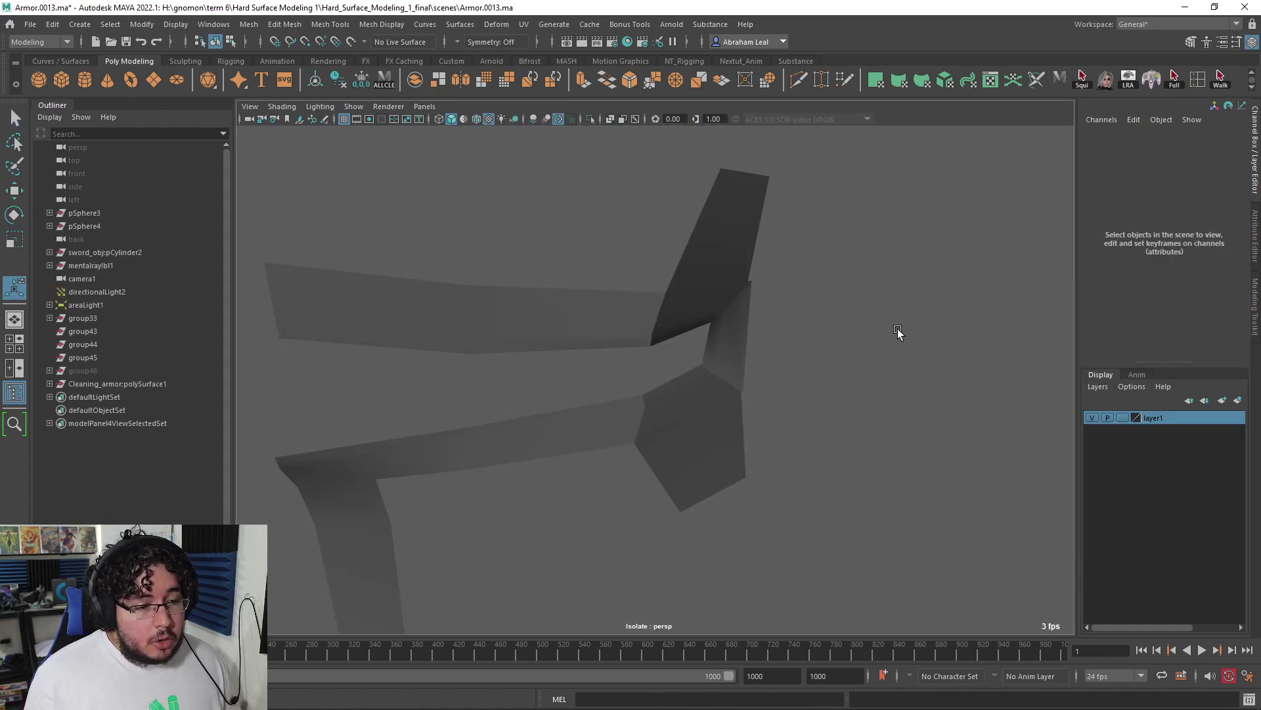
{"action": "left_click", "coordinate": [636, 344]}
{"action": "middle_click_drag", "start_coordinate": [697, 371], "coordinate": [842, 316], "text": "alt"}
{"action": "left_click_drag", "start_coordinate": [842, 315], "coordinate": [797, 306], "text": "alt"}
{"action": "scroll", "coordinate": [727, 316], "scroll_direction": "up", "scroll_amount": 3}
Step: Delete the inner support edge loop running around the visor frame's eye opening
{"action": "right_click_drag", "start_coordinate": [797, 306], "coordinate": [819, 242]}
{"action": "left_click", "coordinate": [822, 240]}
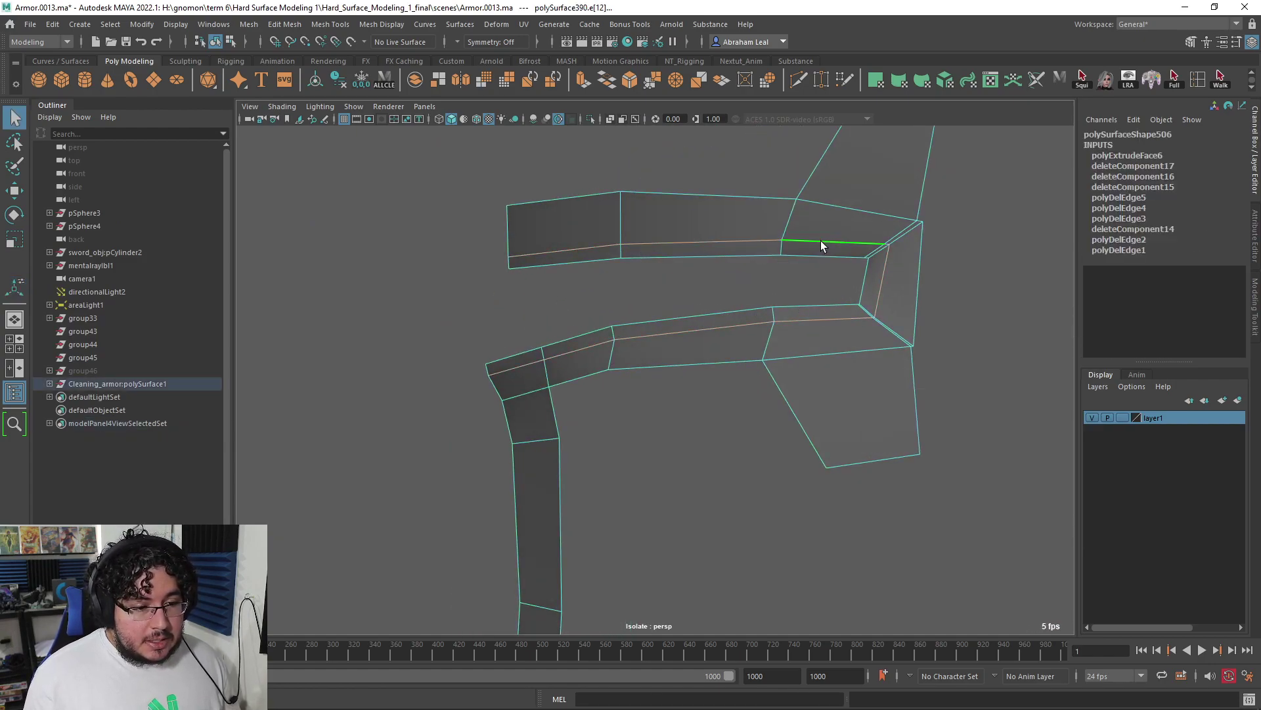
{"action": "key", "text": "ctrl+Delete"}
Step: Examine the doubled diagonal edges at the side corners of the visor frame's eye opening
{"action": "left_click_drag", "start_coordinate": [873, 231], "coordinate": [720, 269], "text": "alt"}
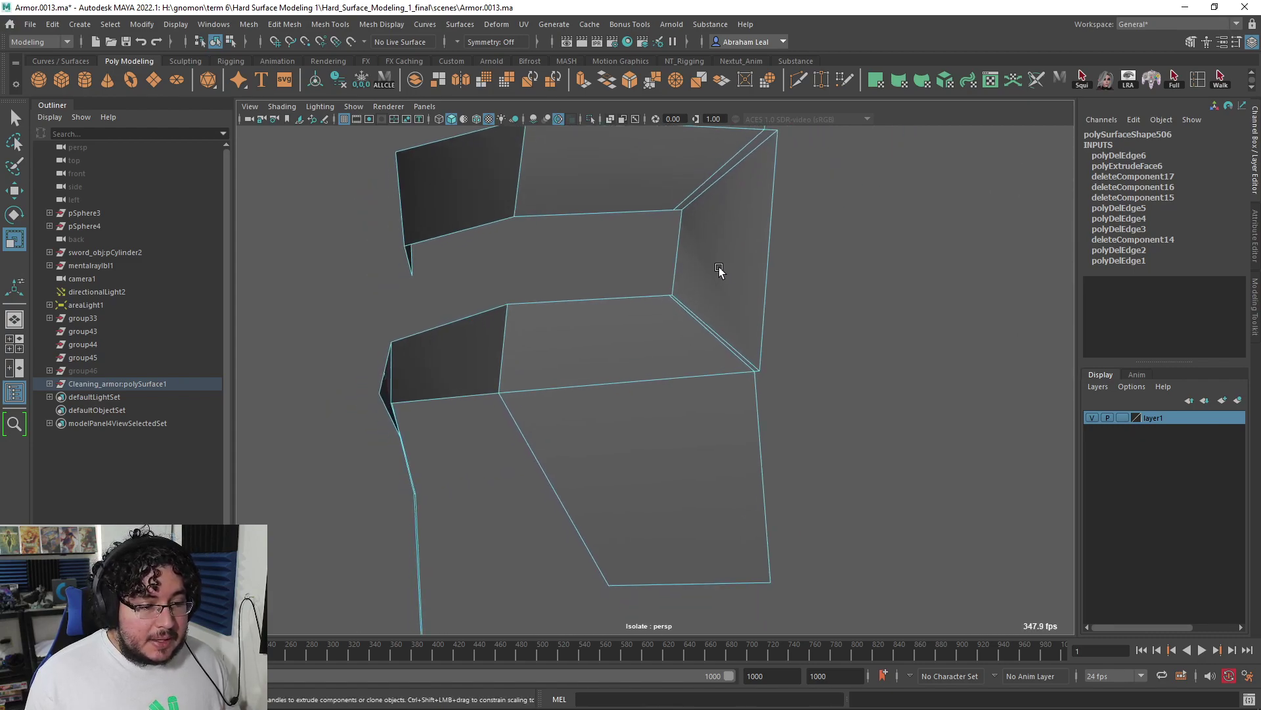
{"action": "scroll", "coordinate": [716, 332], "scroll_direction": "up", "scroll_amount": 2}
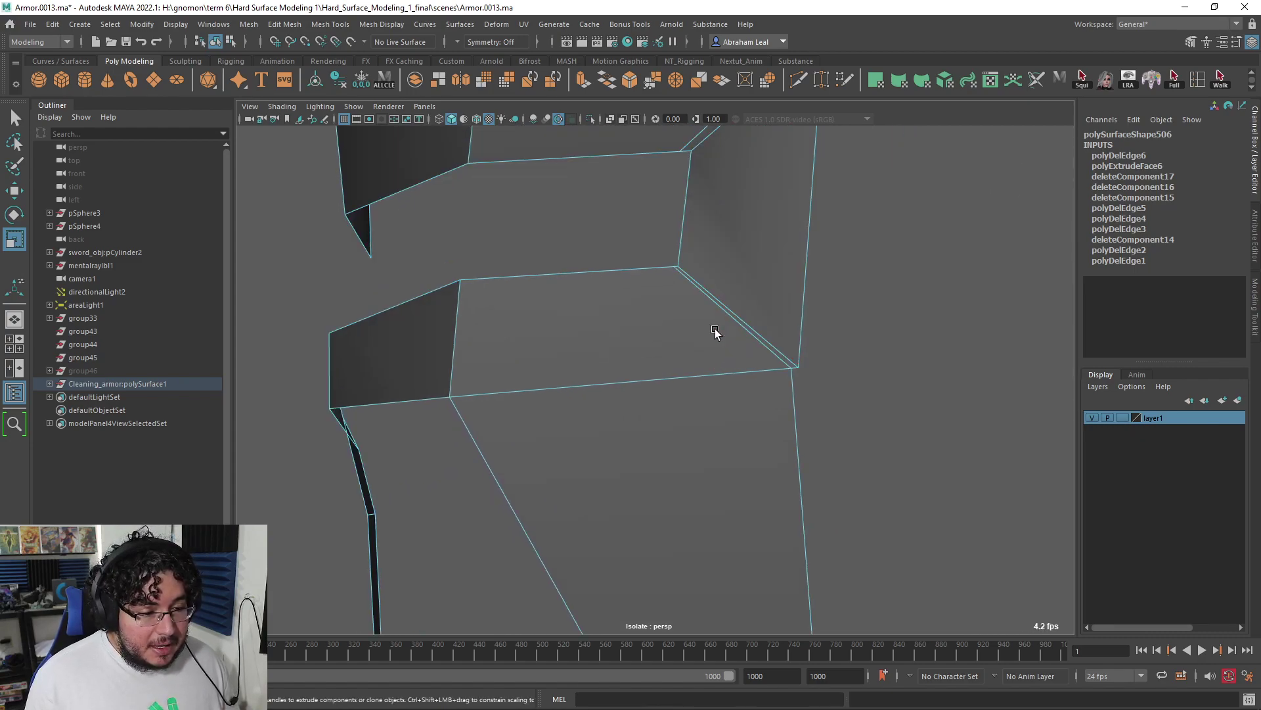
{"action": "scroll", "coordinate": [823, 314], "scroll_direction": "down", "scroll_amount": 2}
{"action": "middle_click_drag", "start_coordinate": [744, 289], "coordinate": [756, 317], "text": "alt"}
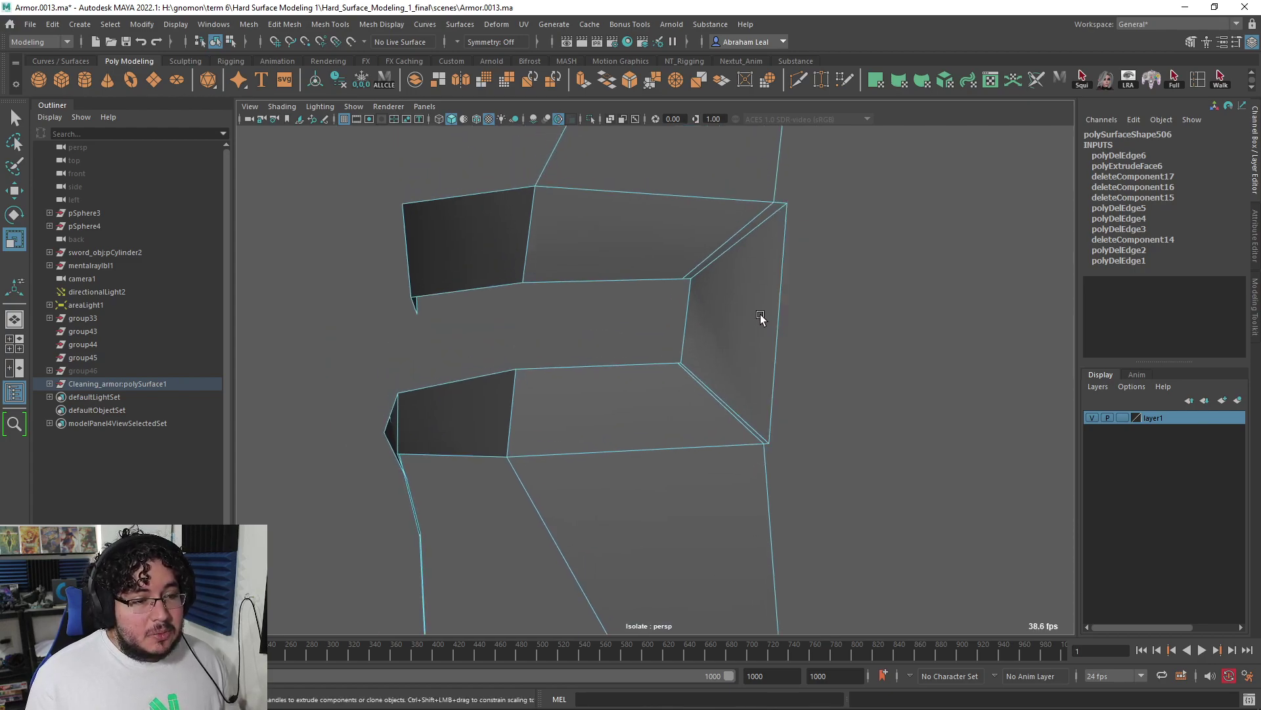
{"action": "left_click_drag", "start_coordinate": [778, 254], "coordinate": [776, 289], "text": "alt"}
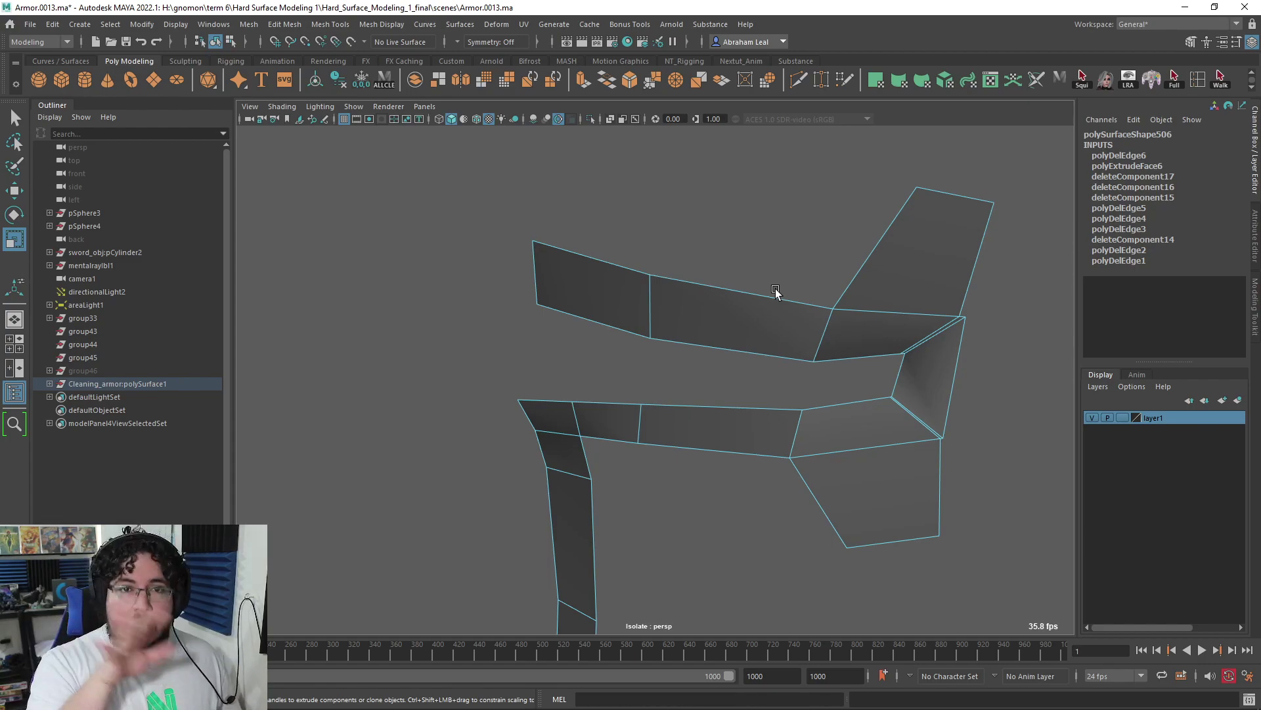
{"action": "left_click_drag", "start_coordinate": [834, 323], "coordinate": [823, 324], "text": "alt"}
{"action": "middle_click_drag", "start_coordinate": [823, 324], "coordinate": [717, 305], "text": "alt"}
{"action": "right_click_drag", "start_coordinate": [716, 306], "coordinate": [842, 330], "text": "alt"}
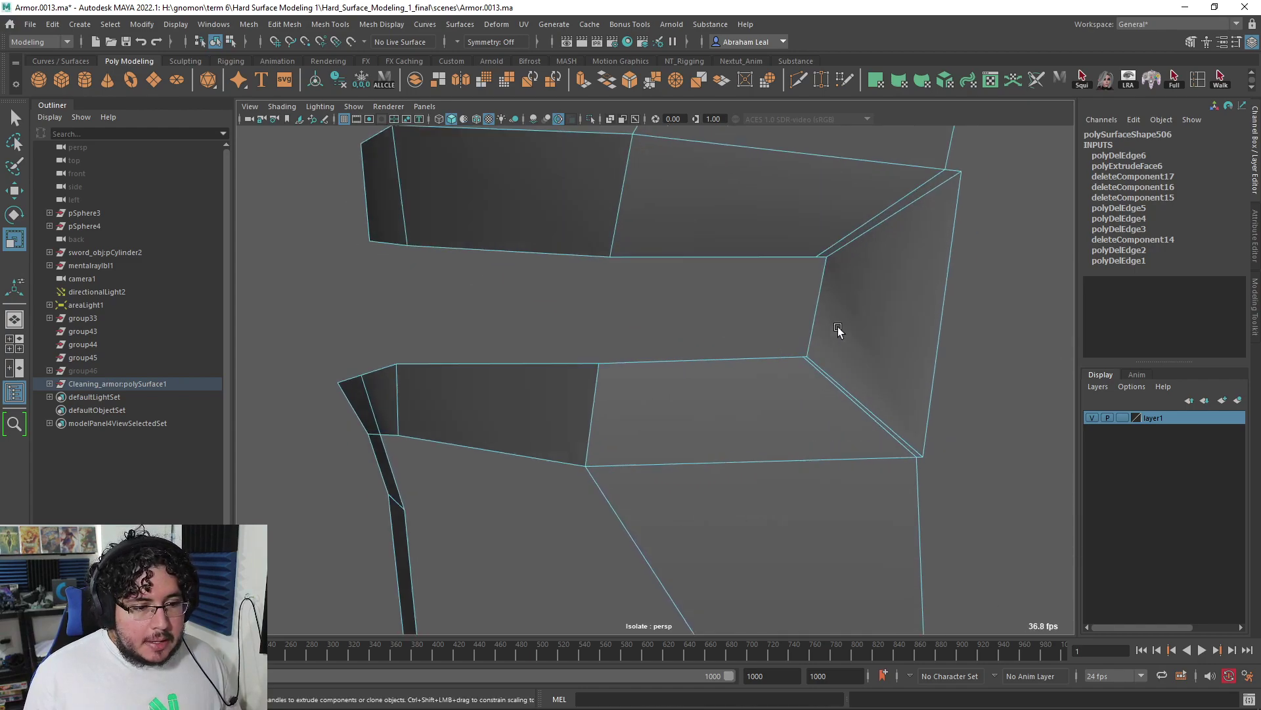
{"action": "left_click_drag", "start_coordinate": [842, 329], "coordinate": [798, 342], "text": "alt"}
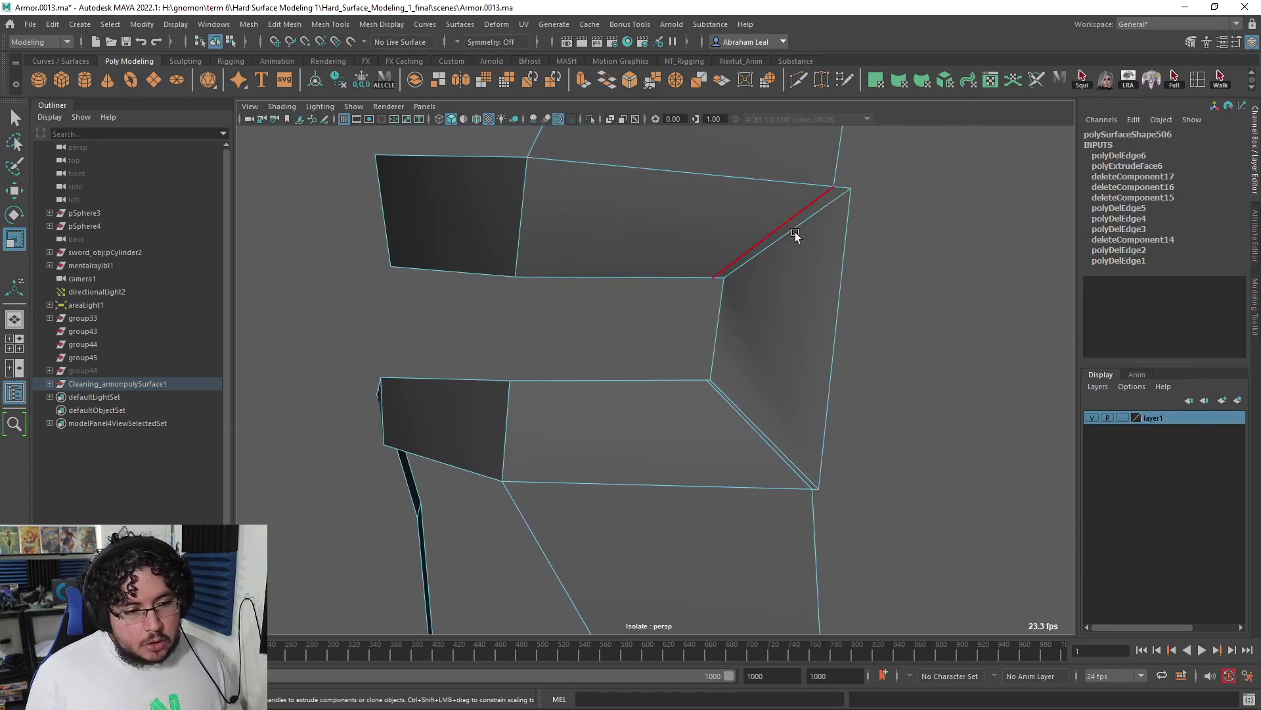
Step: Try to extrude the side face of the visor frame
{"action": "right_click_drag", "start_coordinate": [795, 247], "coordinate": [796, 298]}
{"action": "left_click", "coordinate": [832, 246]}
{"action": "left_click_drag", "start_coordinate": [796, 299], "coordinate": [637, 316], "text": "alt"}
{"action": "key", "text": "ctrl+e"}
{"action": "right_click_drag", "start_coordinate": [638, 316], "coordinate": [670, 296], "text": "alt"}
{"action": "left_click_drag", "start_coordinate": [586, 218], "coordinate": [569, 220]}
{"action": "mouse_move", "coordinate": [617, 243]}
{"action": "left_mouse_down", "text": "alt"}
{"action": "mouse_move", "coordinate": [558, 259]}
{"action": "mouse_move", "coordinate": [760, 276]}
{"action": "mouse_move", "coordinate": [611, 247]}
{"action": "left_mouse_up", "text": "alt"}
{"action": "key", "text": "ctrl+z"}
{"action": "key", "text": "ctrl+z"}
{"action": "key", "text": "ctrl+z"}
{"action": "key", "text": "ctrl+z"}
Step: Merge all vertices of the visor frame with a distance threshold of 0.001
{"action": "right_click_drag", "start_coordinate": [702, 256], "coordinate": [787, 207]}
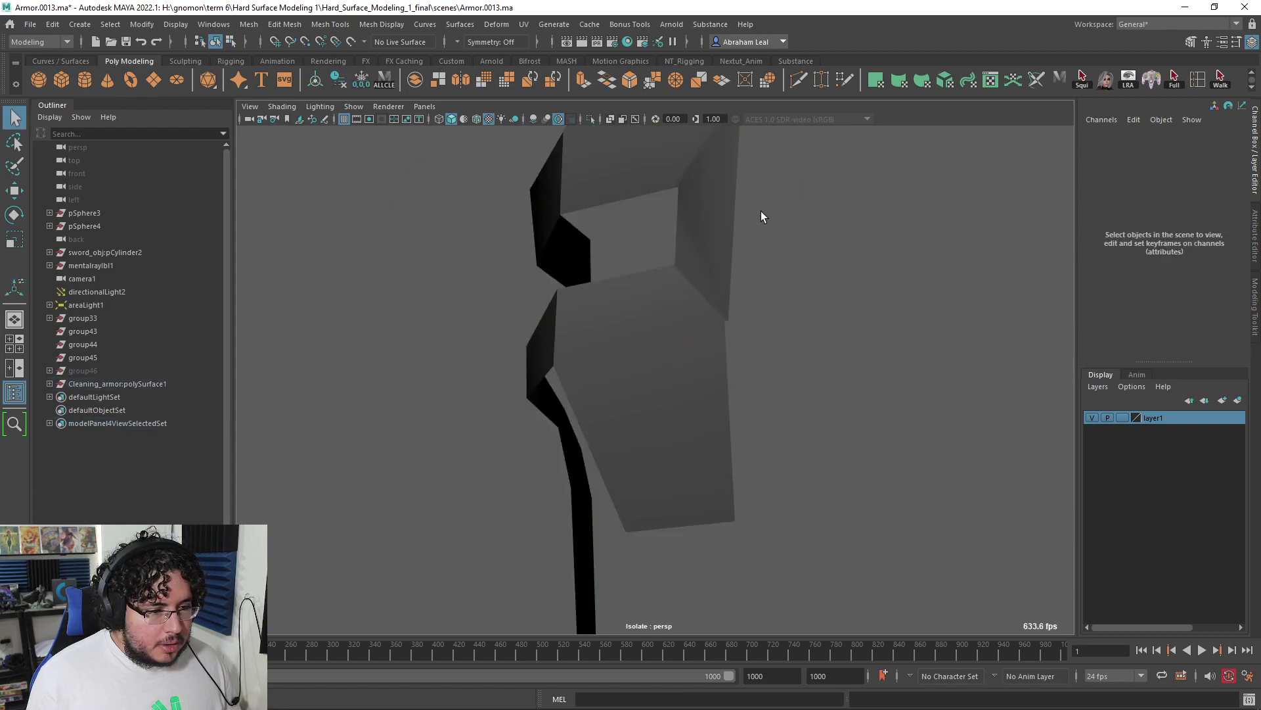
{"action": "left_click", "coordinate": [720, 218]}
{"action": "left_click_drag", "start_coordinate": [720, 218], "coordinate": [830, 243], "text": "alt"}
{"action": "right_click_drag", "start_coordinate": [831, 244], "coordinate": [768, 244]}
{"action": "scroll", "coordinate": [770, 242], "scroll_direction": "down", "scroll_amount": 6}
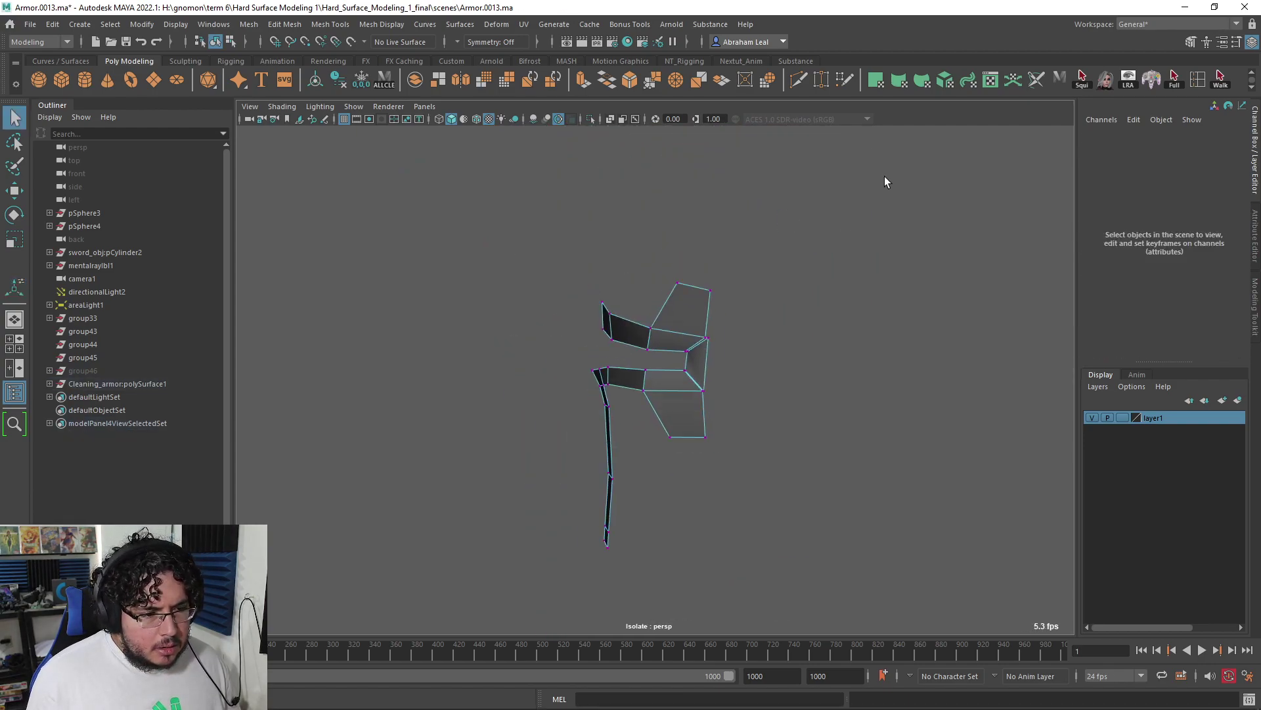
{"action": "left_click_drag", "start_coordinate": [893, 176], "coordinate": [473, 584]}
{"action": "left_click", "coordinate": [326, 25]}
{"action": "mouse_move", "coordinate": [284, 24]}
{"action": "left_click", "coordinate": [314, 180]}
{"action": "key", "text": "ctrl+z"}
{"action": "left_click", "coordinate": [281, 28]}
{"action": "left_click", "coordinate": [316, 167]}
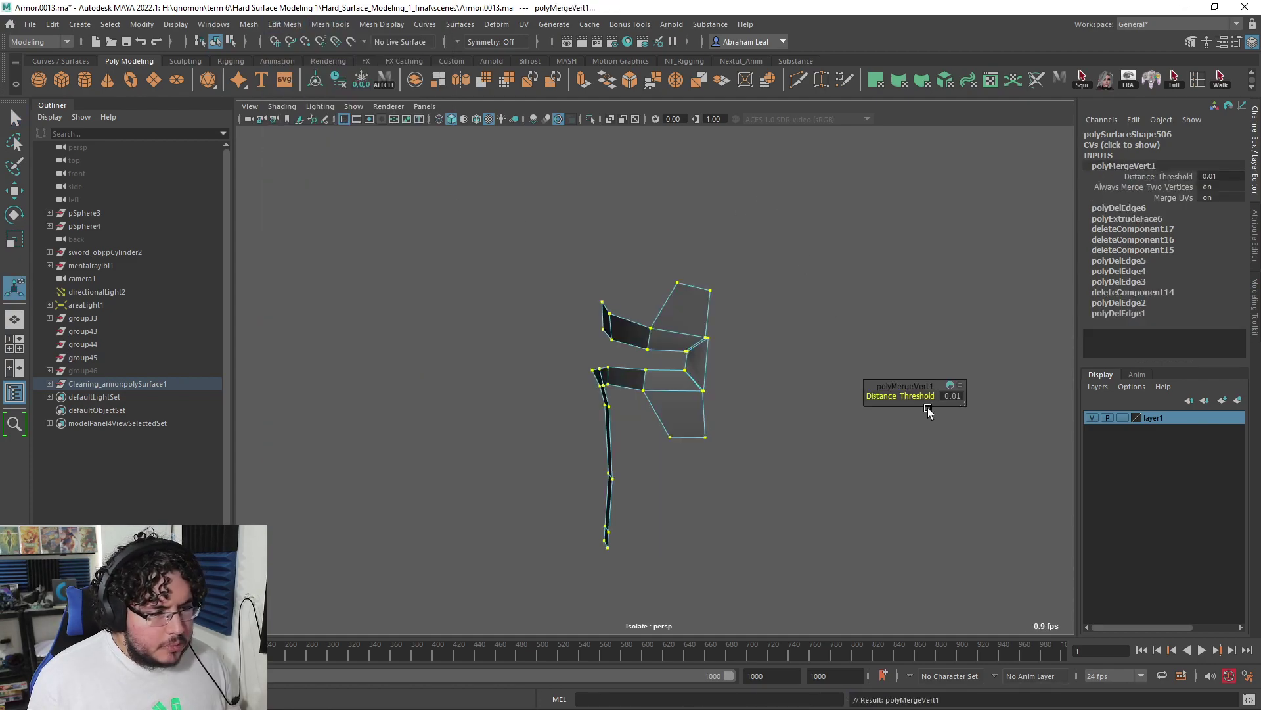
{"action": "key", "text": "Return"}
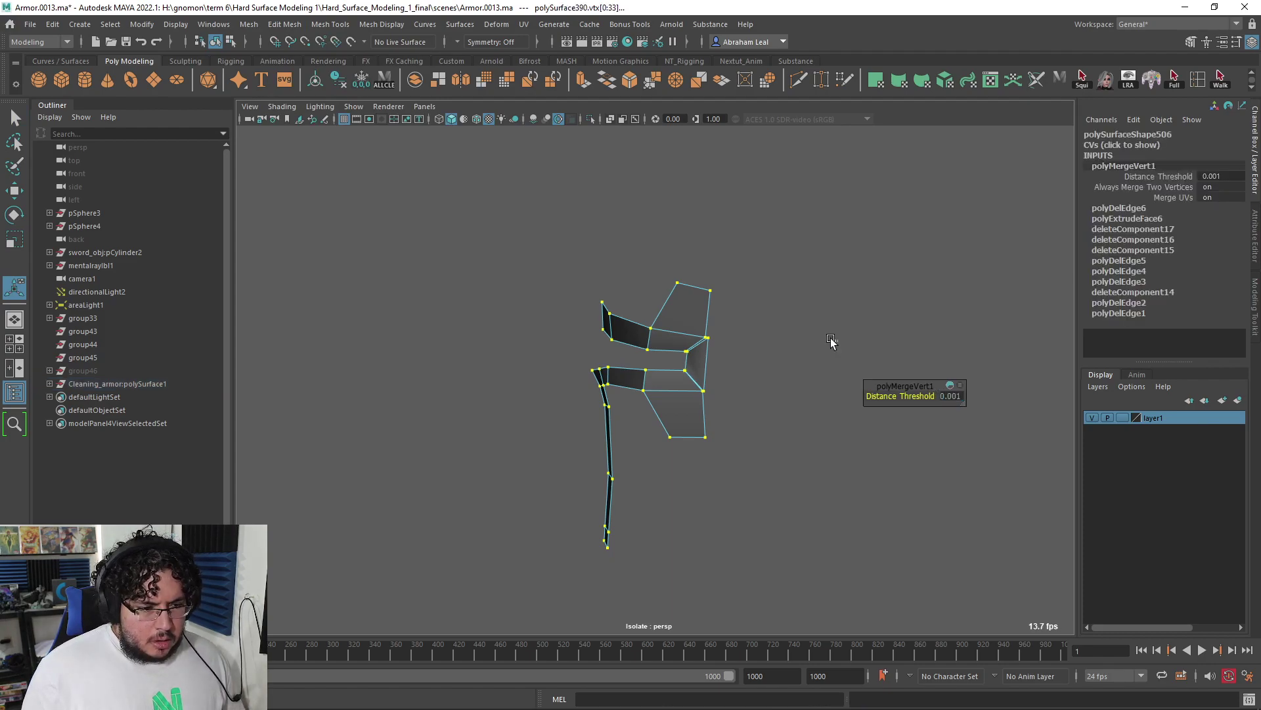
{"action": "left_click", "coordinate": [836, 343]}
Step: Try moving the upper corner vertex of the visor frame and return to object mode
{"action": "key", "text": "q"}
{"action": "key", "text": "F11"}
{"action": "left_click", "coordinate": [680, 288]}
{"action": "key", "text": "F9"}
{"action": "left_click", "coordinate": [677, 283]}
{"action": "key", "text": "w"}
{"action": "left_click_drag", "start_coordinate": [677, 283], "coordinate": [683, 299]}
{"action": "key", "text": "ctrl+z"}
{"action": "left_click", "coordinate": [780, 313]}
{"action": "right_click_drag", "start_coordinate": [677, 318], "coordinate": [754, 272]}
{"action": "key", "text": "F8"}
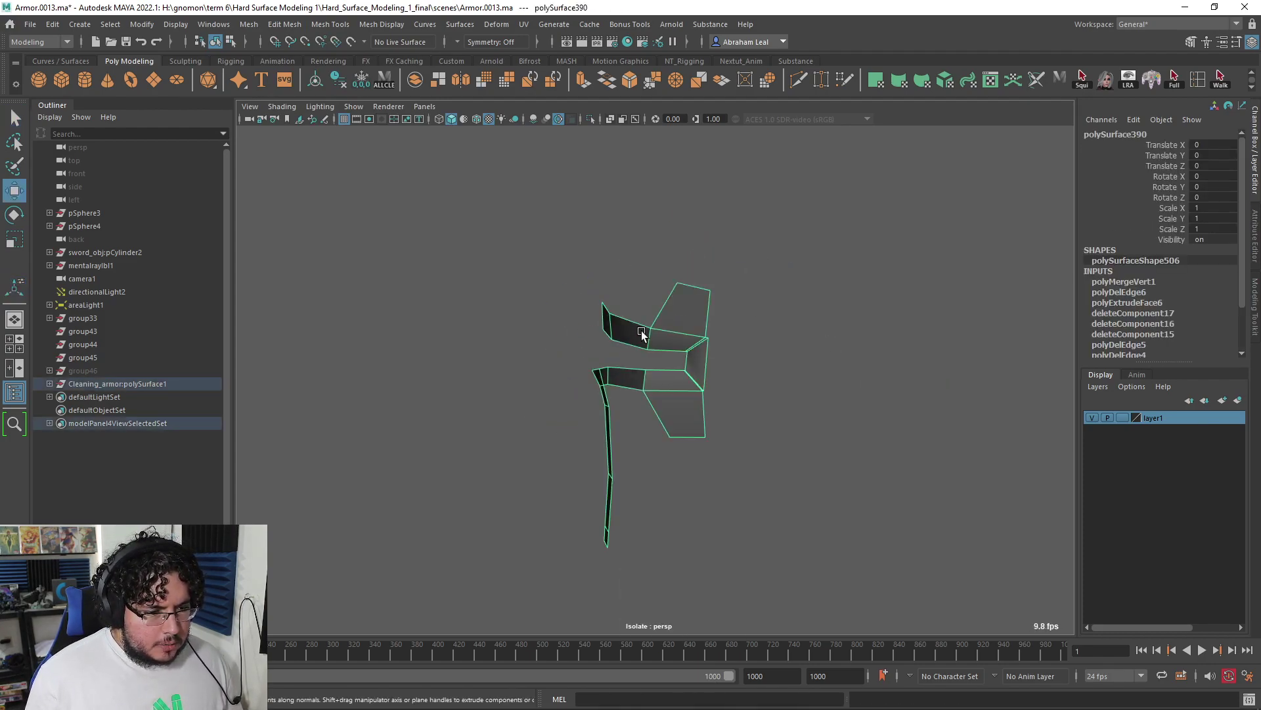
Step: Try extruding the whole visor frame mesh and delete the mesh
{"action": "key", "text": "ctrl+e"}
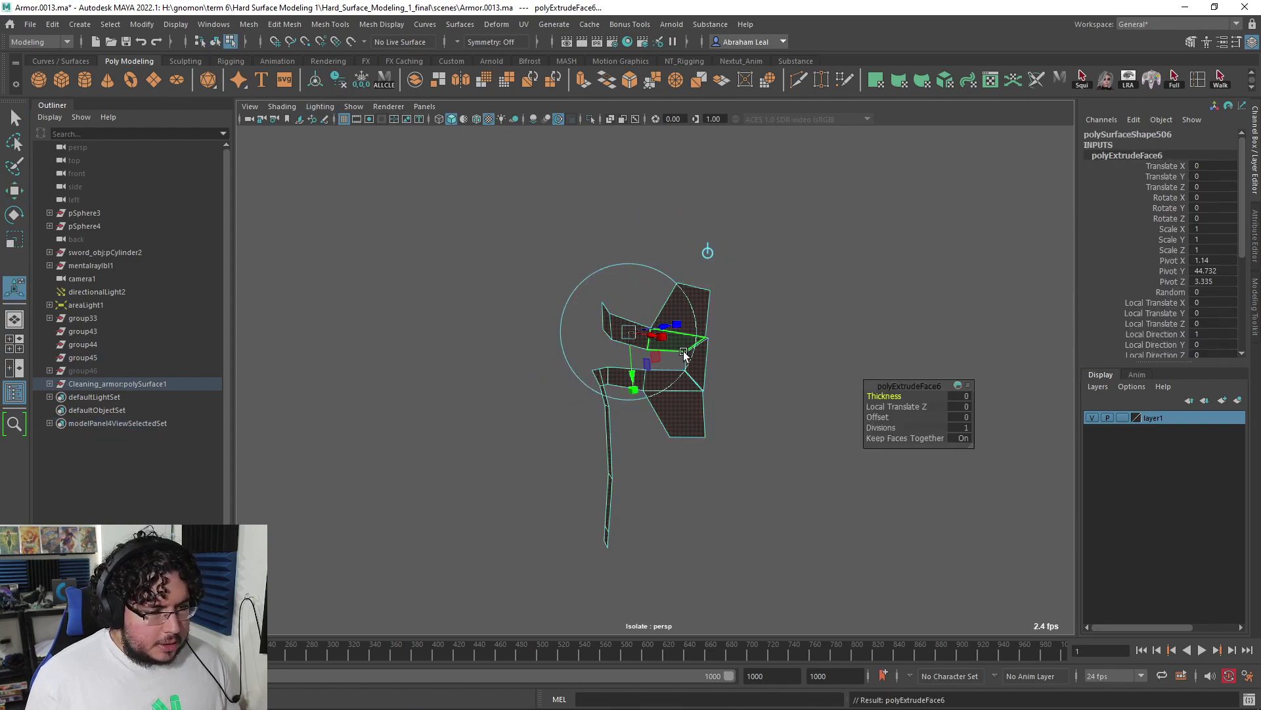
{"action": "left_click_drag", "start_coordinate": [651, 325], "coordinate": [509, 355]}
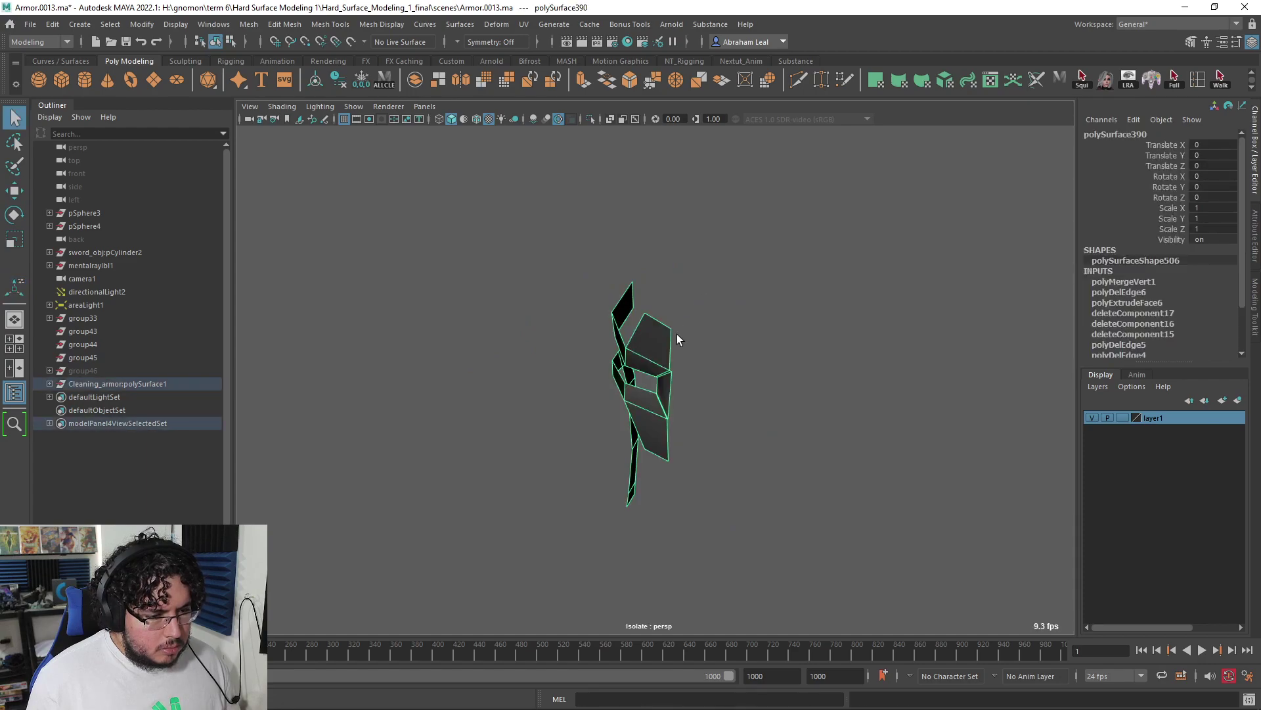
{"action": "key", "text": "w"}
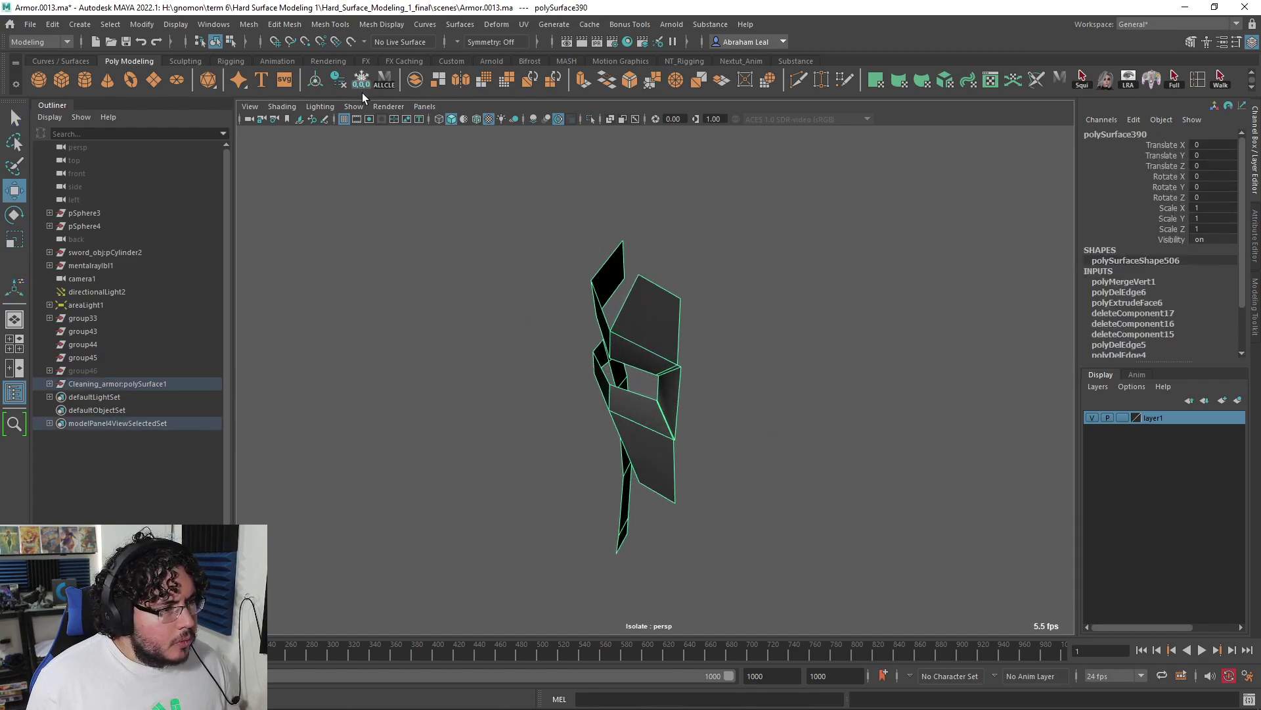
{"action": "left_click", "coordinate": [585, 74]}
{"action": "left_click_drag", "start_coordinate": [650, 311], "coordinate": [586, 319]}
{"action": "key", "text": "ctrl+z"}
{"action": "key", "text": "ctrl+z"}
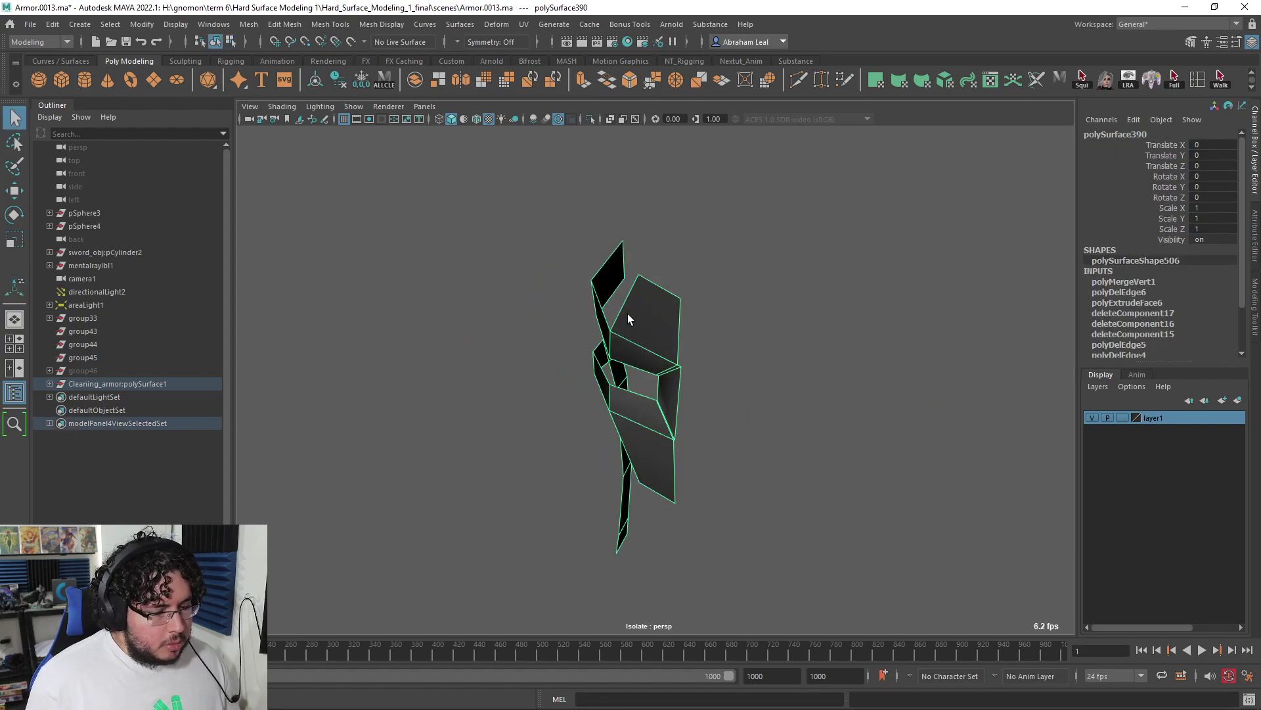
{"action": "key", "text": "Delete"}
Step: Reload the Armor.0013.ma scene from disk
{"action": "left_click", "coordinate": [110, 42]}
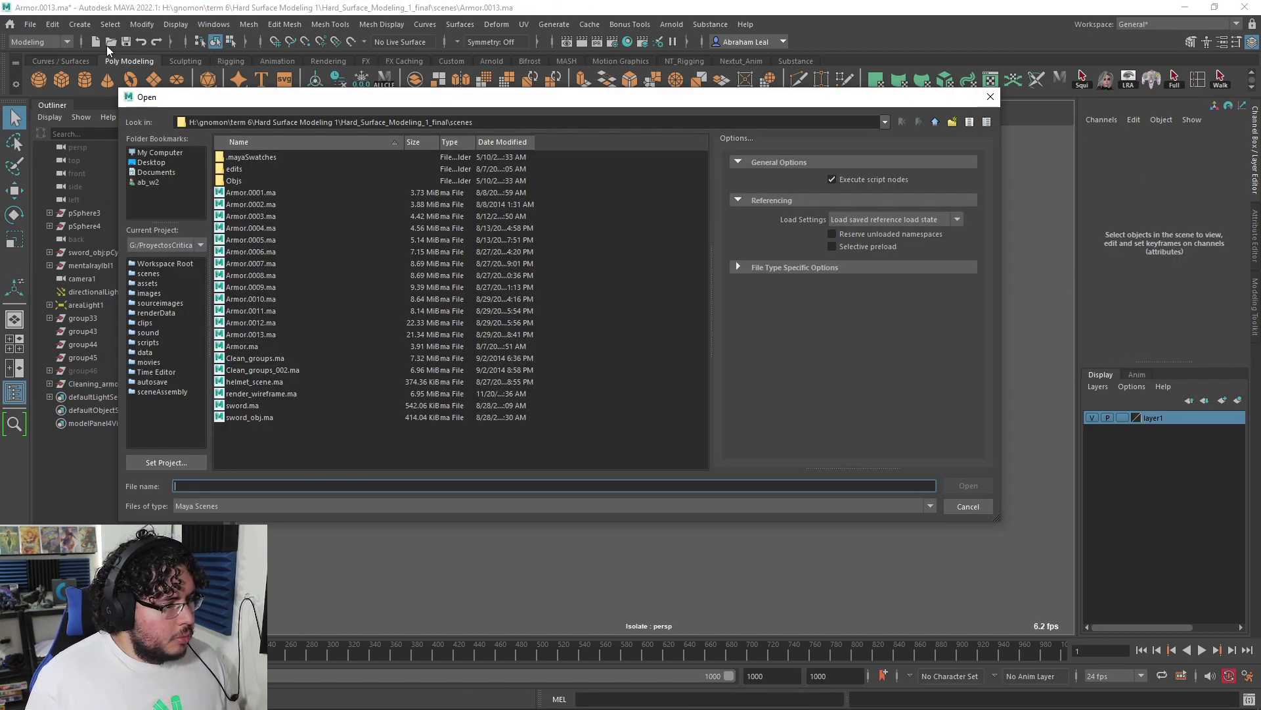
{"action": "double_click", "coordinate": [263, 345]}
{"action": "left_click", "coordinate": [631, 369]}
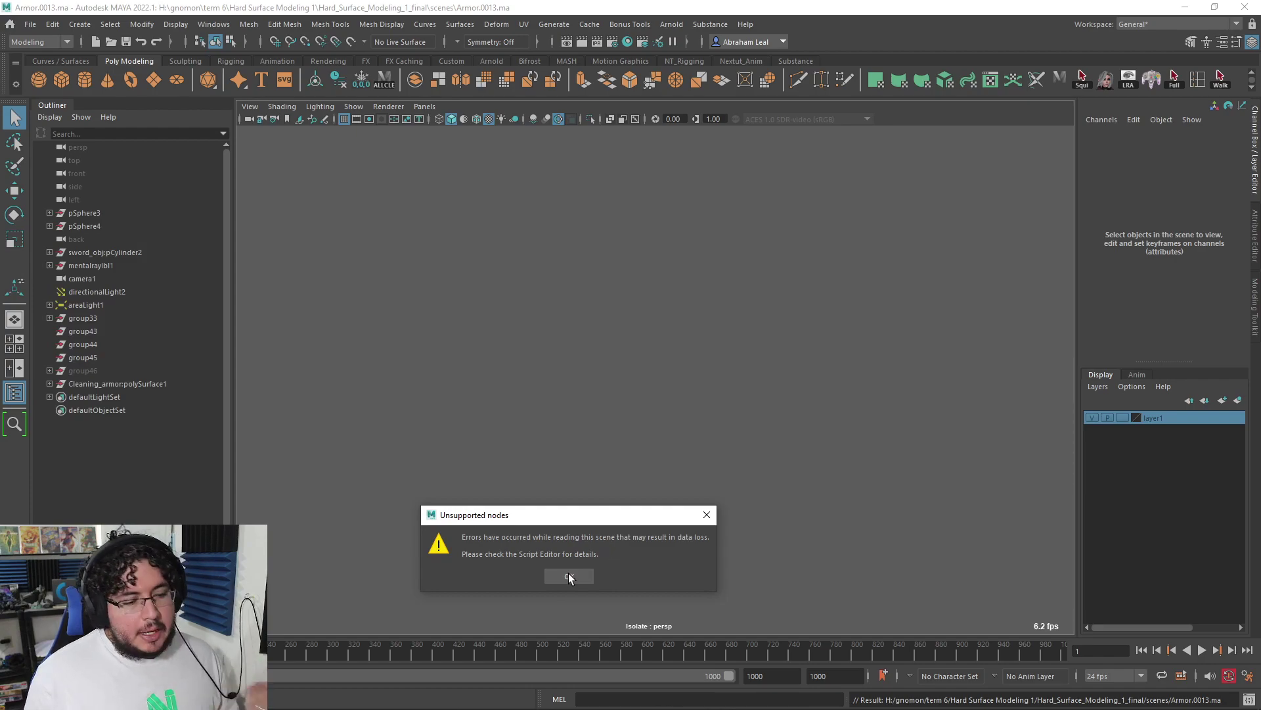
{"action": "left_click", "coordinate": [570, 577]}
Step: Isolate the T-shaped visor frame mesh, assign it an existing material and frame it in the view
{"action": "left_click", "coordinate": [664, 210]}
{"action": "left_click", "coordinate": [590, 119]}
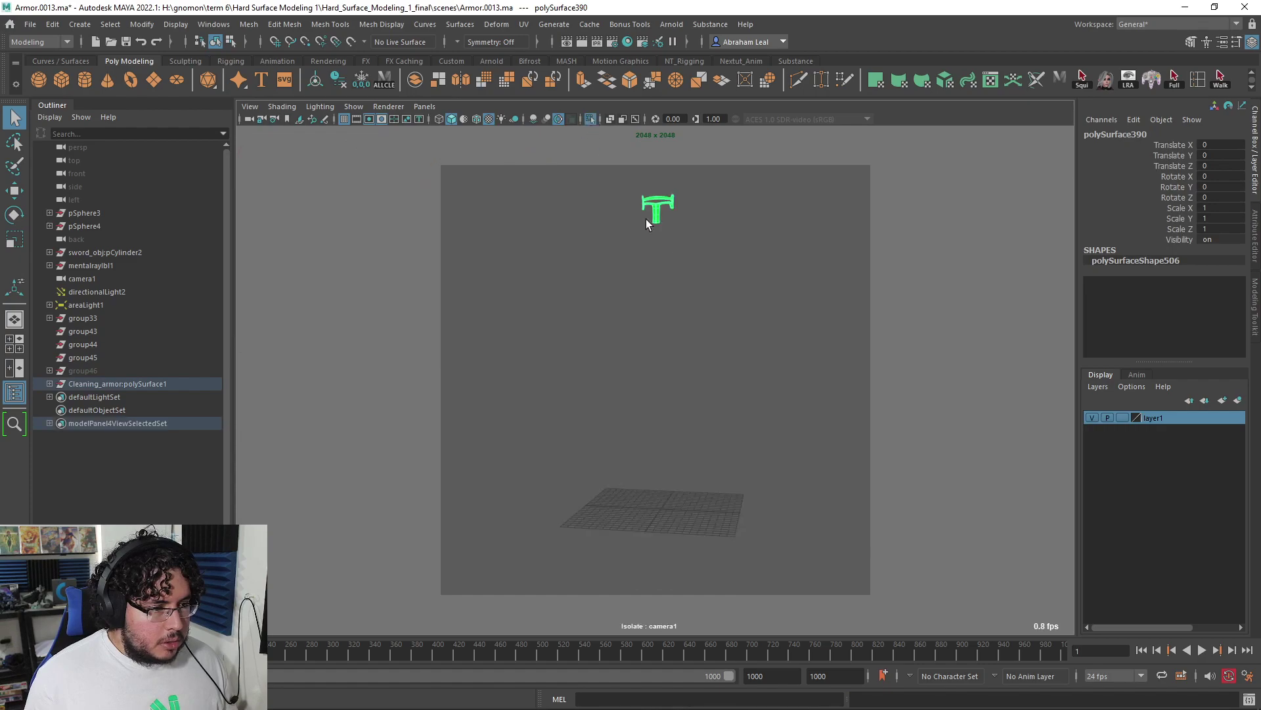
{"action": "right_click", "coordinate": [659, 209]}
{"action": "mouse_move", "coordinate": [661, 570]}
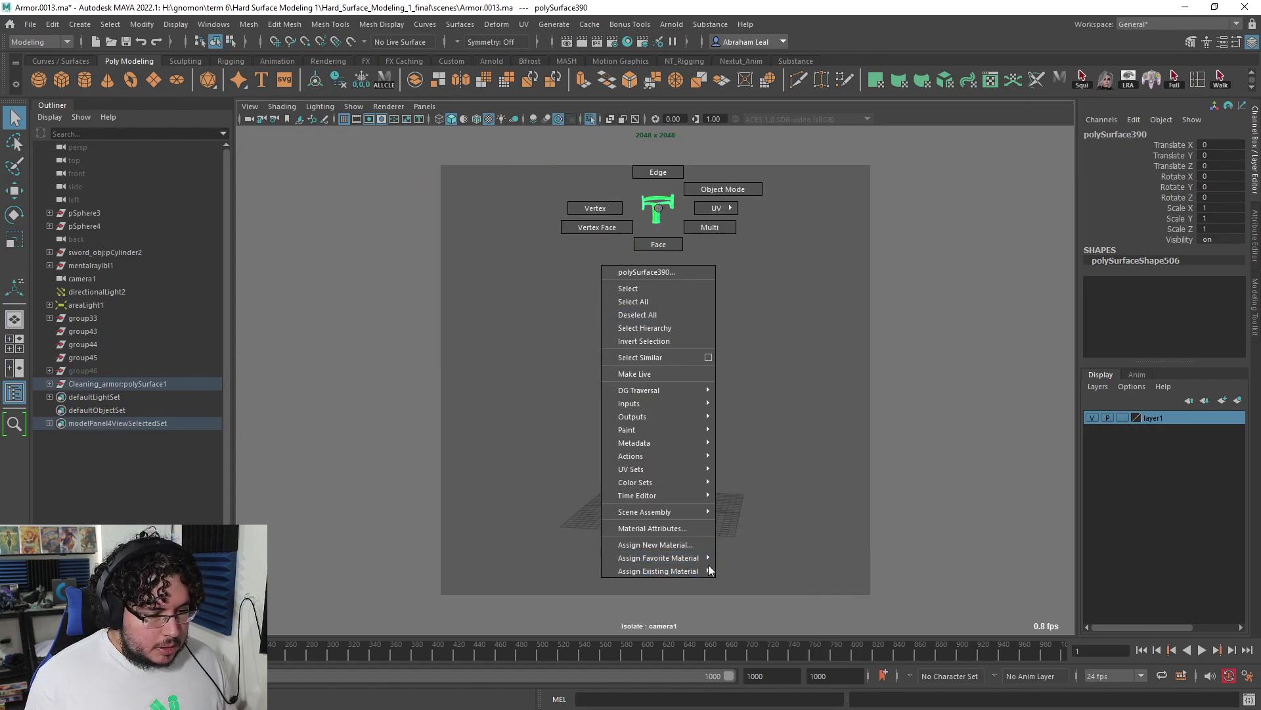
{"action": "left_click", "coordinate": [748, 583]}
{"action": "key", "text": "f"}
{"action": "left_click_drag", "start_coordinate": [731, 340], "coordinate": [704, 349], "text": "alt"}
{"action": "right_click_drag", "start_coordinate": [704, 349], "coordinate": [649, 330], "text": "alt"}
Step: Delete all faces of the visor frame's left half as seen in the front view
{"action": "key", "text": "space"}
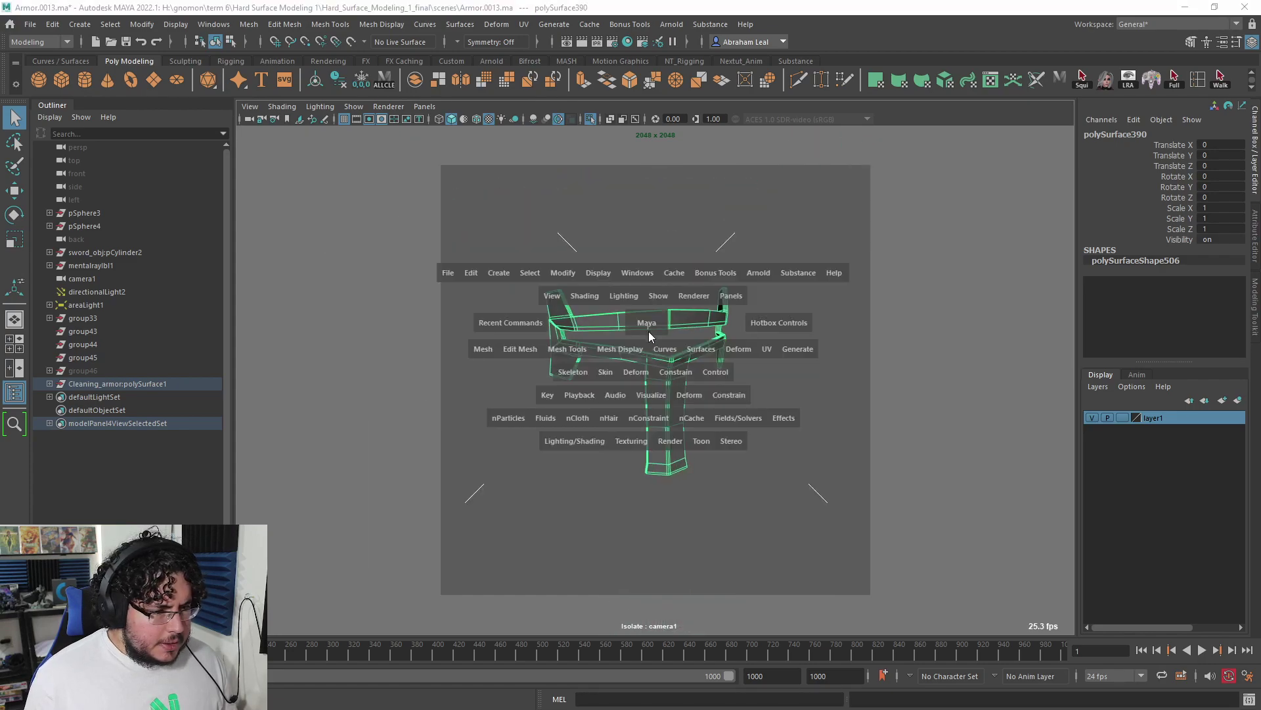
{"action": "left_click_drag", "start_coordinate": [649, 330], "coordinate": [644, 340]}
{"action": "scroll", "coordinate": [634, 349], "scroll_direction": "up", "scroll_amount": 2}
{"action": "key", "text": "f"}
{"action": "scroll", "coordinate": [608, 380], "scroll_direction": "down", "scroll_amount": 5}
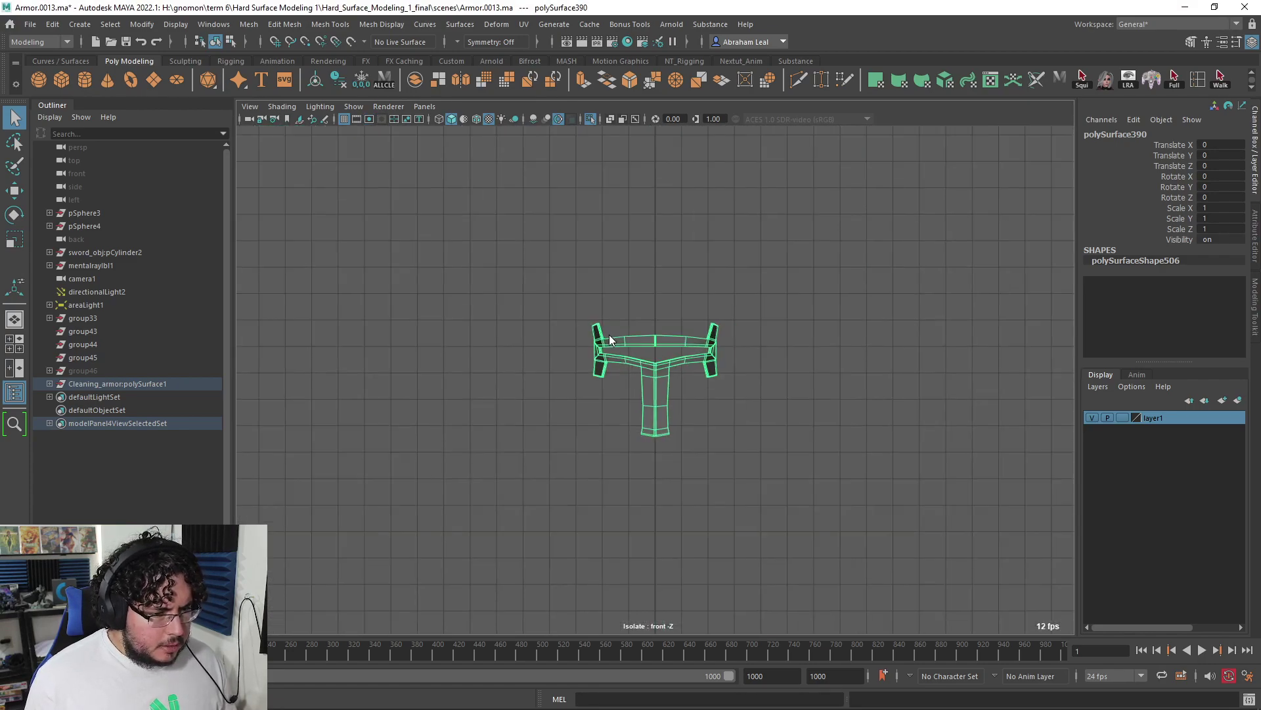
{"action": "left_click", "coordinate": [541, 295]}
{"action": "left_click_drag", "start_coordinate": [661, 506], "coordinate": [653, 506]}
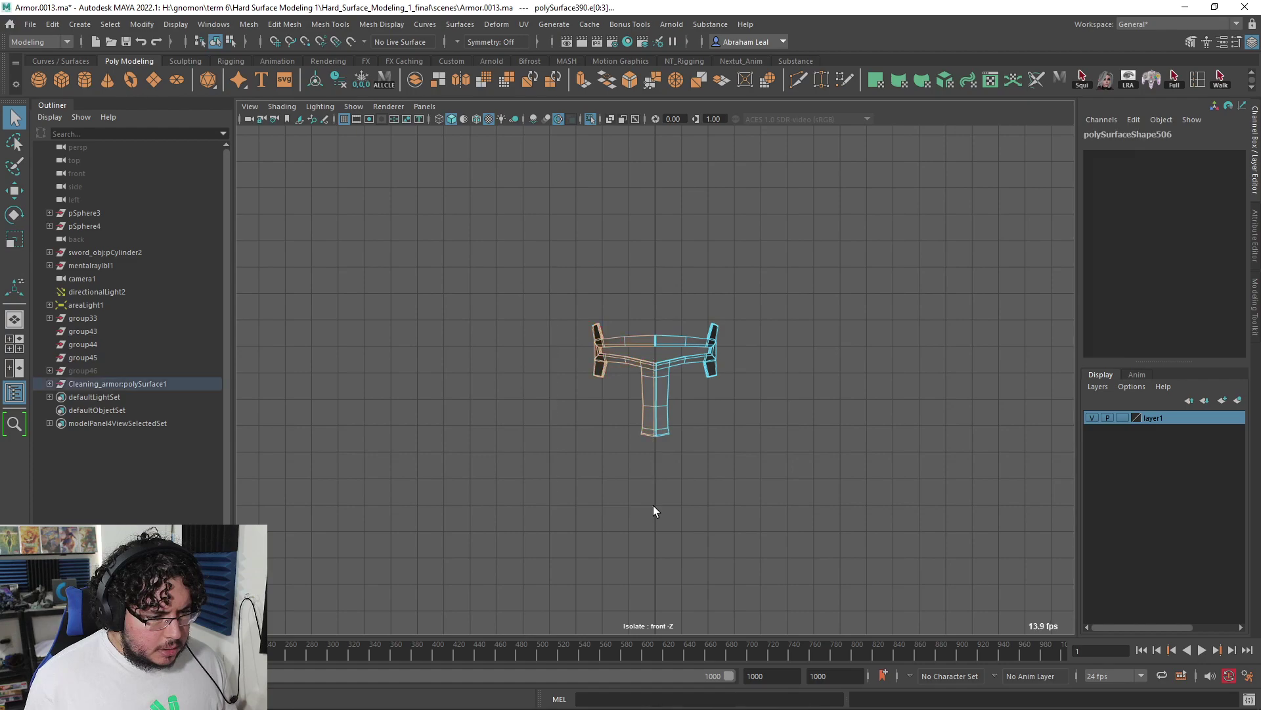
{"action": "scroll", "coordinate": [653, 506], "scroll_direction": "up", "scroll_amount": 6}
{"action": "right_click_drag", "start_coordinate": [655, 335], "coordinate": [657, 369]}
{"action": "left_click_drag", "start_coordinate": [417, 157], "coordinate": [652, 583]}
{"action": "key", "text": "Delete"}
Step: Delete the support edge loops along the remaining visor frame half's bands, borders and upper flap in the perspective view
{"action": "key", "text": "space"}
{"action": "left_click_drag", "start_coordinate": [723, 286], "coordinate": [688, 347]}
{"action": "right_click_drag", "start_coordinate": [660, 351], "coordinate": [656, 335]}
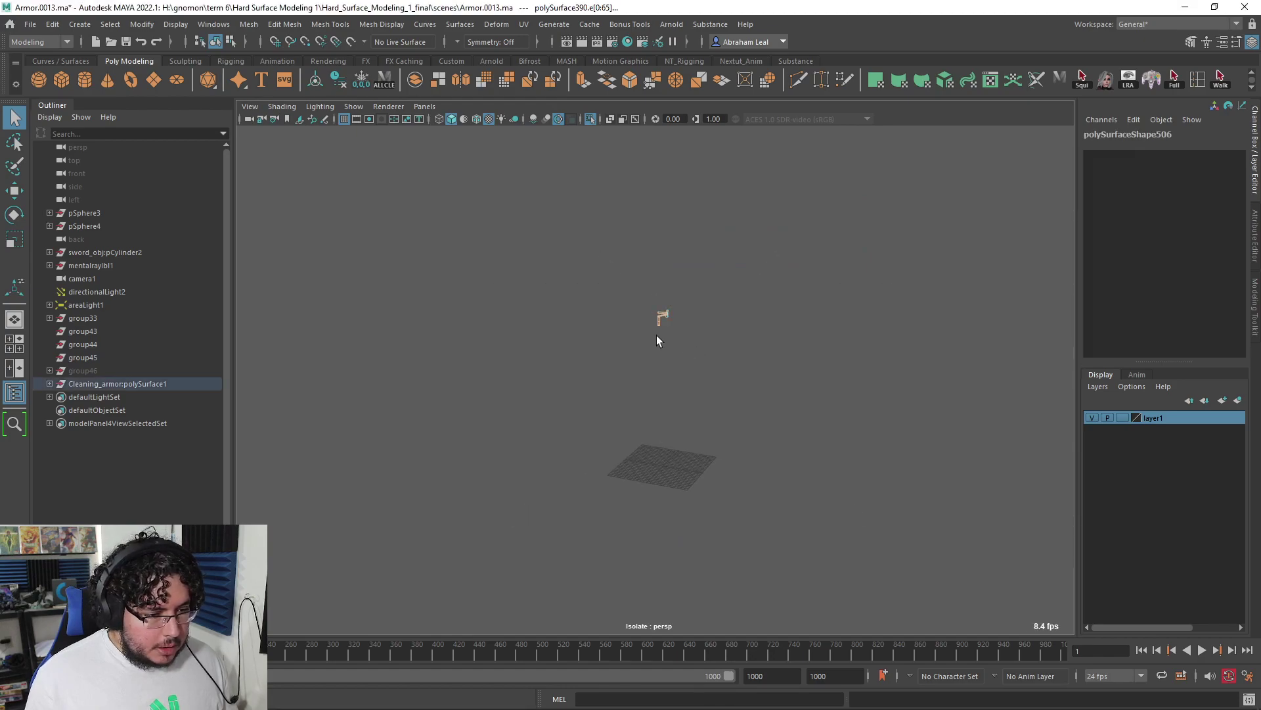
{"action": "key", "text": "f"}
{"action": "double_click", "coordinate": [579, 276]}
{"action": "left_click_drag", "start_coordinate": [580, 276], "coordinate": [710, 369], "text": "alt"}
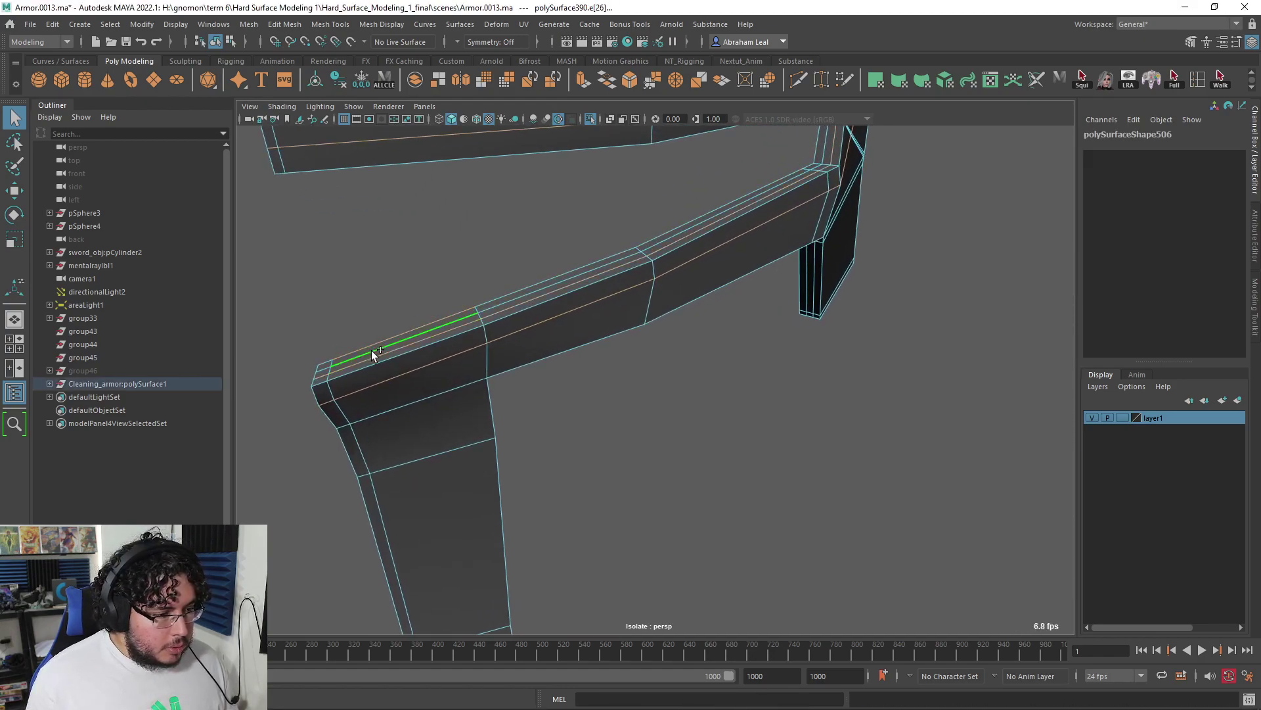
{"action": "left_click_drag", "start_coordinate": [422, 333], "coordinate": [488, 224], "text": "alt"}
{"action": "left_click_drag", "start_coordinate": [451, 394], "coordinate": [495, 408], "text": "alt"}
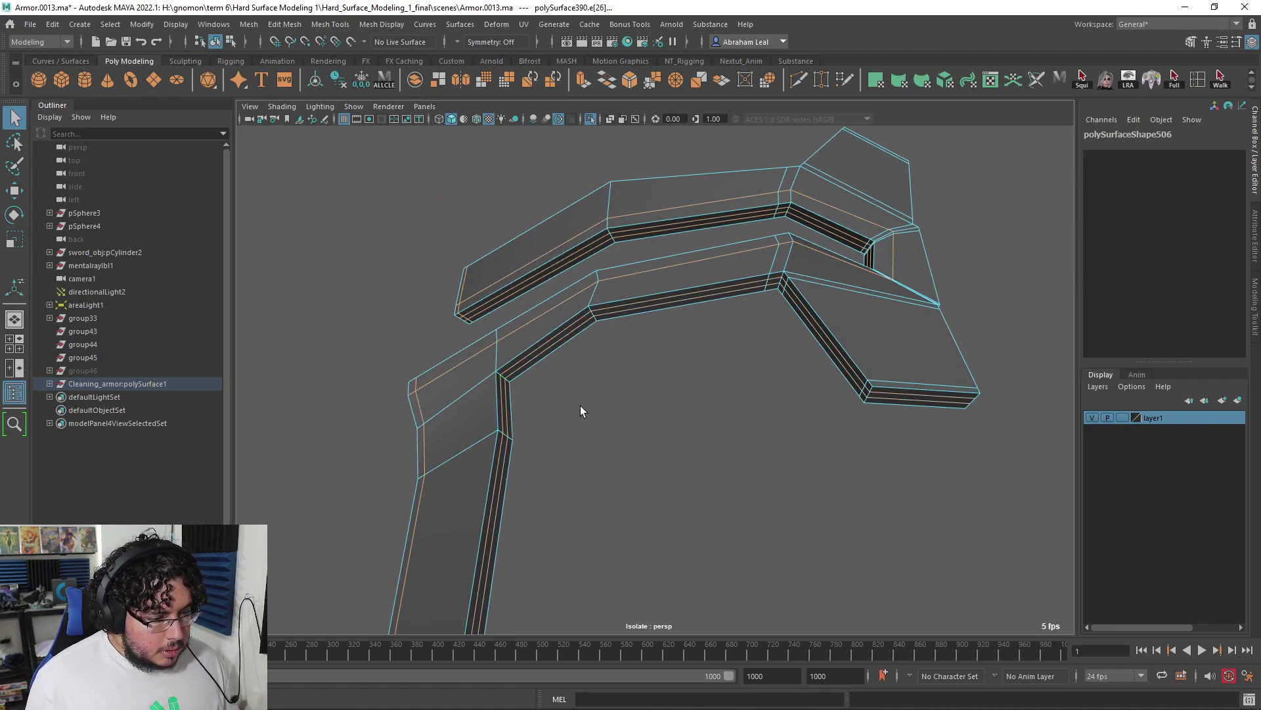
{"action": "left_click_drag", "start_coordinate": [557, 404], "coordinate": [583, 368], "text": "alt"}
{"action": "left_click_drag", "start_coordinate": [699, 430], "coordinate": [549, 504], "text": "alt"}
{"action": "left_click_drag", "start_coordinate": [644, 324], "coordinate": [667, 223], "text": "alt"}
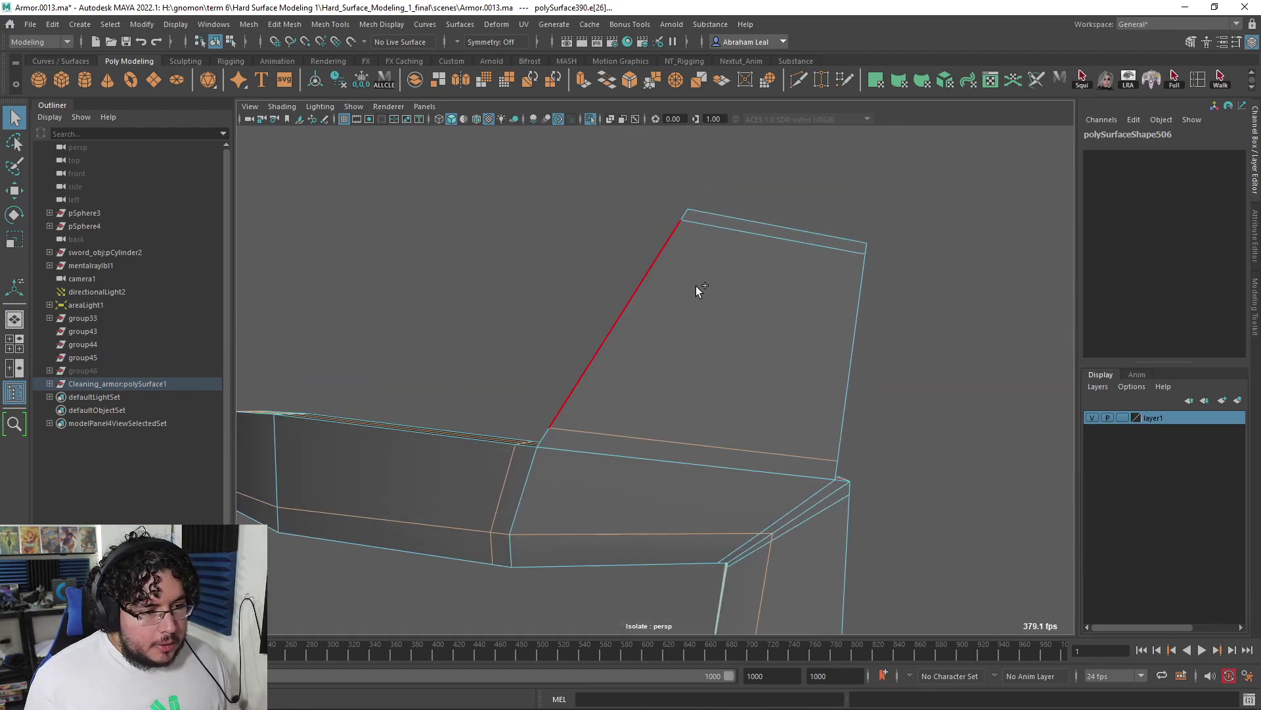
{"action": "scroll", "coordinate": [731, 242], "scroll_direction": "down", "scroll_amount": 4}
{"action": "left_click_drag", "start_coordinate": [782, 269], "coordinate": [710, 429], "text": "alt"}
{"action": "key", "text": "ctrl+Delete"}
Step: Delete the extra support edges beside the diagonal corner edges of the frame's side piece
{"action": "key", "text": "w"}
{"action": "scroll", "coordinate": [718, 397], "scroll_direction": "up", "scroll_amount": 2}
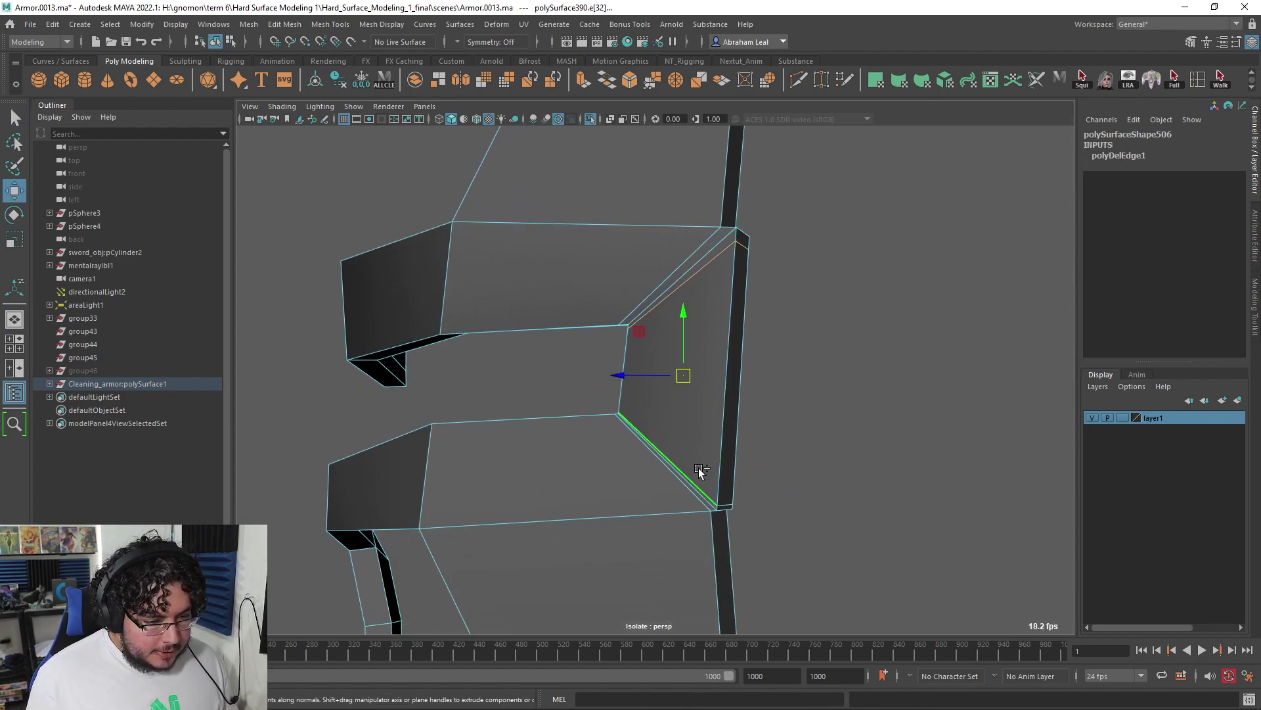
{"action": "key", "text": "ctrl+Delete"}
{"action": "left_click_drag", "start_coordinate": [736, 282], "coordinate": [747, 293], "text": "alt"}
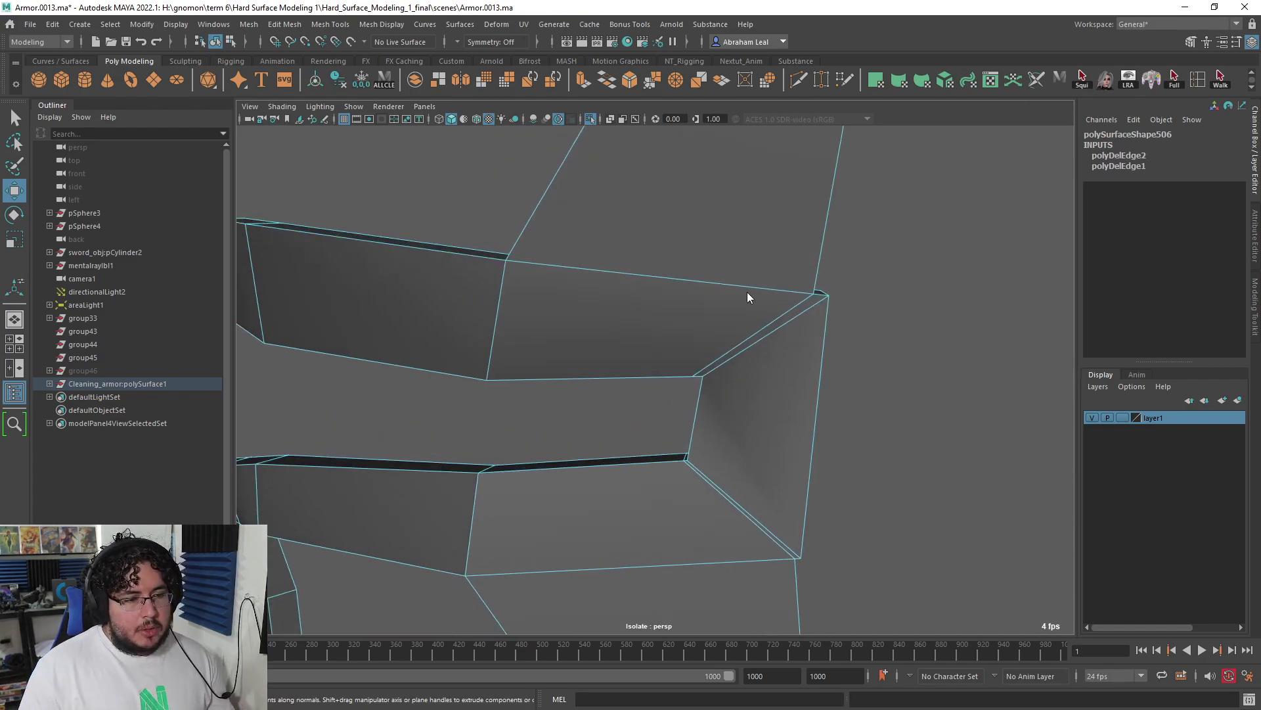
Step: Try to thicken the whole visor frame half by extruding its faces with a local translate Z of 0.057
{"action": "right_click_drag", "start_coordinate": [747, 293], "coordinate": [788, 269]}
{"action": "left_click", "coordinate": [854, 289]}
{"action": "left_click", "coordinate": [770, 315]}
{"action": "key", "text": "f"}
{"action": "left_click_drag", "start_coordinate": [701, 372], "coordinate": [675, 348], "text": "alt"}
{"action": "scroll", "coordinate": [671, 355], "scroll_direction": "up", "scroll_amount": 2}
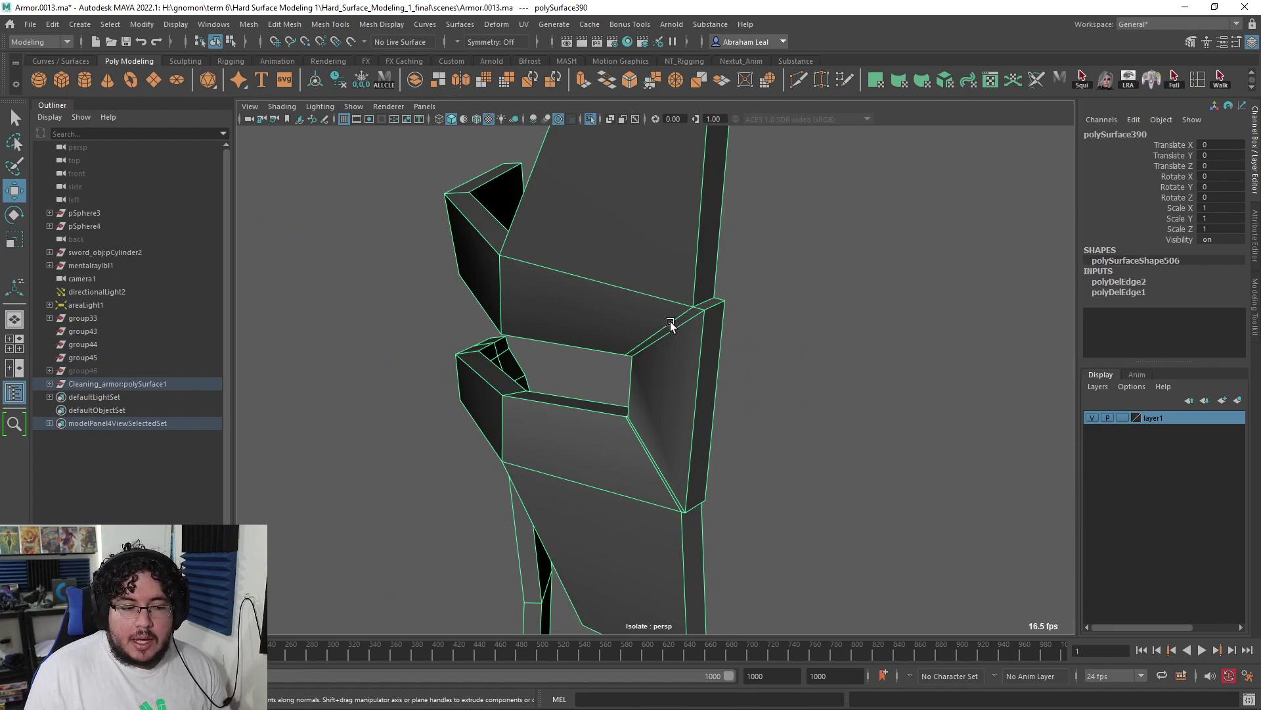
{"action": "scroll", "coordinate": [670, 324], "scroll_direction": "up", "scroll_amount": 3}
{"action": "left_click_drag", "start_coordinate": [743, 343], "coordinate": [695, 338], "text": "alt"}
{"action": "key", "text": "ctrl+e"}
{"action": "left_click_drag", "start_coordinate": [595, 464], "coordinate": [563, 473]}
{"action": "left_click_drag", "start_coordinate": [385, 214], "coordinate": [584, 437], "text": "alt"}
{"action": "left_click_drag", "start_coordinate": [561, 481], "coordinate": [581, 464]}
{"action": "left_click_drag", "start_coordinate": [573, 424], "coordinate": [563, 338], "text": "alt"}
{"action": "right_click_drag", "start_coordinate": [563, 334], "coordinate": [508, 306]}
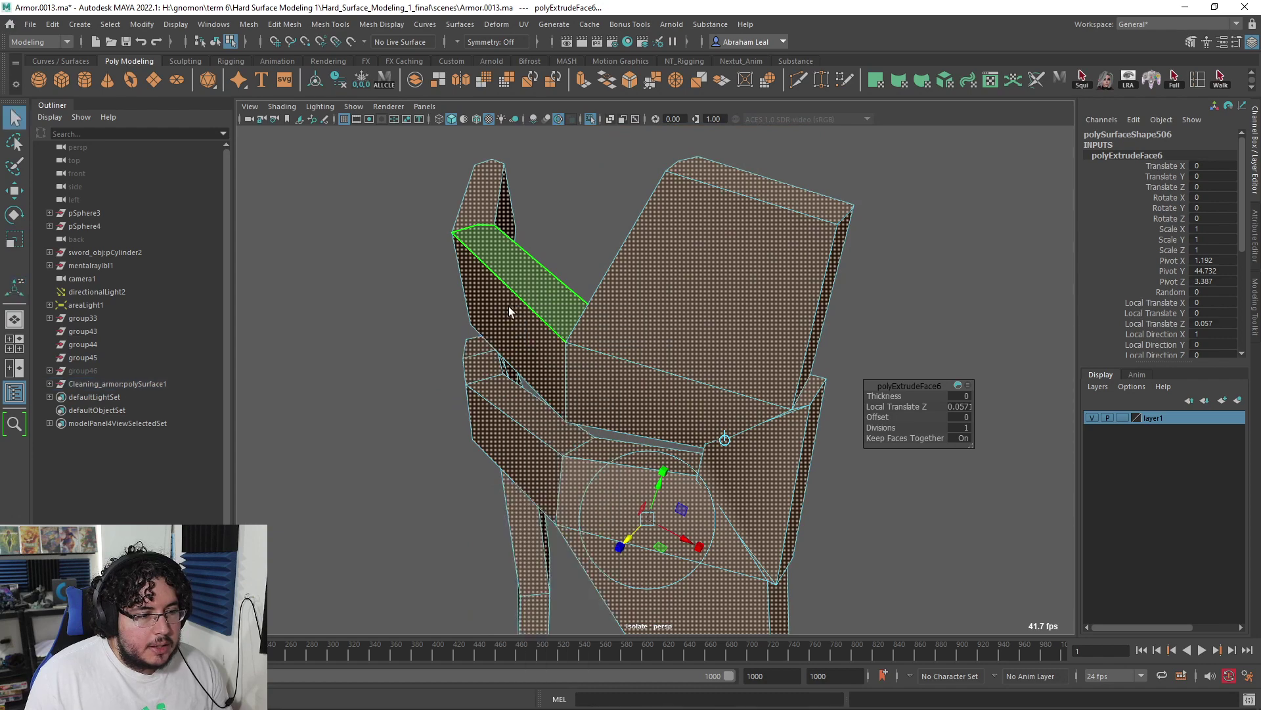
Step: Undo the vertex selection and the thickness extrusion on the visor frame half
{"action": "mouse_move", "coordinate": [661, 366]}
{"action": "left_mouse_down", "text": "alt"}
{"action": "mouse_move", "coordinate": [642, 366]}
{"action": "mouse_move", "coordinate": [755, 394]}
{"action": "mouse_move", "coordinate": [679, 379]}
{"action": "left_mouse_up", "text": "alt"}
{"action": "left_click", "coordinate": [462, 334]}
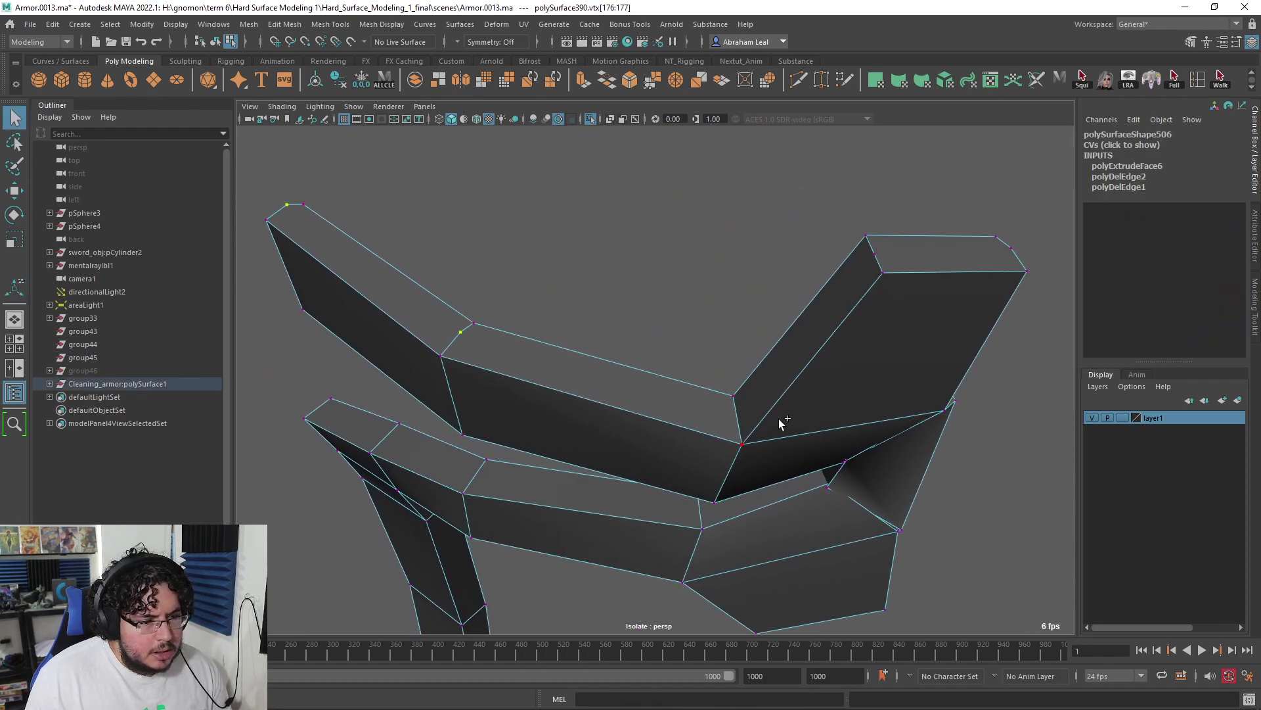
{"action": "left_click", "coordinate": [1006, 252], "text": "shift"}
{"action": "left_click_drag", "start_coordinate": [1006, 252], "coordinate": [809, 306], "text": "alt"}
{"action": "key", "text": "ctrl+z"}
{"action": "key", "text": "ctrl+z"}
{"action": "right_click_drag", "start_coordinate": [861, 376], "coordinate": [793, 372], "text": "alt"}
{"action": "key", "text": "ctrl+z"}
{"action": "key", "text": "ctrl+z"}
{"action": "key", "text": "ctrl+z"}
{"action": "key", "text": "ctrl+z"}
{"action": "key", "text": "ctrl+z"}
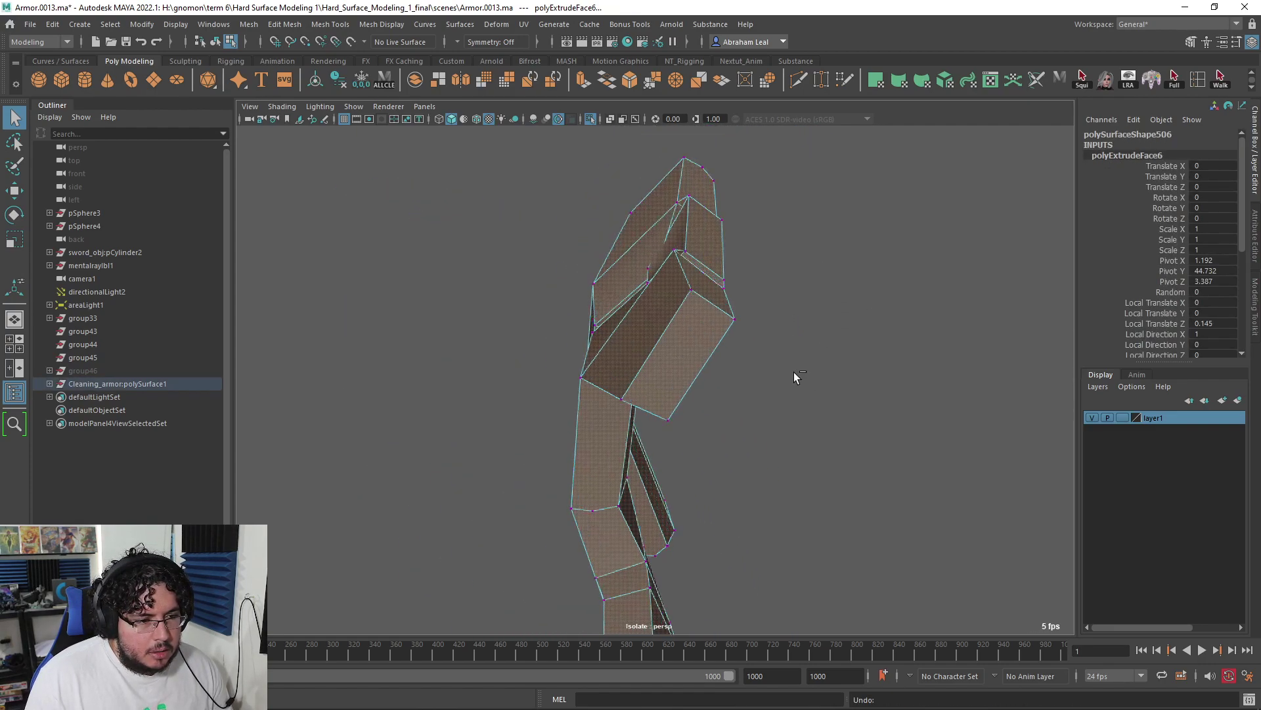
Step: Delete the extra mid-thickness vertices along the top band's upper rim and the upper flap's end
{"action": "left_click_drag", "start_coordinate": [778, 393], "coordinate": [657, 365], "text": "alt"}
{"action": "right_click_drag", "start_coordinate": [657, 365], "coordinate": [570, 360], "text": "alt"}
{"action": "left_click", "coordinate": [629, 368]}
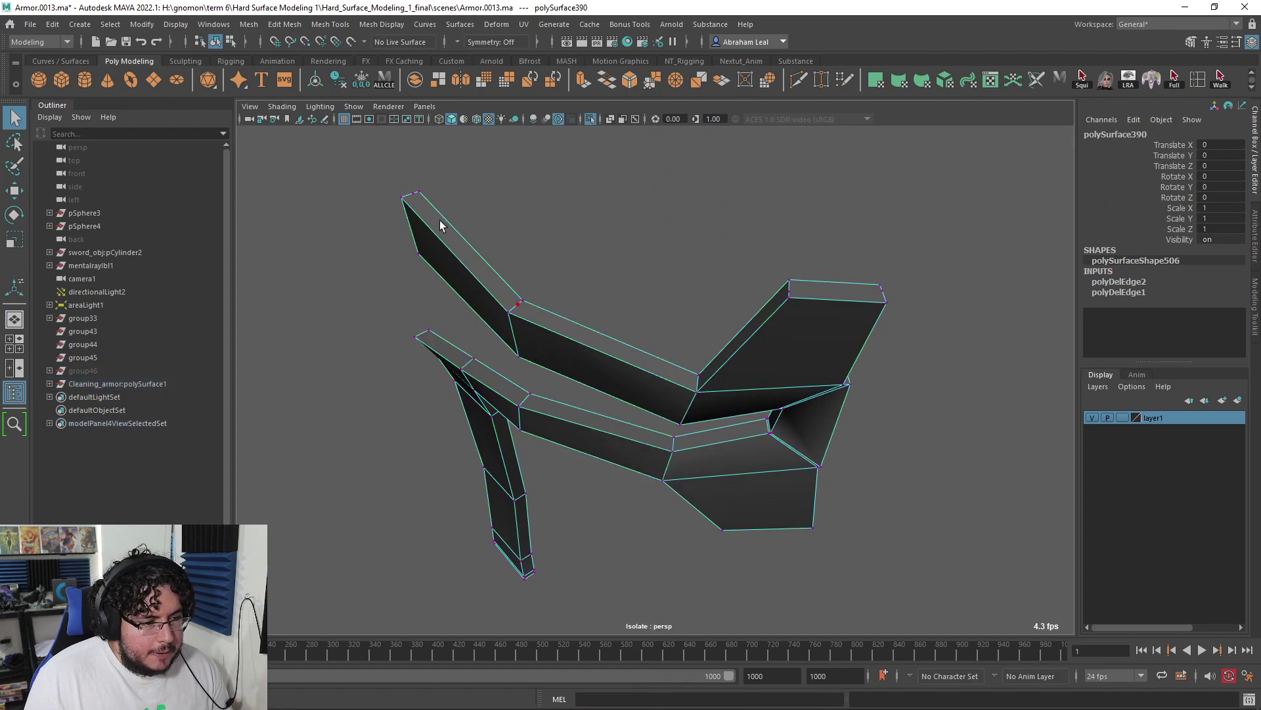
{"action": "left_click", "coordinate": [413, 199]}
{"action": "left_click", "coordinate": [598, 334]}
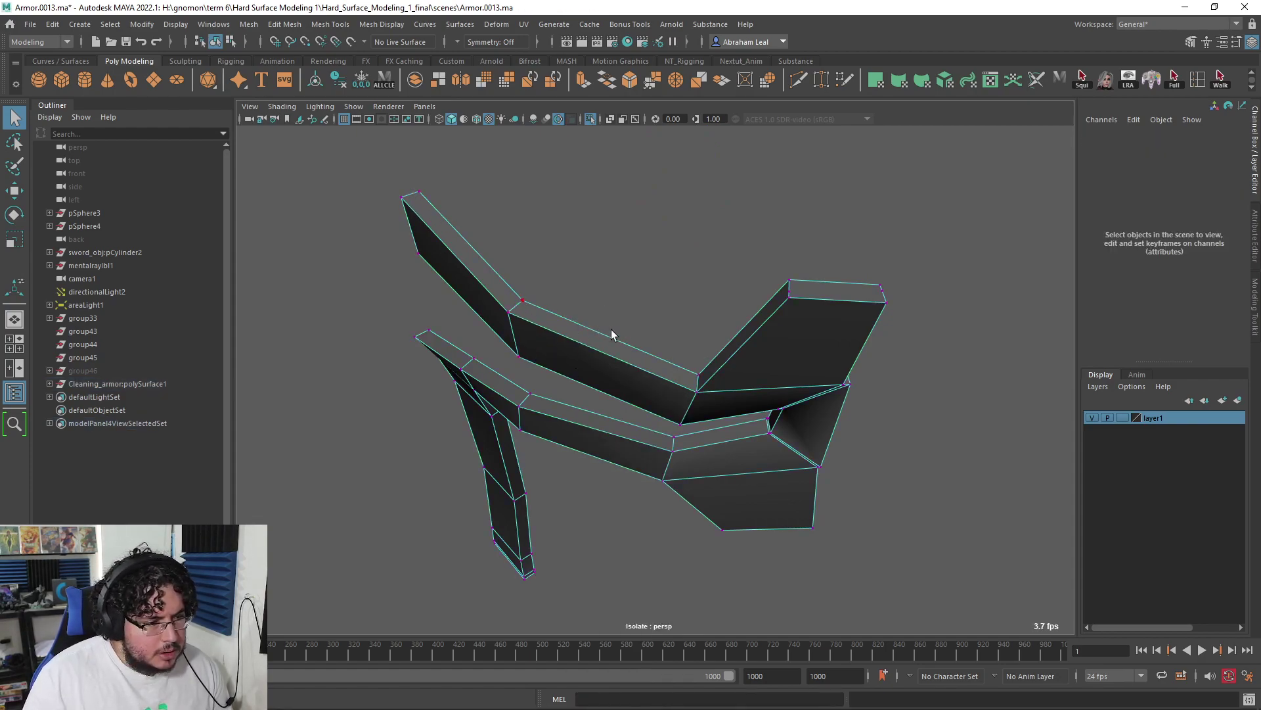
{"action": "left_click", "coordinate": [791, 291]}
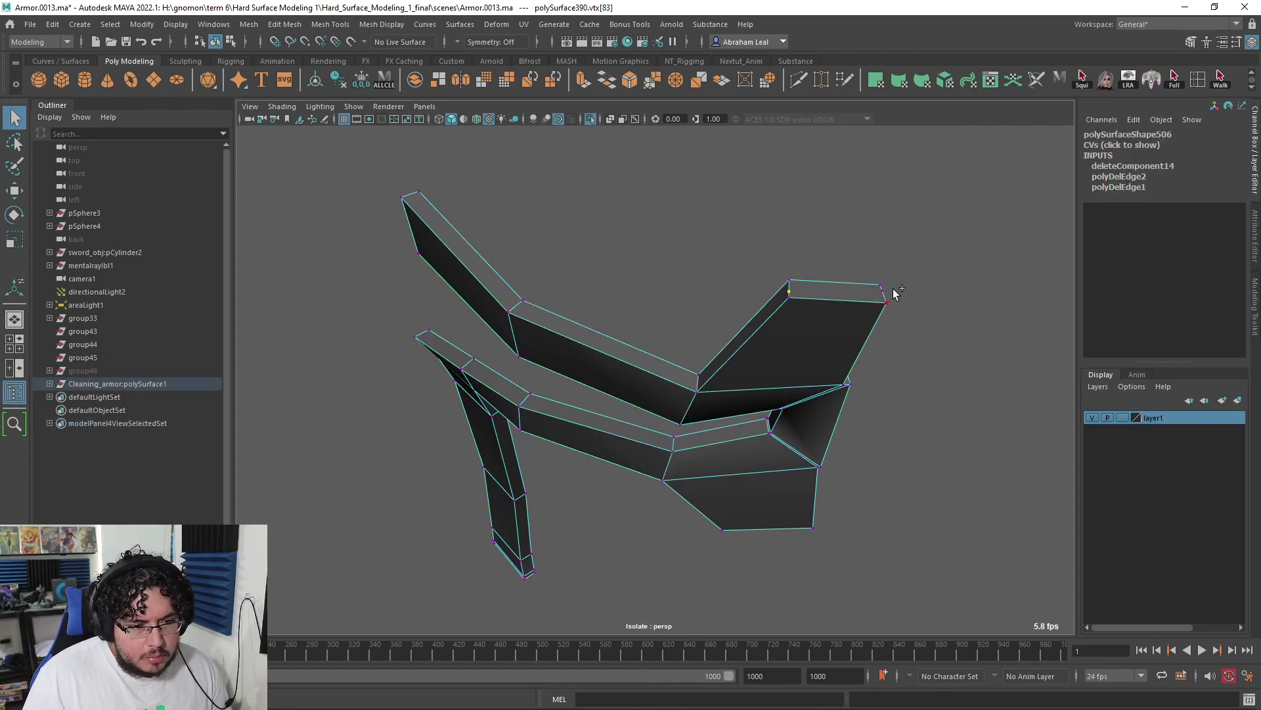
{"action": "left_click", "coordinate": [885, 287]}
{"action": "left_click_drag", "start_coordinate": [885, 287], "coordinate": [839, 412], "text": "alt"}
Step: Delete the extra mid-thickness vertices on the undersides of the frame's upper and lower bands
{"action": "left_click", "coordinate": [633, 274]}
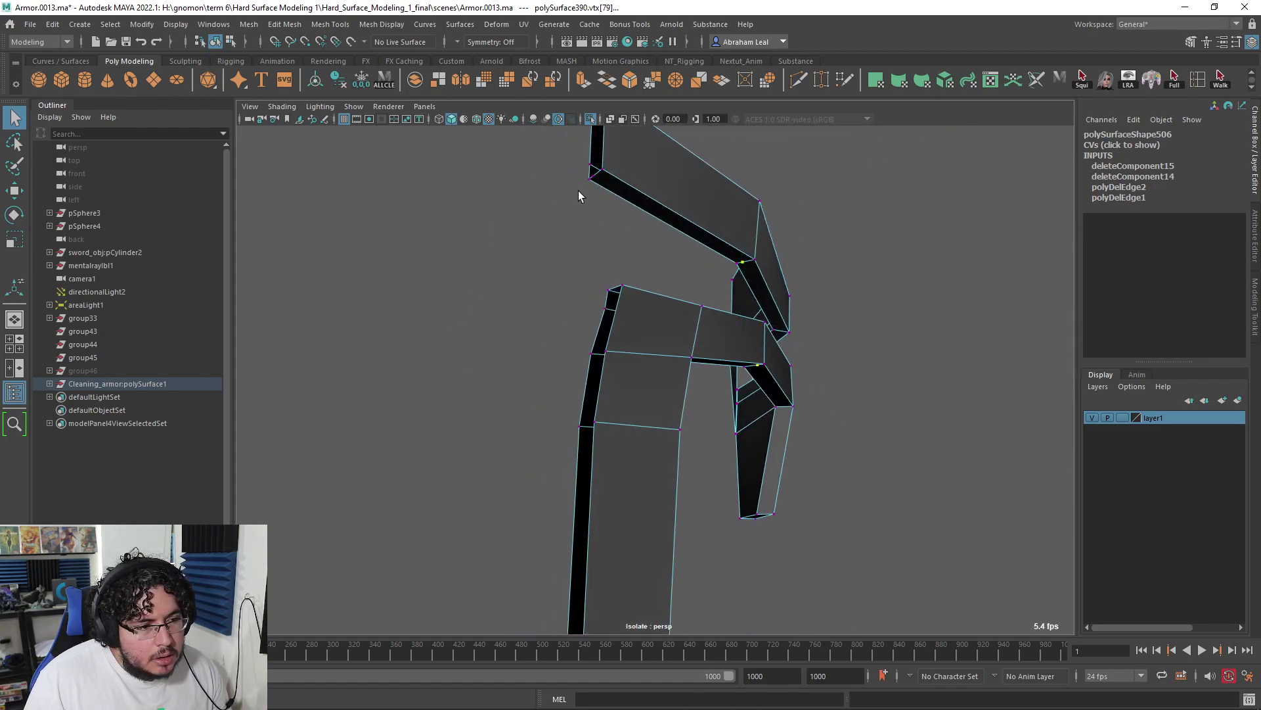
{"action": "left_click_drag", "start_coordinate": [734, 278], "coordinate": [650, 363], "text": "alt"}
{"action": "left_click", "coordinate": [770, 351]}
{"action": "right_click_drag", "start_coordinate": [651, 363], "coordinate": [701, 322], "text": "alt"}
{"action": "middle_click_drag", "start_coordinate": [701, 322], "coordinate": [600, 331], "text": "alt"}
{"action": "left_click_drag", "start_coordinate": [705, 281], "coordinate": [749, 293], "text": "alt"}
{"action": "right_click_drag", "start_coordinate": [749, 293], "coordinate": [743, 301], "text": "alt"}
{"action": "middle_click_drag", "start_coordinate": [743, 301], "coordinate": [738, 306], "text": "alt"}
{"action": "left_click_drag", "start_coordinate": [736, 270], "coordinate": [777, 291], "text": "alt"}
Step: Delete the loop of faces forming the thickness along the frame half's outer side
{"action": "right_click_drag", "start_coordinate": [778, 292], "coordinate": [854, 243]}
{"action": "left_click_drag", "start_coordinate": [774, 301], "coordinate": [657, 251], "text": "alt"}
{"action": "right_click_drag", "start_coordinate": [658, 248], "coordinate": [659, 270]}
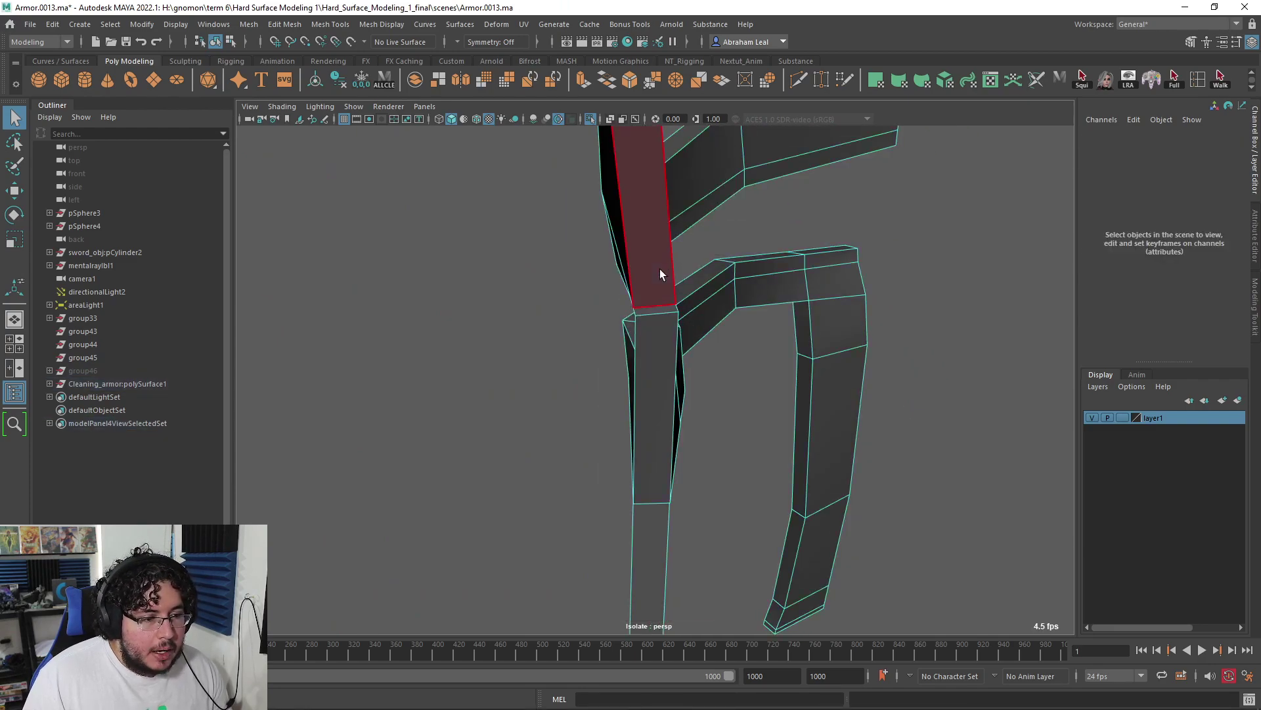
{"action": "left_click", "coordinate": [660, 269]}
{"action": "double_click", "coordinate": [654, 306]}
{"action": "key", "text": "Delete"}
Step: Delete the thickness faces around the eye opening and one of the two parallel shells, leaving a single sheet
{"action": "left_click_drag", "start_coordinate": [687, 306], "coordinate": [824, 217], "text": "alt"}
{"action": "left_click", "coordinate": [704, 173]}
{"action": "middle_click_drag", "start_coordinate": [705, 173], "coordinate": [638, 421], "text": "alt"}
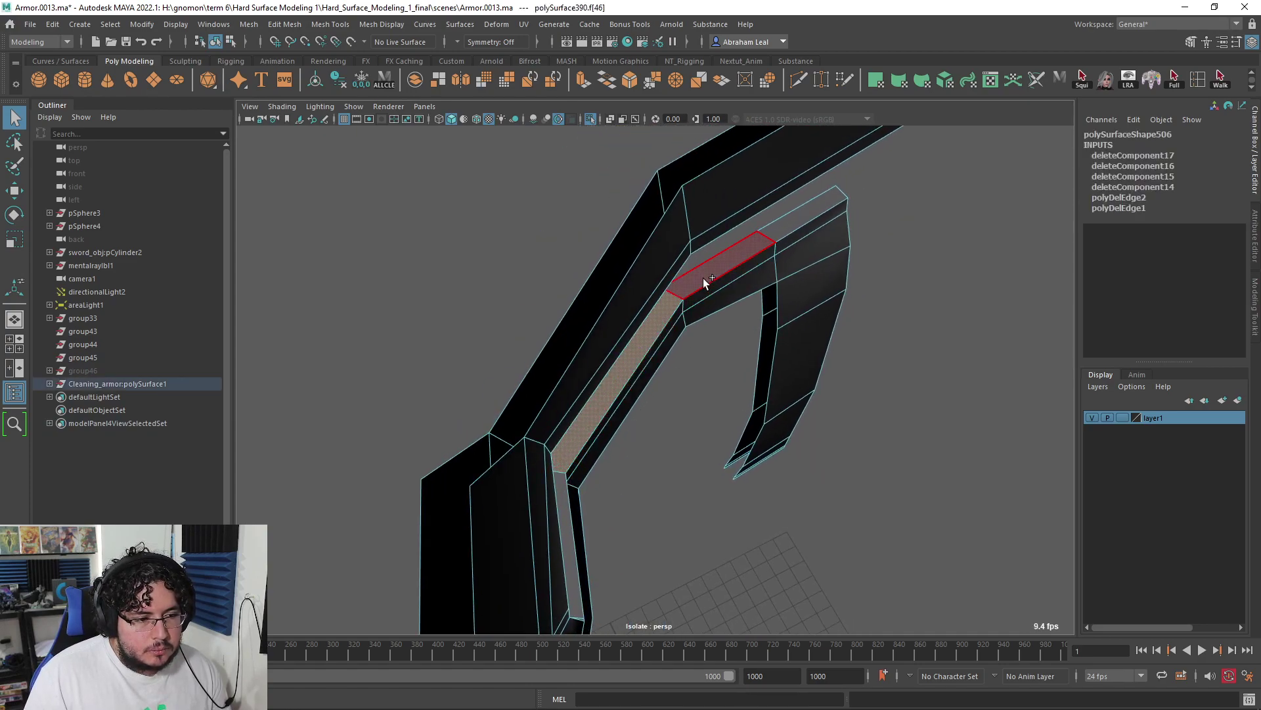
{"action": "key", "text": "Delete"}
{"action": "double_click", "coordinate": [721, 278]}
{"action": "key", "text": "Delete"}
{"action": "key", "text": "ctrl+z"}
{"action": "double_click", "coordinate": [649, 204]}
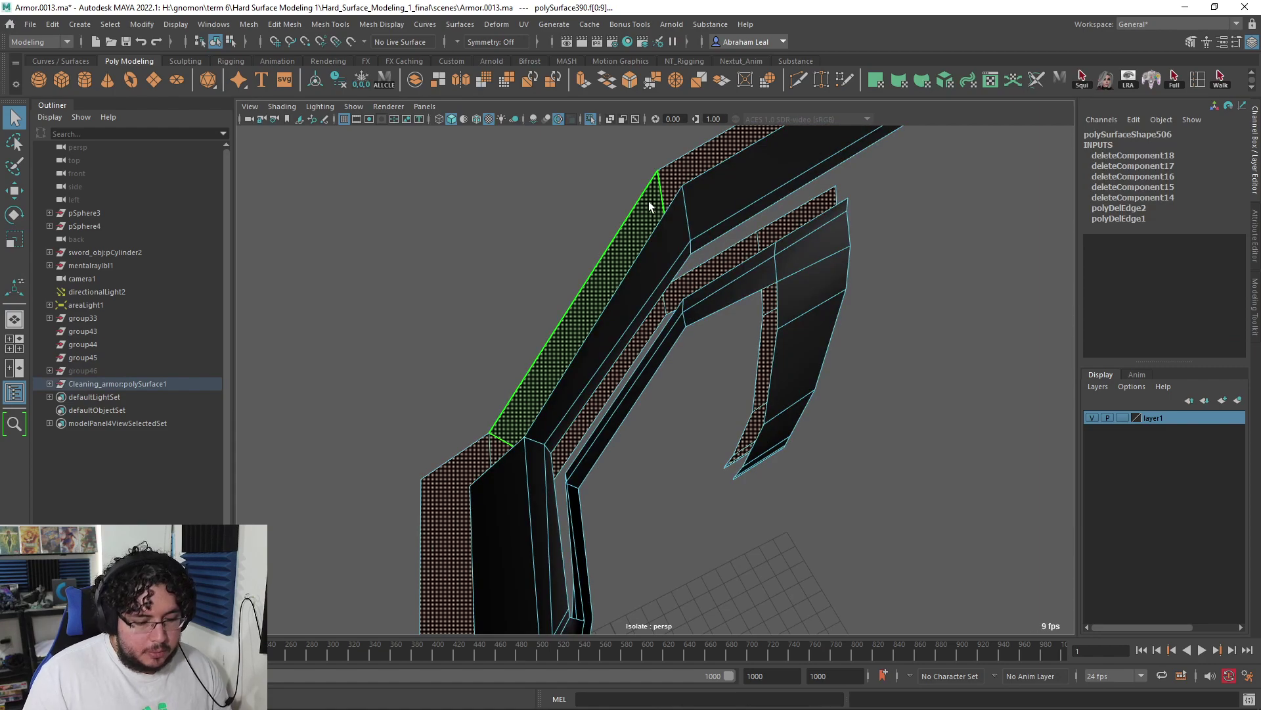
{"action": "key", "text": "Delete"}
Step: Duplicate all remaining frame faces as a separate shell with a local translate Z offset of -0.148
{"action": "left_click_drag", "start_coordinate": [649, 205], "coordinate": [688, 212], "text": "alt"}
{"action": "left_click", "coordinate": [710, 226]}
{"action": "scroll", "coordinate": [710, 225], "scroll_direction": "down", "scroll_amount": 4}
{"action": "right_click_drag", "start_coordinate": [701, 240], "coordinate": [703, 273]}
{"action": "left_click_drag", "start_coordinate": [851, 194], "coordinate": [472, 632]}
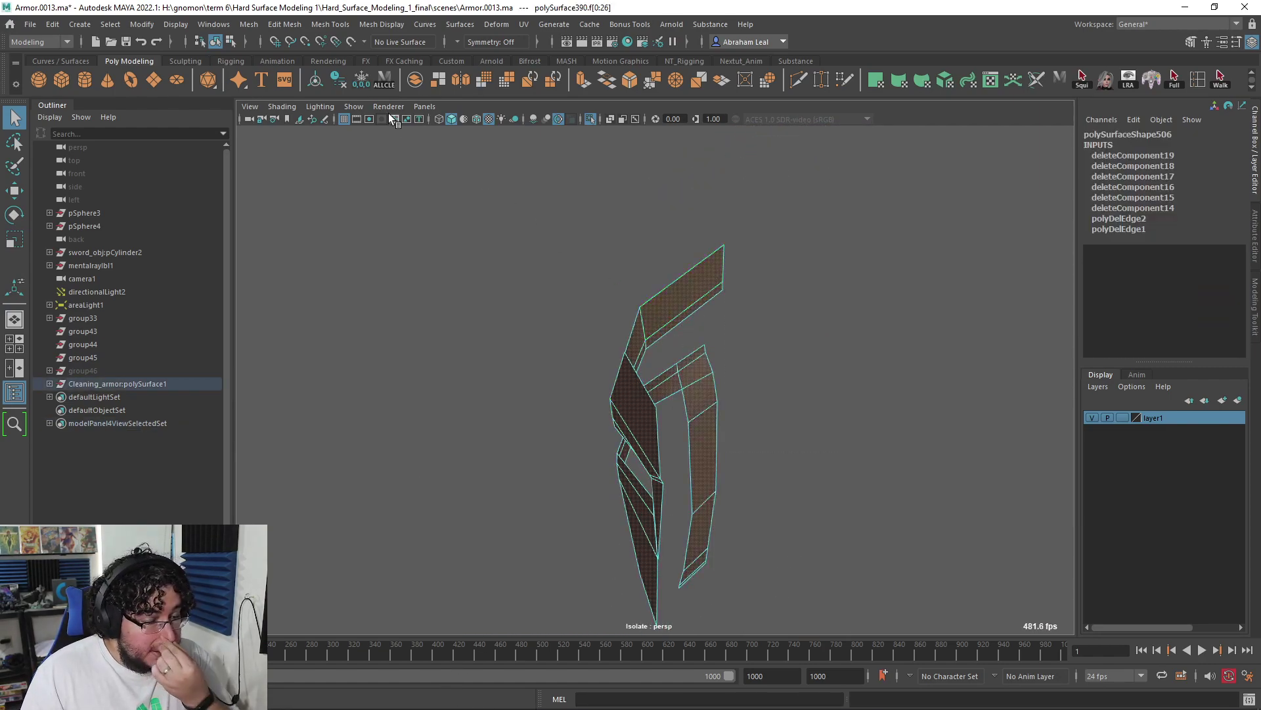
{"action": "left_click", "coordinate": [249, 25]}
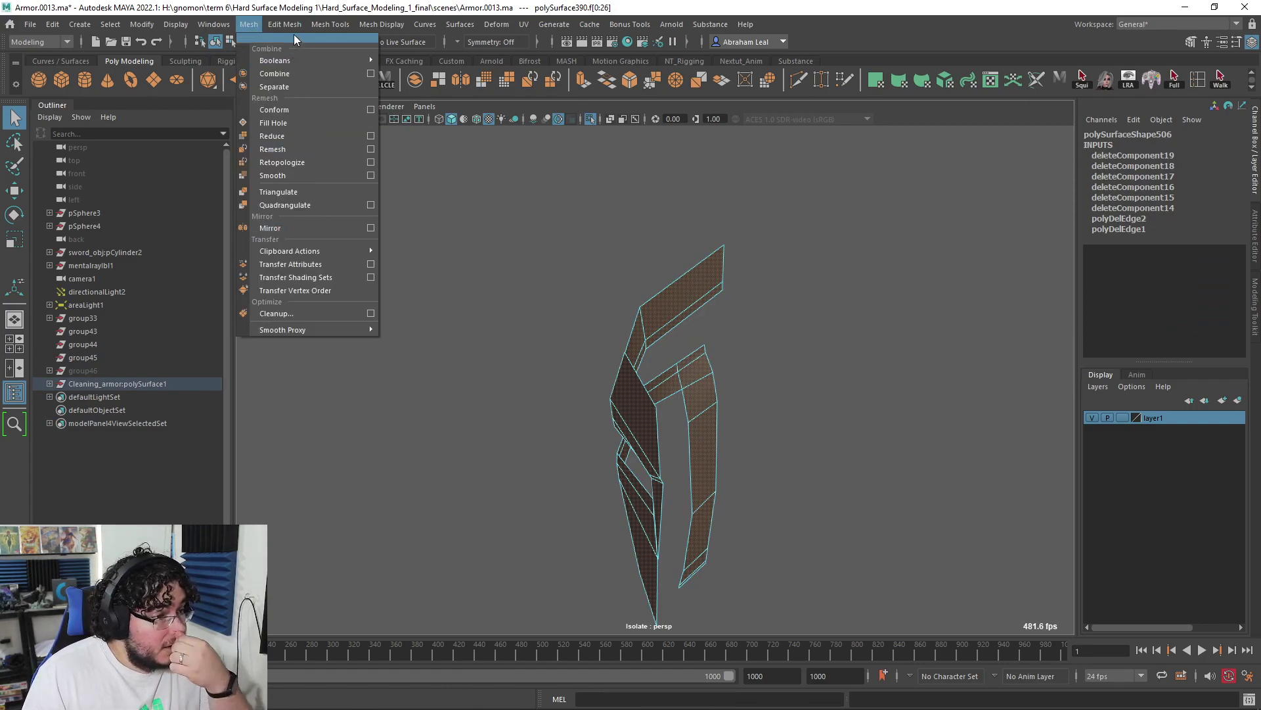
{"action": "mouse_move", "coordinate": [284, 24]}
{"action": "left_click", "coordinate": [323, 382]}
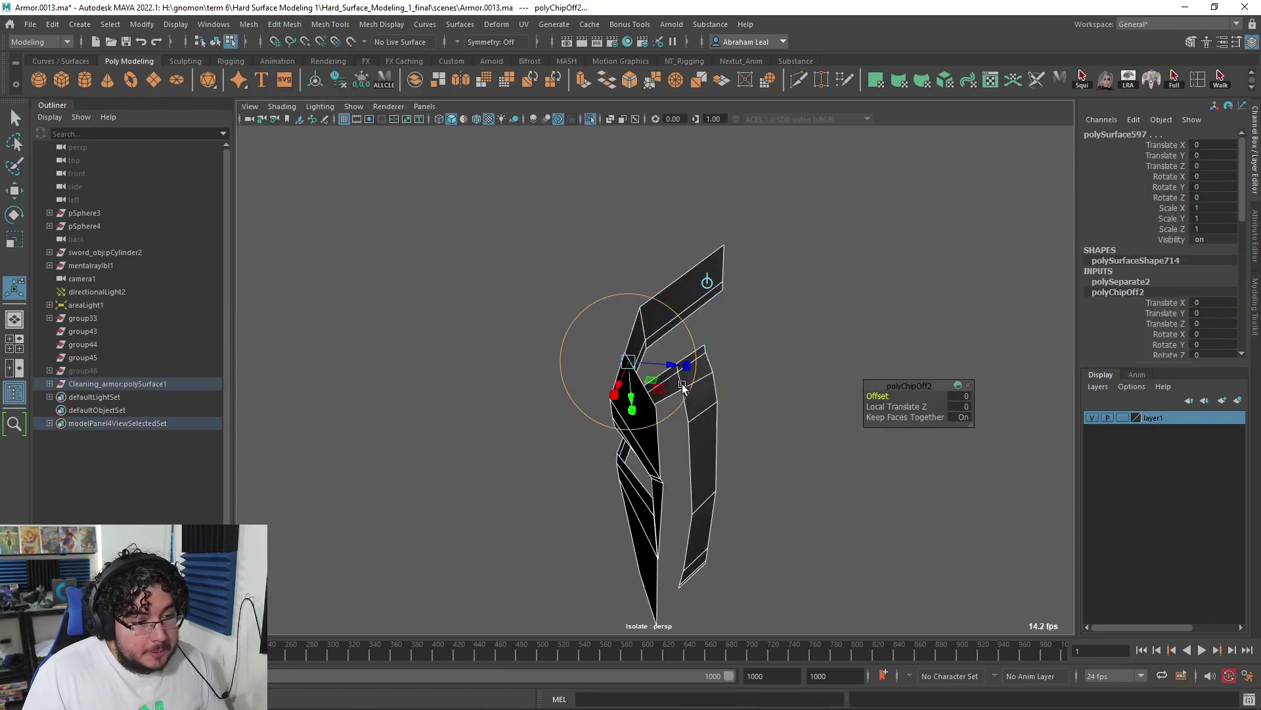
{"action": "left_click_drag", "start_coordinate": [675, 370], "coordinate": [696, 451]}
{"action": "left_click_drag", "start_coordinate": [605, 361], "coordinate": [615, 361]}
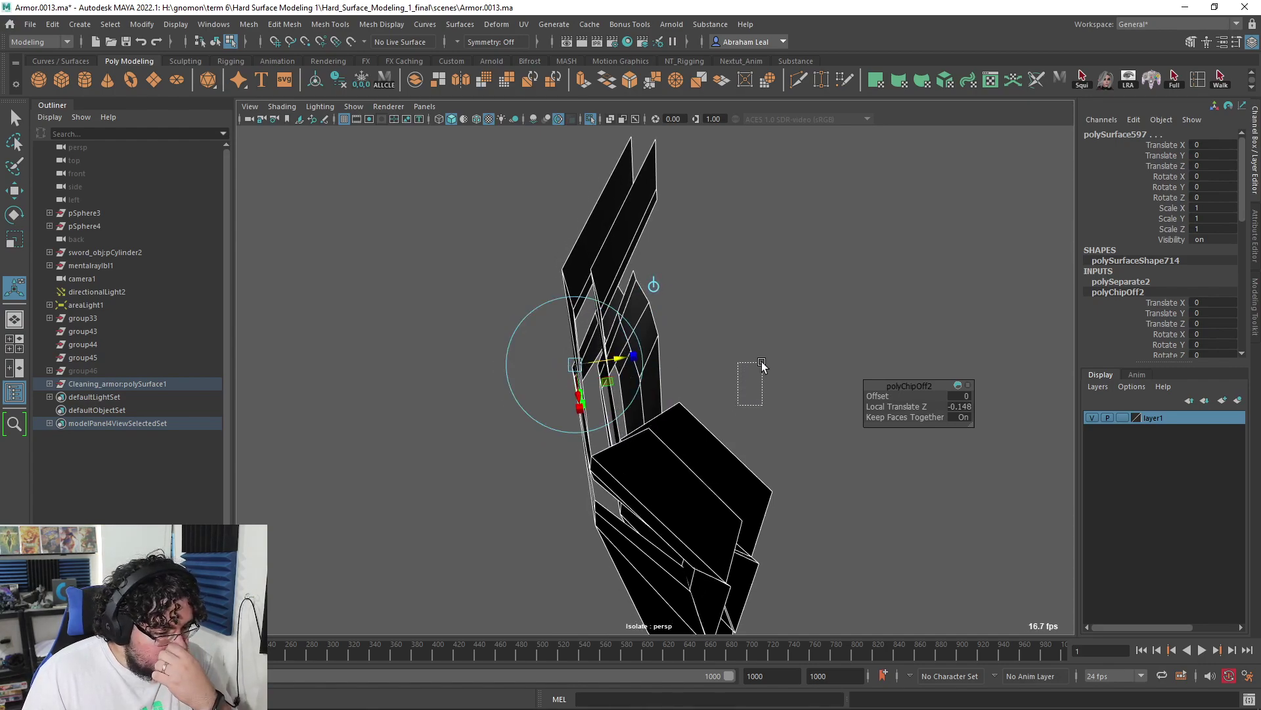
{"action": "left_click_drag", "start_coordinate": [762, 361], "coordinate": [762, 362]}
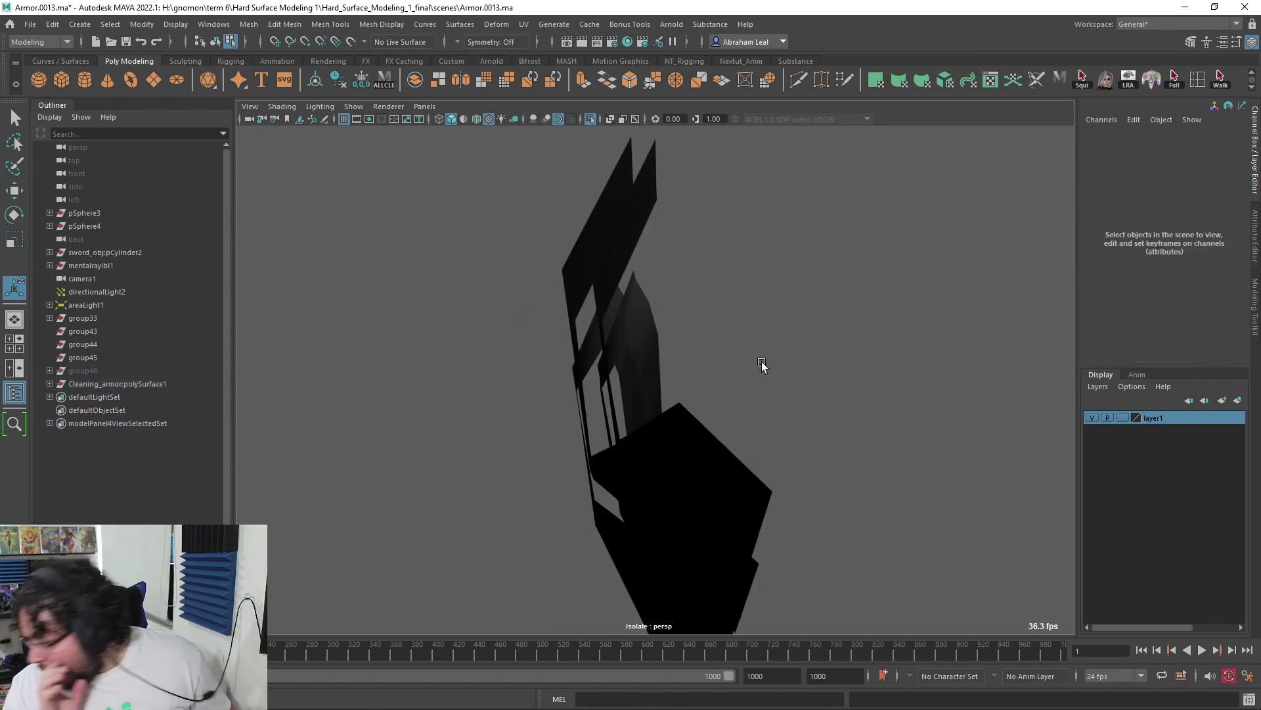
Step: Reverse the normals of the shell polySurface597
{"action": "left_click_drag", "start_coordinate": [828, 289], "coordinate": [435, 311], "text": "alt"}
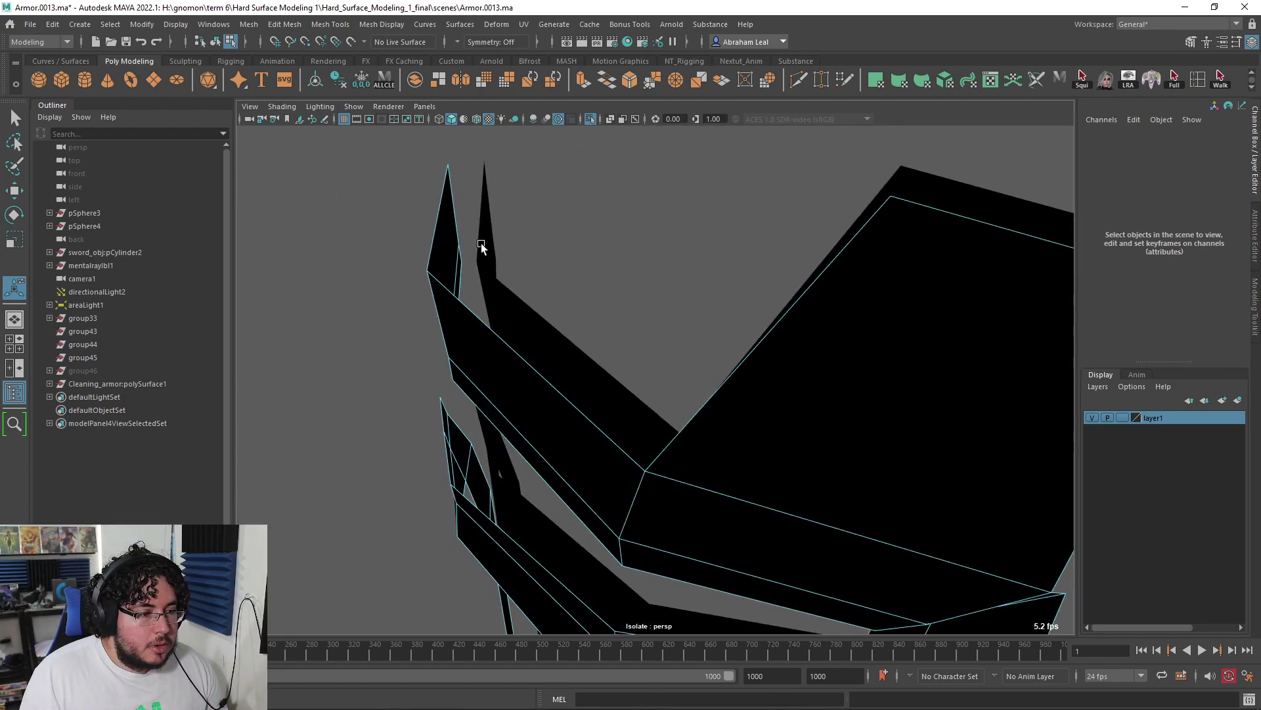
{"action": "left_click", "coordinate": [459, 216]}
{"action": "left_click", "coordinate": [388, 24]}
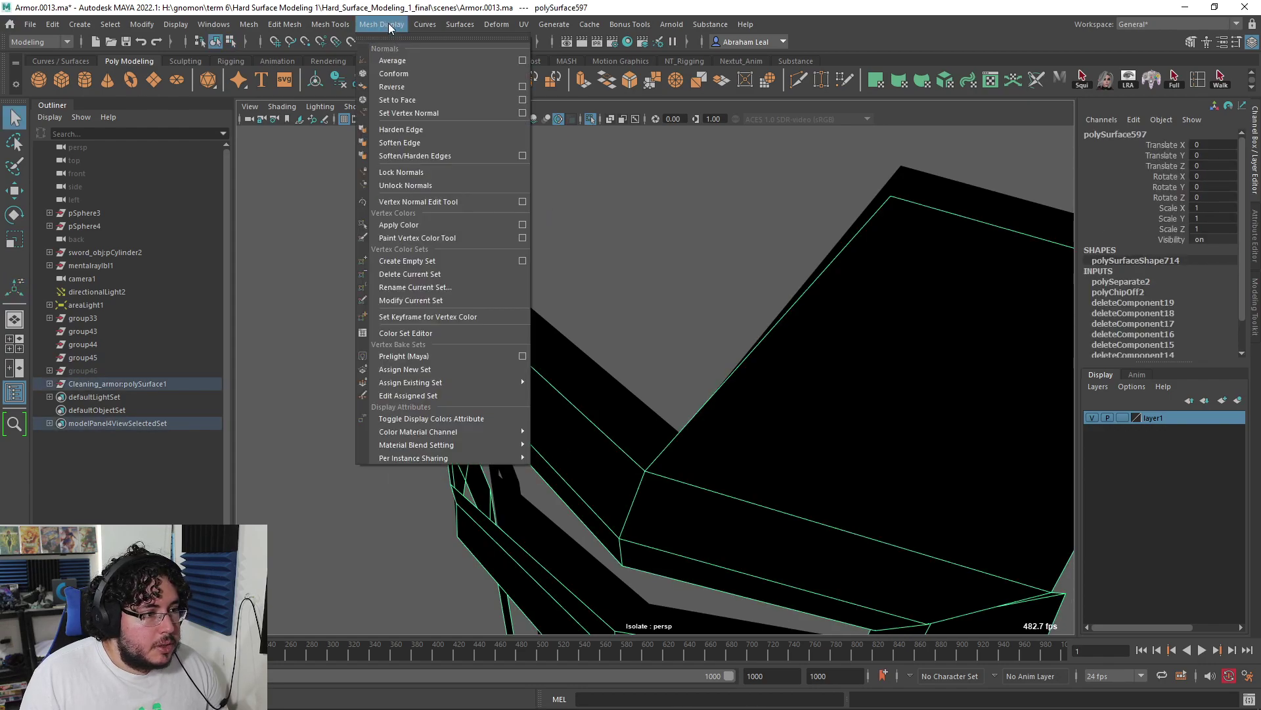
{"action": "left_click", "coordinate": [403, 87]}
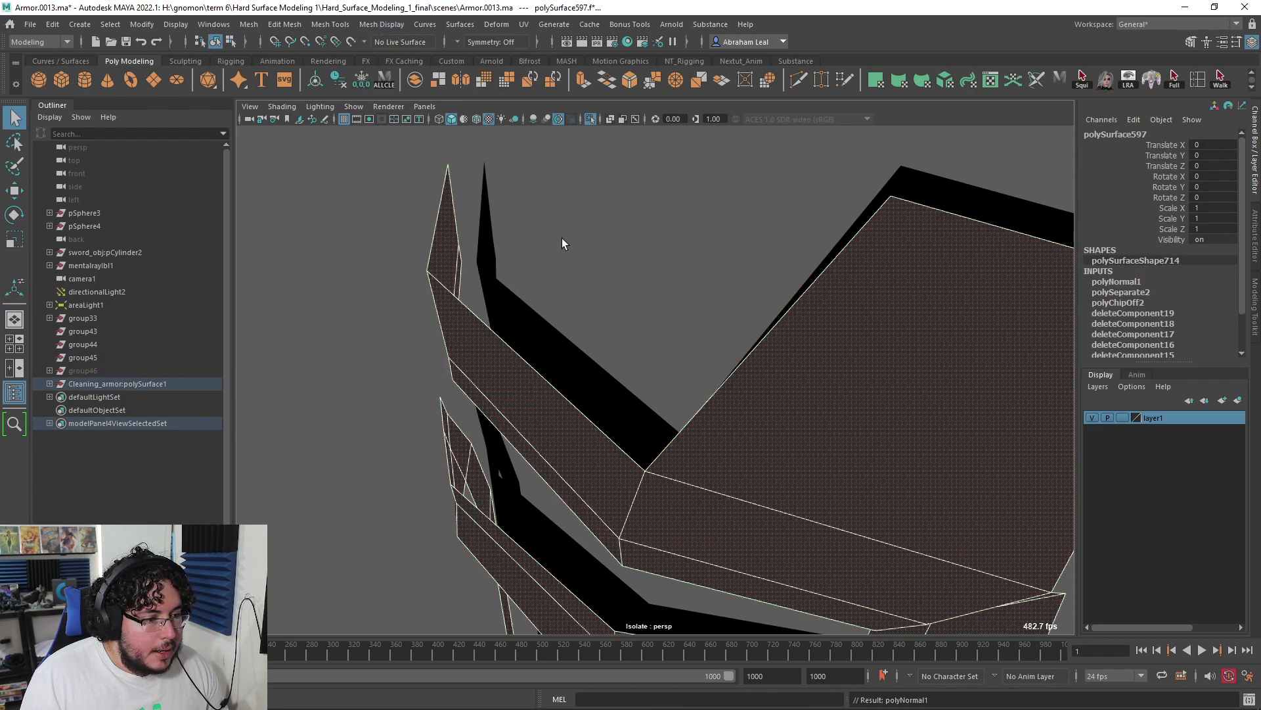
{"action": "left_click", "coordinate": [562, 238]}
{"action": "left_click_drag", "start_coordinate": [562, 238], "coordinate": [629, 228], "text": "alt"}
{"action": "left_click", "coordinate": [630, 392]}
{"action": "left_click_drag", "start_coordinate": [631, 392], "coordinate": [617, 258], "text": "alt"}
{"action": "left_click", "coordinate": [556, 224]}
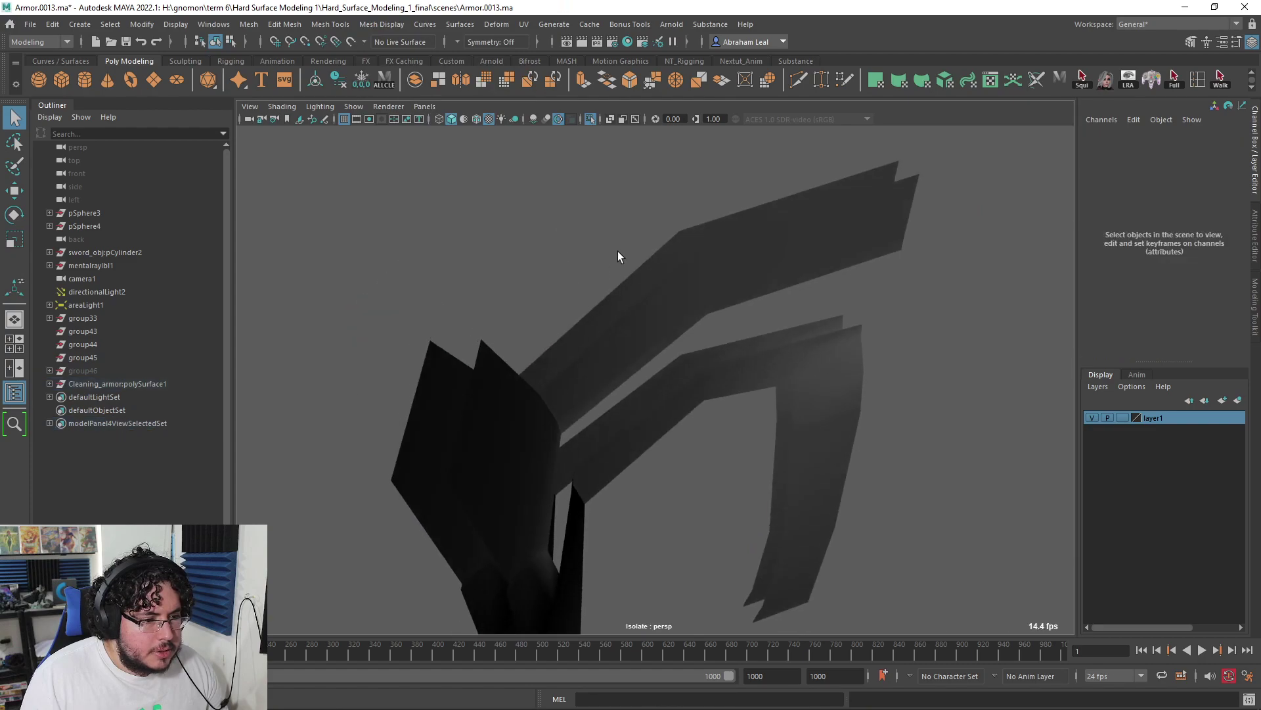
Step: Delete the construction history of polySurface597 and reverse its normals again
{"action": "left_click", "coordinate": [644, 263]}
{"action": "left_click_drag", "start_coordinate": [573, 121], "coordinate": [609, 216], "text": "alt"}
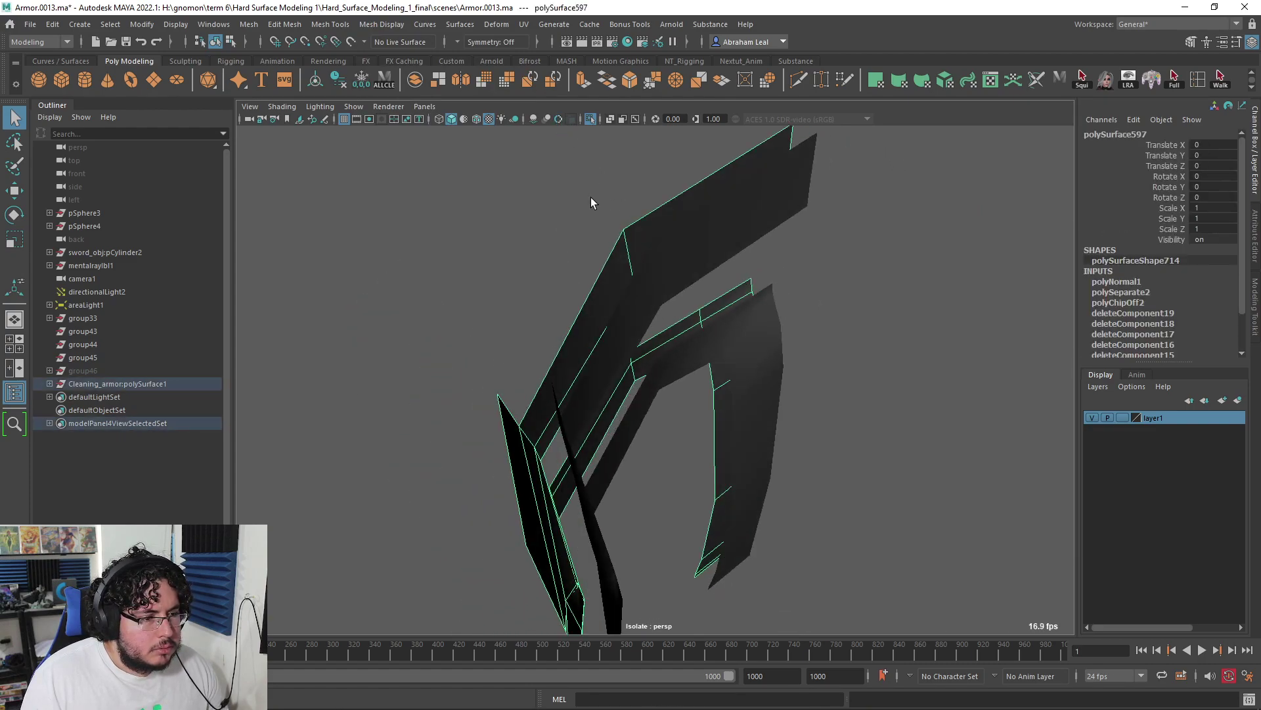
{"action": "left_click", "coordinate": [382, 24]}
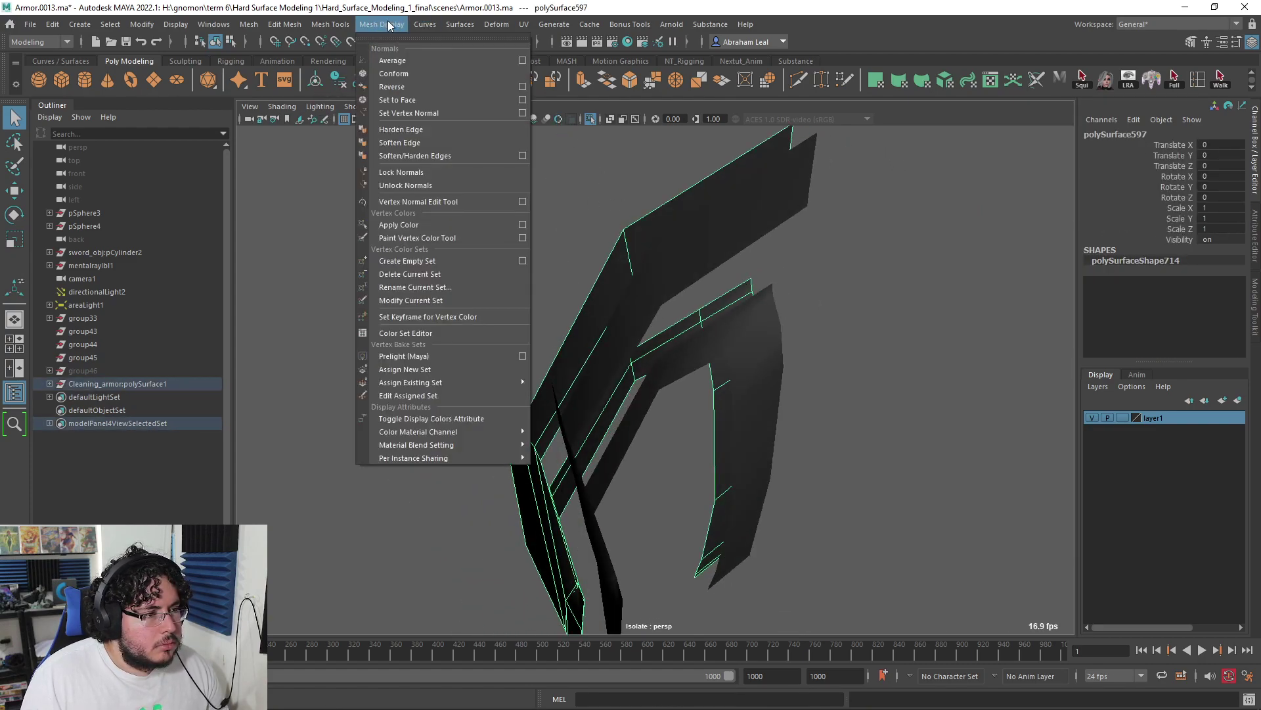
{"action": "left_click", "coordinate": [394, 88]}
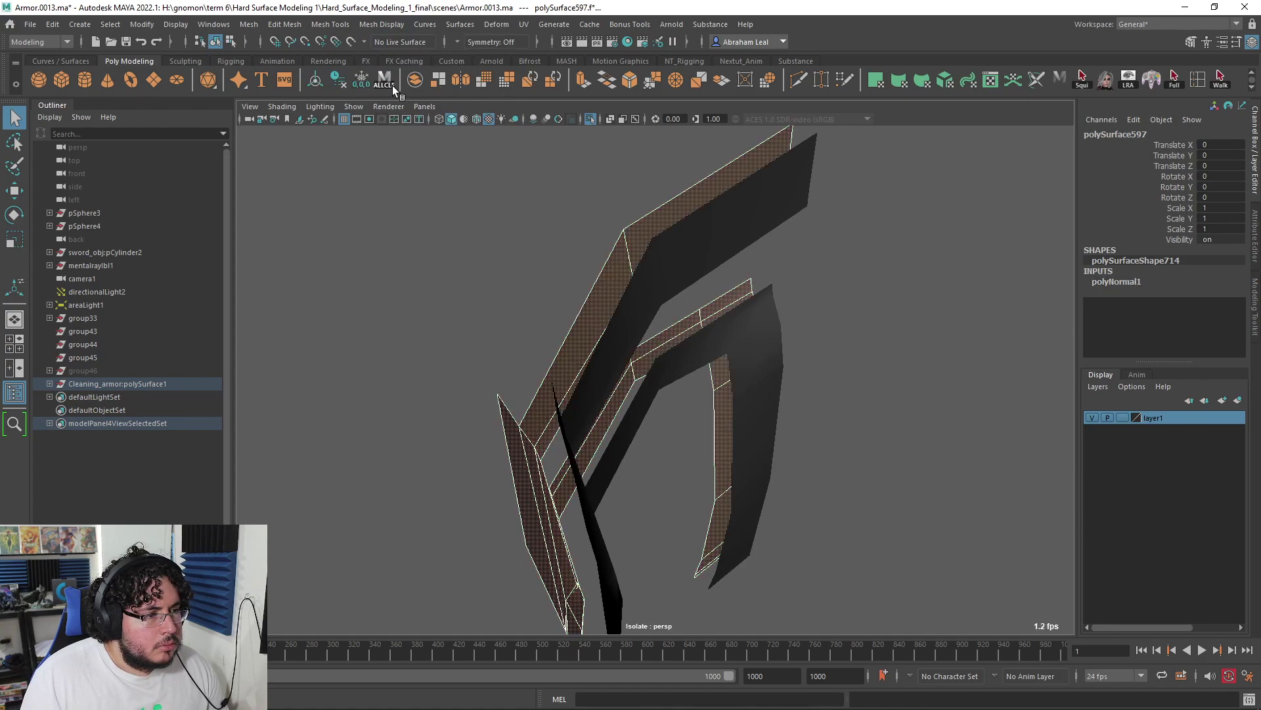
Step: Isolate both frame shells in the view and delete their construction history
{"action": "left_click", "coordinate": [484, 266]}
{"action": "left_click_drag", "start_coordinate": [484, 266], "coordinate": [741, 287], "text": "alt"}
{"action": "left_click", "coordinate": [479, 397]}
{"action": "left_click", "coordinate": [556, 282]}
{"action": "left_click", "coordinate": [725, 368]}
{"action": "left_click_drag", "start_coordinate": [726, 368], "coordinate": [486, 264], "text": "alt"}
{"action": "left_click", "coordinate": [861, 325]}
{"action": "left_click", "coordinate": [589, 120]}
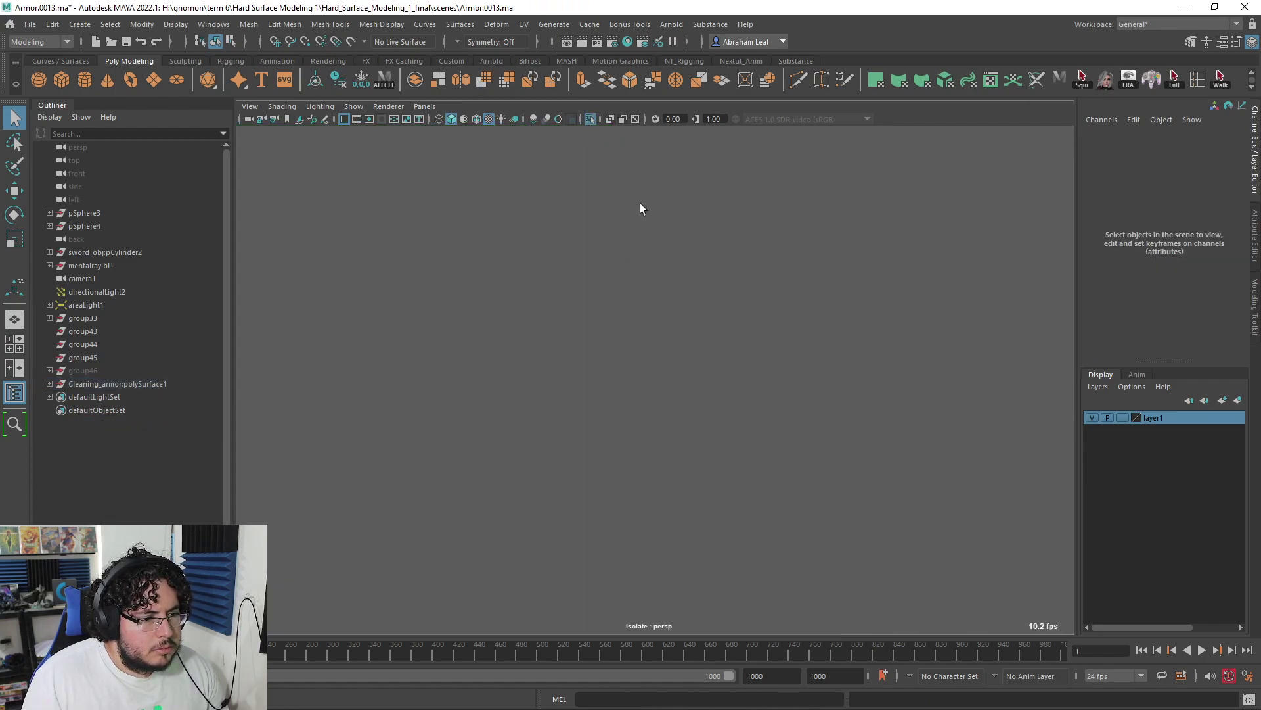
{"action": "left_click", "coordinate": [590, 119]}
{"action": "left_click", "coordinate": [681, 262]}
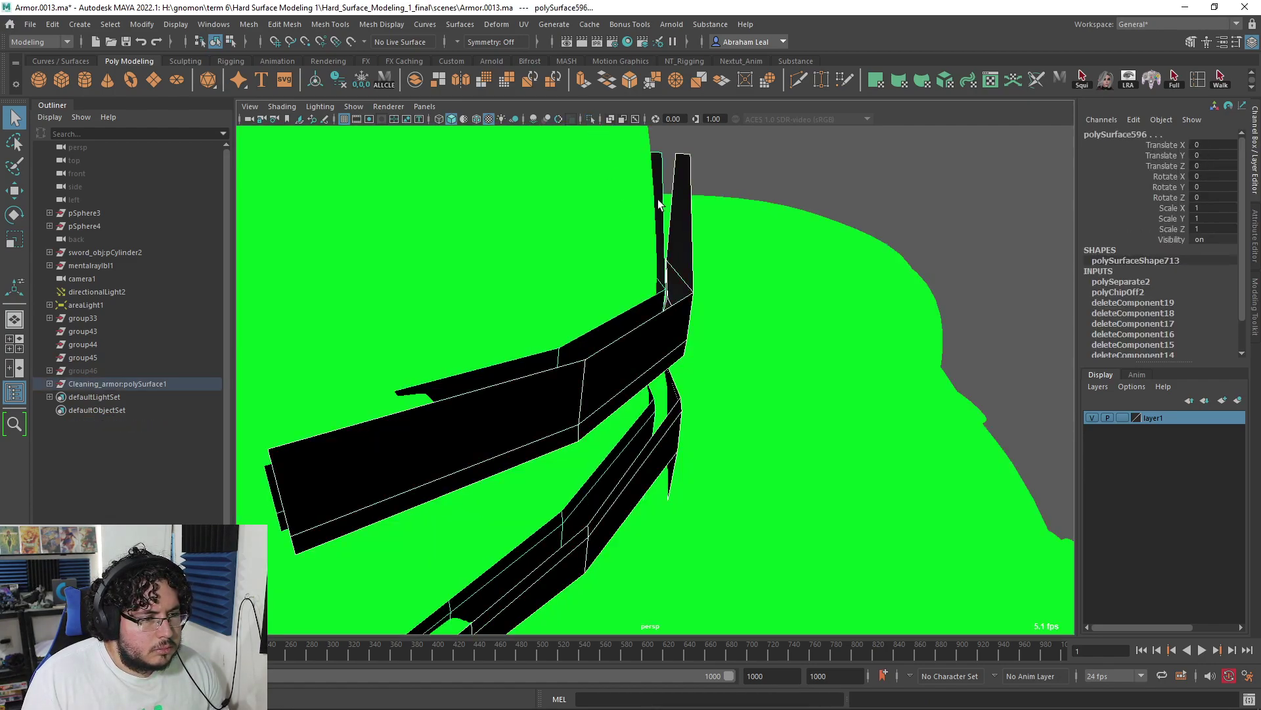
{"action": "left_click", "coordinate": [590, 118]}
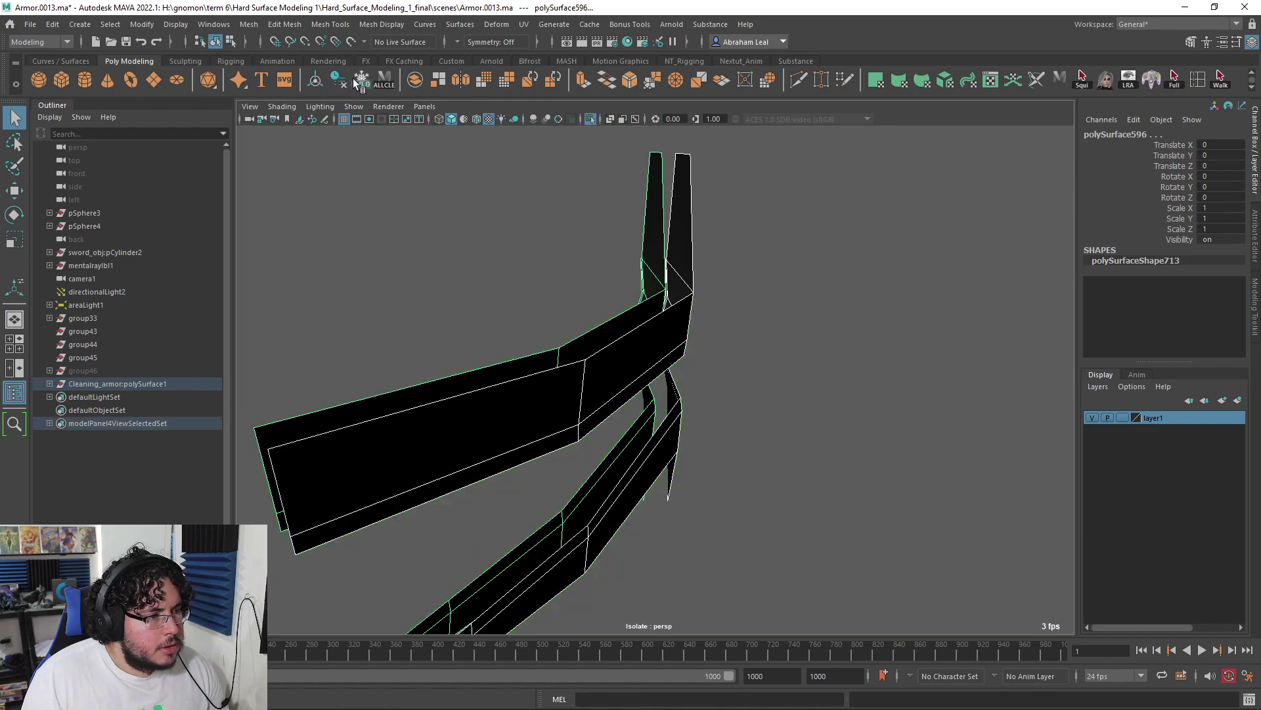
Step: Extrude polySurface597 slightly at the upper flap's side and delete the extra narrow faces there
{"action": "left_click_drag", "start_coordinate": [581, 212], "coordinate": [513, 236], "text": "alt"}
{"action": "left_click", "coordinate": [708, 358]}
{"action": "left_click_drag", "start_coordinate": [708, 357], "coordinate": [594, 361], "text": "alt"}
{"action": "left_click_drag", "start_coordinate": [682, 340], "coordinate": [709, 346], "text": "alt"}
{"action": "key", "text": "ctrl+e"}
{"action": "middle_click_drag", "start_coordinate": [704, 422], "coordinate": [705, 411], "text": "alt"}
{"action": "left_click_drag", "start_coordinate": [727, 359], "coordinate": [716, 360]}
{"action": "left_click", "coordinate": [717, 361]}
{"action": "right_click_drag", "start_coordinate": [681, 353], "coordinate": [689, 424], "text": "alt"}
{"action": "left_click", "coordinate": [695, 283]}
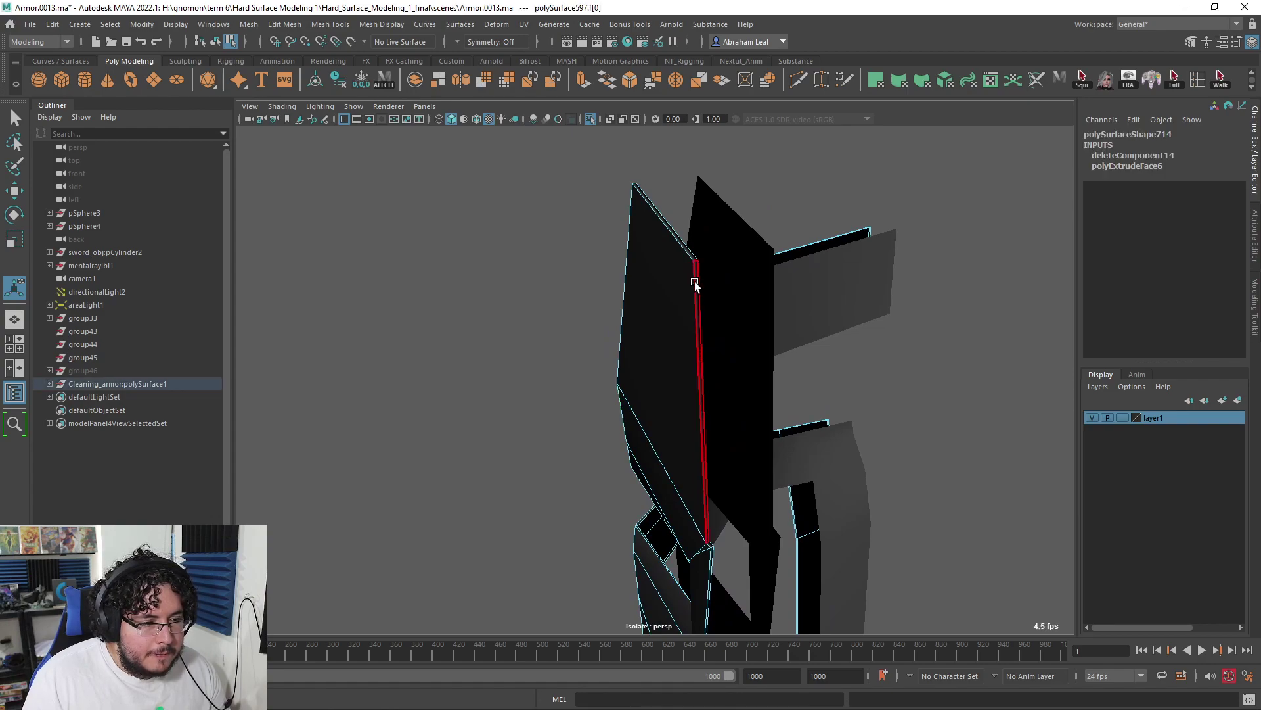
{"action": "key", "text": "Delete"}
Step: Adjust the height of the vertices at the eye opening's upper outer corner on polySurface597
{"action": "left_click_drag", "start_coordinate": [691, 257], "coordinate": [867, 368], "text": "alt"}
{"action": "middle_click_drag", "start_coordinate": [868, 368], "coordinate": [671, 335], "text": "alt"}
{"action": "left_click_drag", "start_coordinate": [670, 336], "coordinate": [734, 356], "text": "alt"}
{"action": "right_click_drag", "start_coordinate": [735, 356], "coordinate": [672, 348]}
{"action": "left_click", "coordinate": [677, 381]}
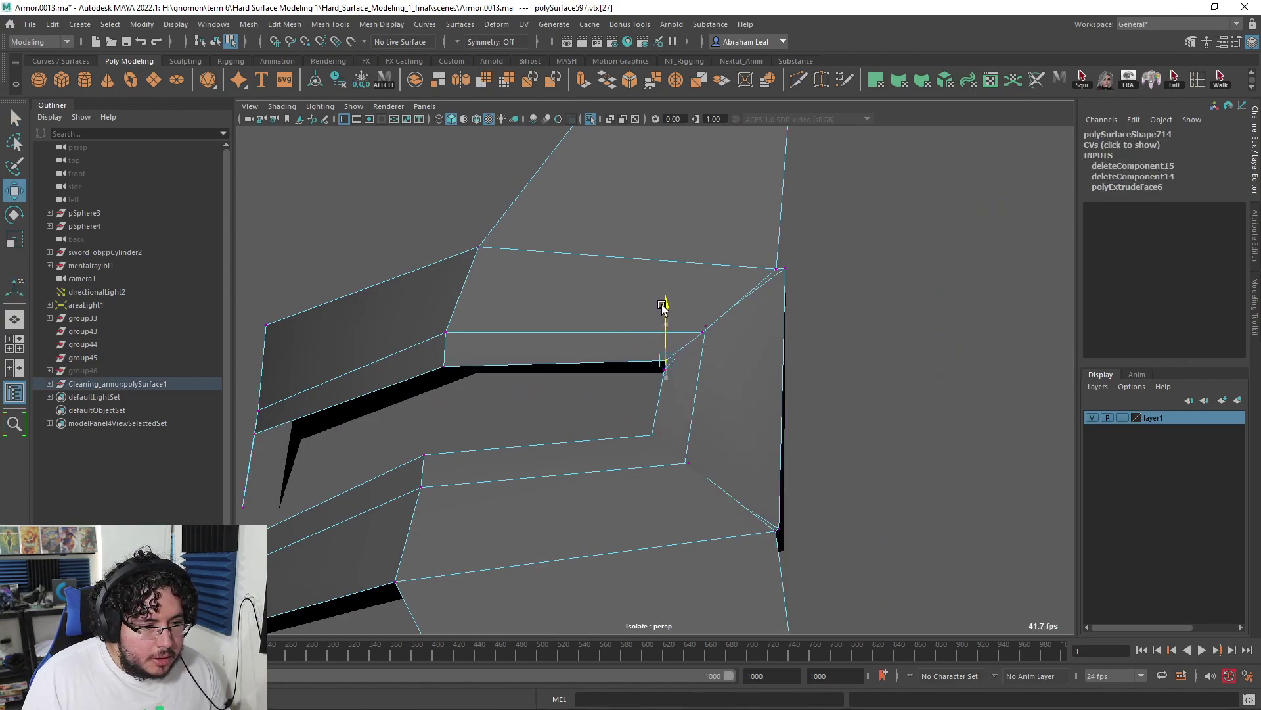
{"action": "middle_click_drag", "start_coordinate": [714, 338], "coordinate": [682, 368], "text": "alt"}
{"action": "right_click_drag", "start_coordinate": [682, 367], "coordinate": [738, 472], "text": "alt"}
{"action": "left_click", "coordinate": [678, 354]}
{"action": "left_click_drag", "start_coordinate": [671, 295], "coordinate": [670, 287]}
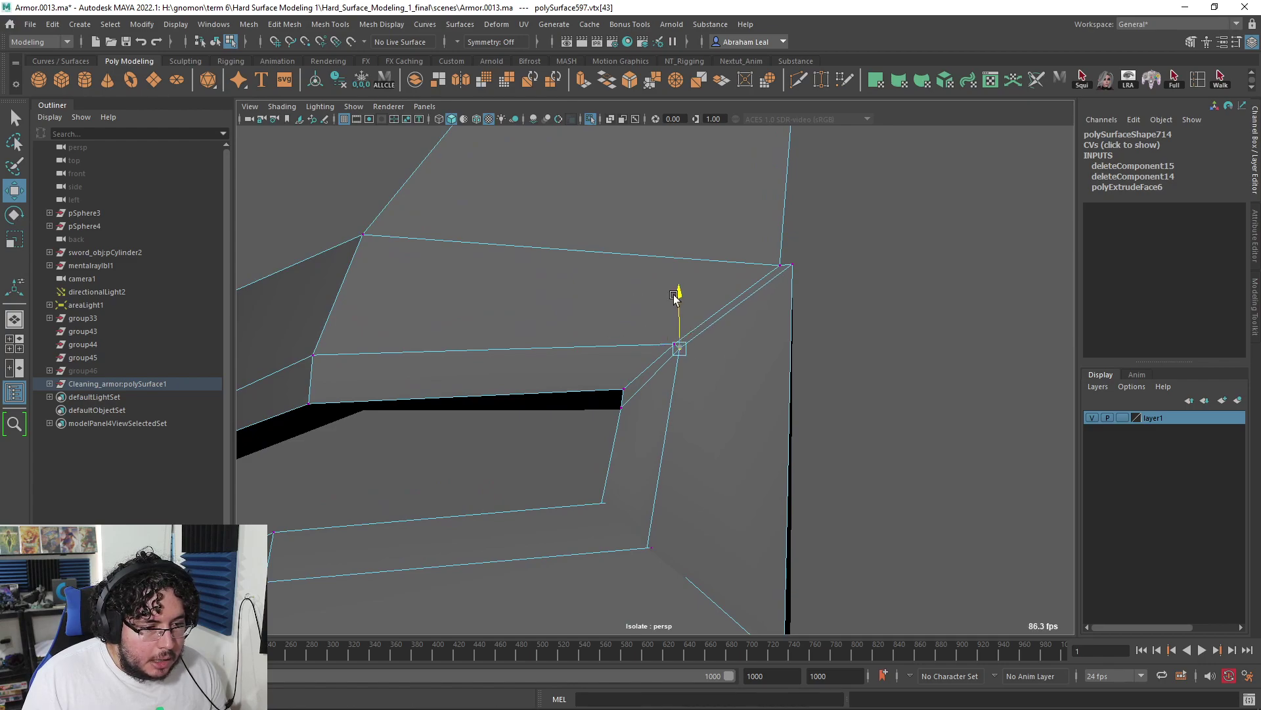
{"action": "left_click_drag", "start_coordinate": [674, 296], "coordinate": [674, 298]}
Step: Adjust the vertices at the eye opening's lower outer corner, working in wireframe display
{"action": "left_click", "coordinate": [904, 496]}
{"action": "left_click_drag", "start_coordinate": [904, 495], "coordinate": [905, 531], "text": "alt"}
{"action": "middle_click_drag", "start_coordinate": [905, 531], "coordinate": [867, 302], "text": "alt"}
{"action": "right_click_drag", "start_coordinate": [868, 302], "coordinate": [858, 401], "text": "alt"}
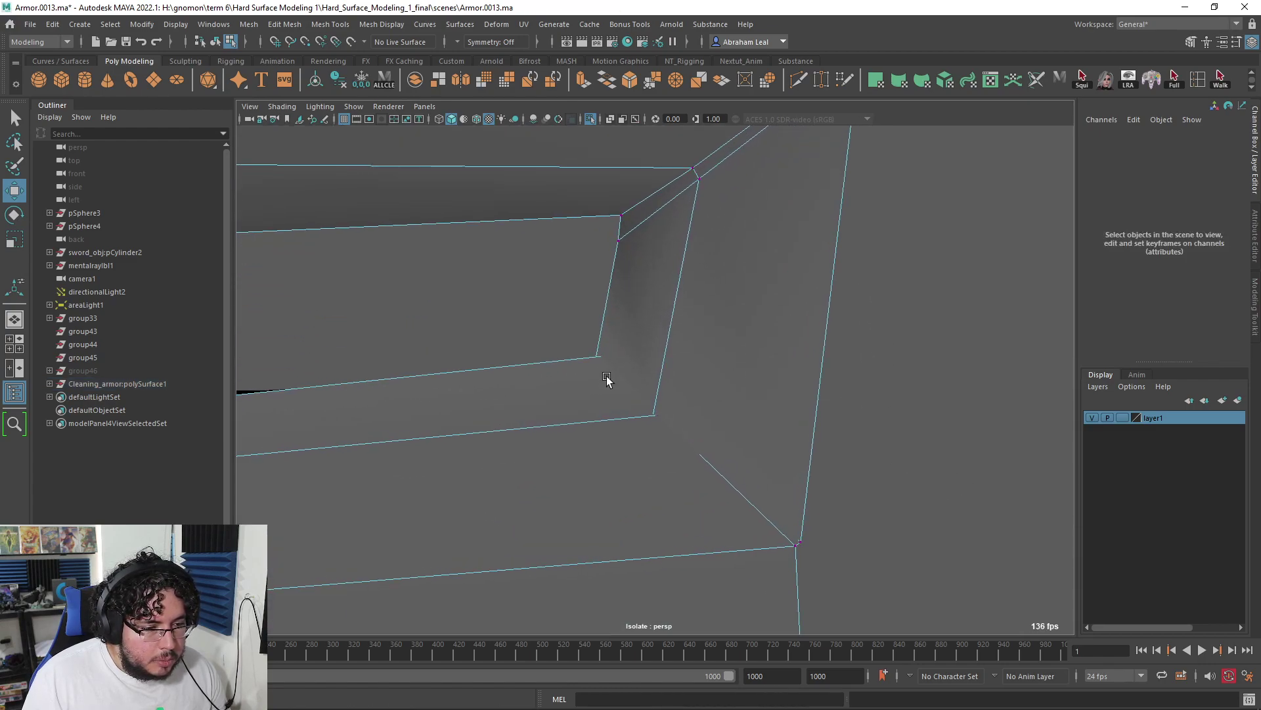
{"action": "key", "text": "4"}
{"action": "left_click", "coordinate": [615, 351]}
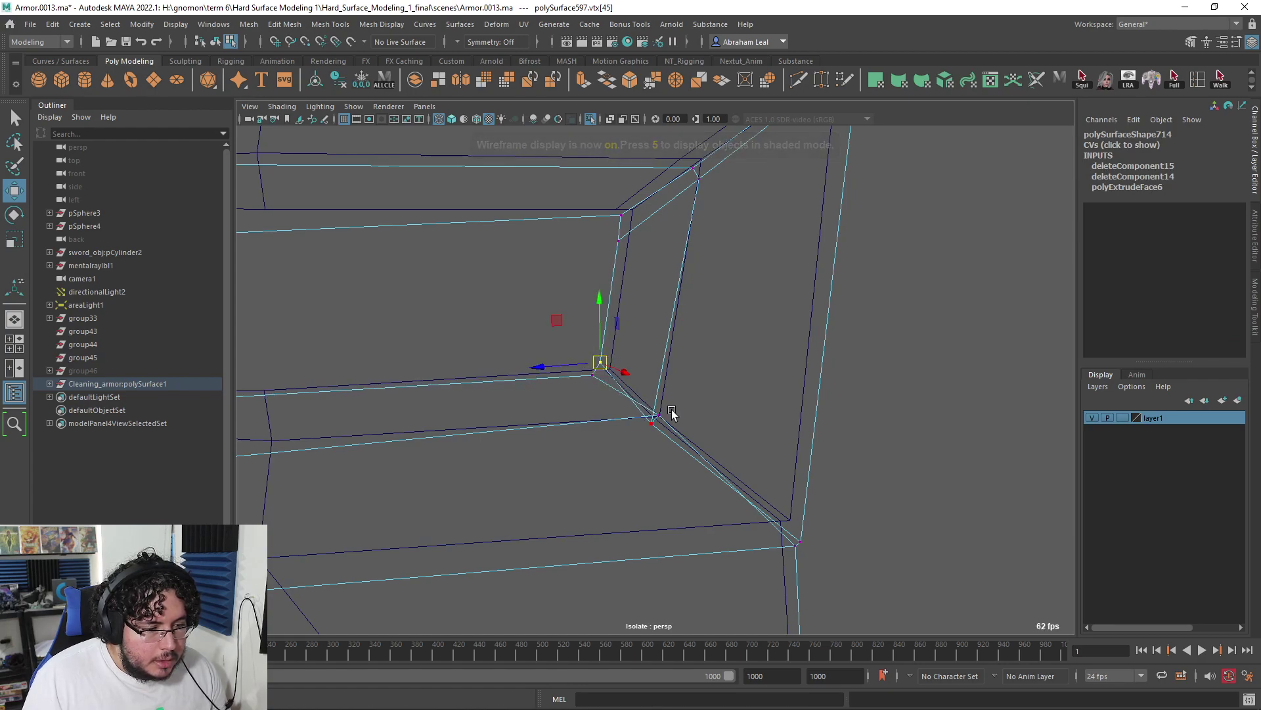
{"action": "left_click_drag", "start_coordinate": [655, 424], "coordinate": [660, 417]}
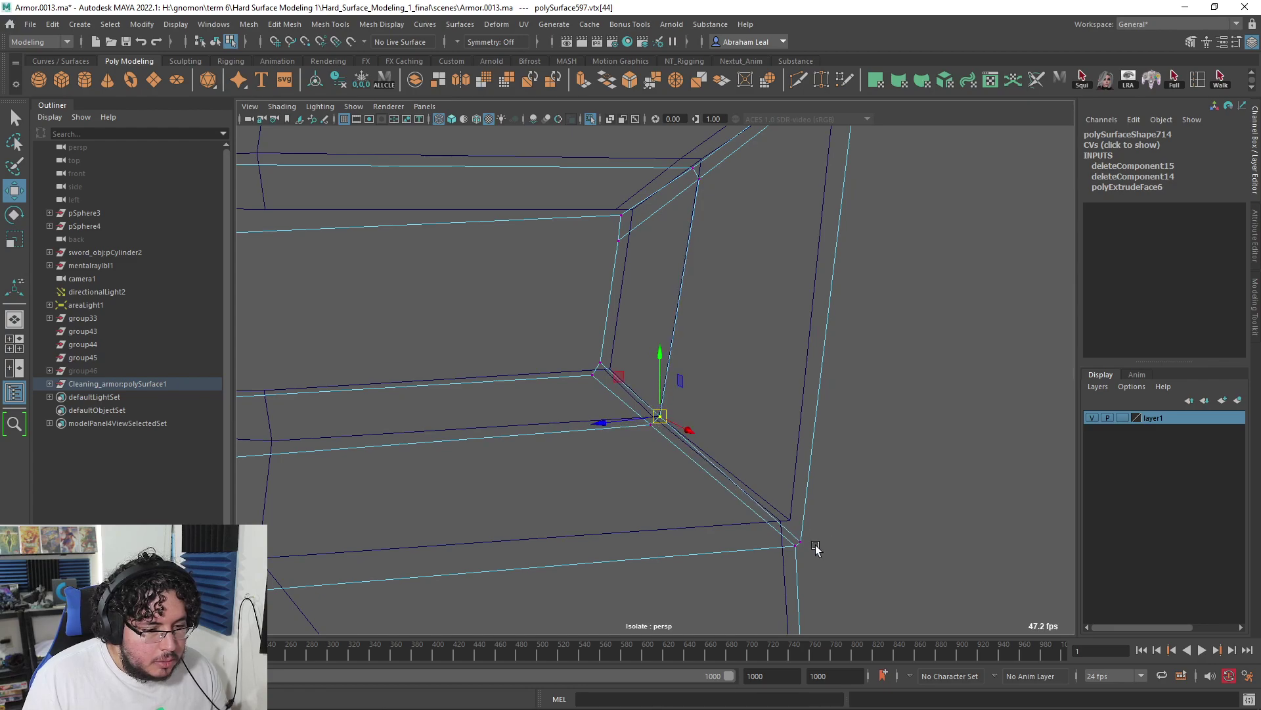
{"action": "right_click_drag", "start_coordinate": [740, 337], "coordinate": [877, 305]}
Step: Return to textured shading, select both frame shells and combine them into one mesh
{"action": "key", "text": "6"}
{"action": "scroll", "coordinate": [916, 337], "scroll_direction": "down", "scroll_amount": 5}
{"action": "left_click_drag", "start_coordinate": [915, 338], "coordinate": [558, 274], "text": "alt"}
{"action": "left_click", "coordinate": [643, 249], "text": "shift"}
{"action": "left_click_drag", "start_coordinate": [644, 249], "coordinate": [648, 302], "text": "alt"}
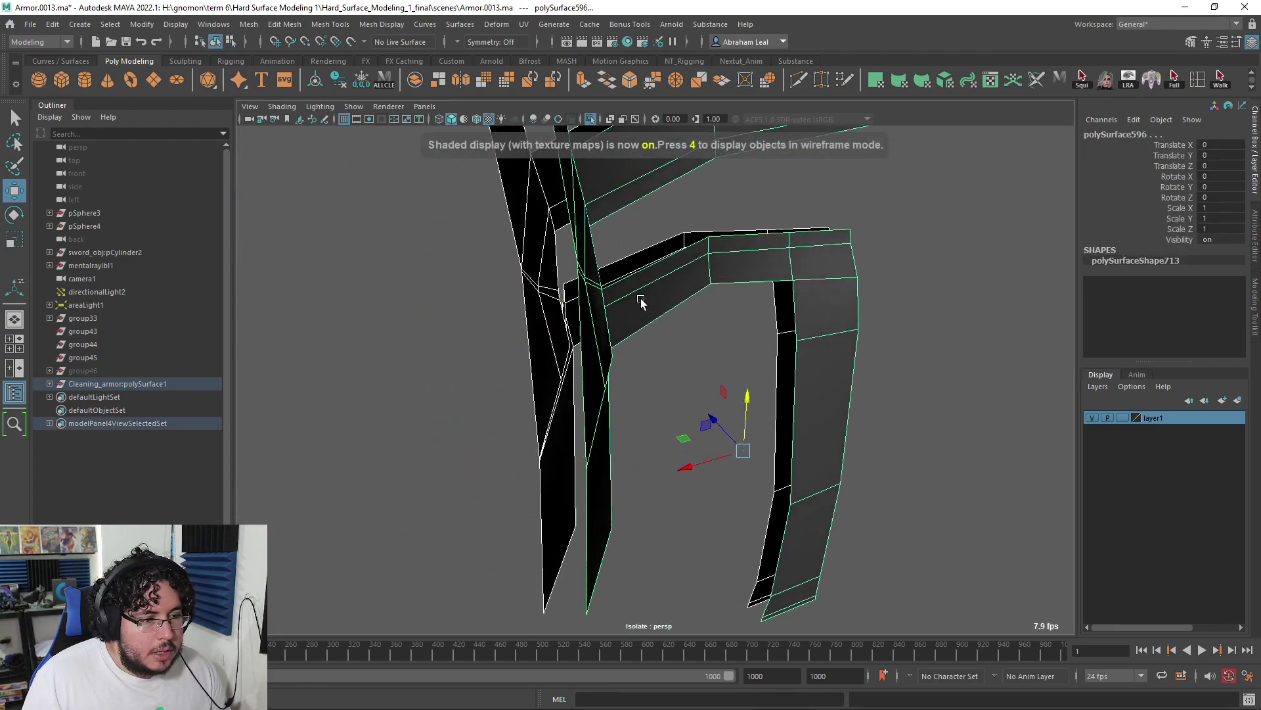
{"action": "key", "text": "ctrl+1"}
{"action": "key", "text": "ctrl+1"}
{"action": "left_click", "coordinate": [422, 78]}
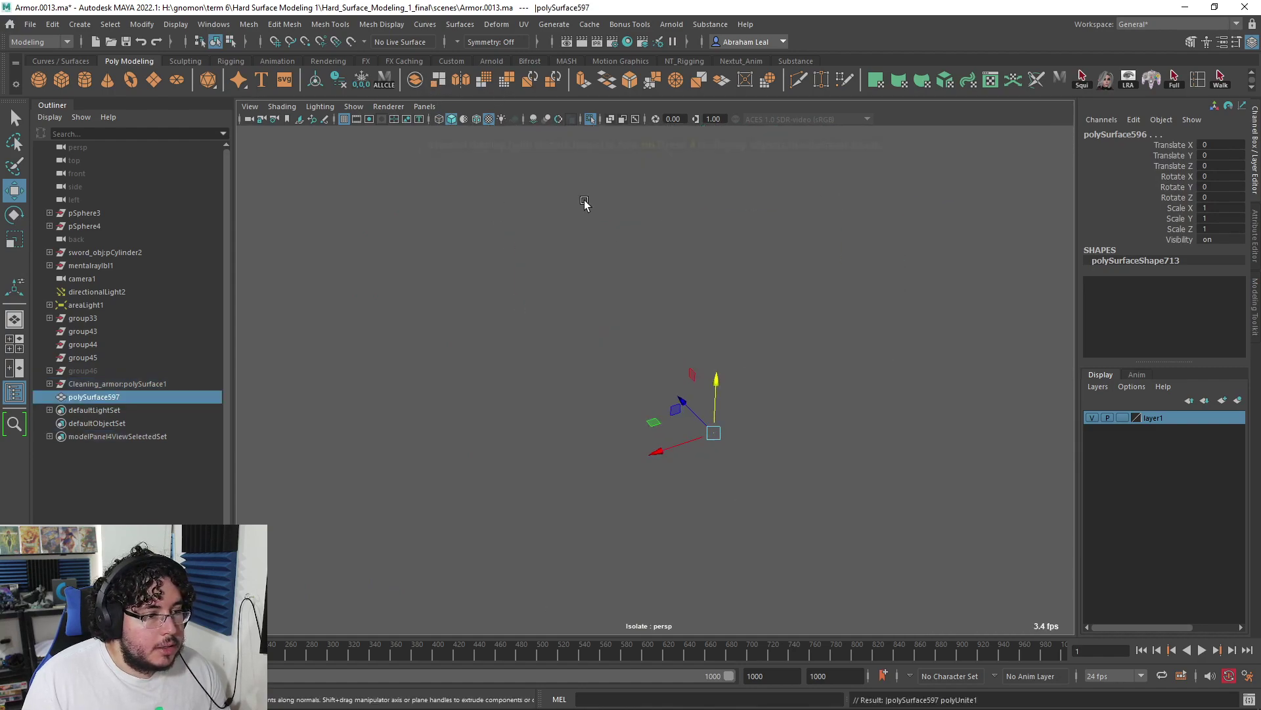
Step: Bridge the border edges between the two shells of the combined frame mesh
{"action": "middle_click_drag", "start_coordinate": [617, 296], "coordinate": [639, 412], "text": "alt"}
{"action": "left_click_drag", "start_coordinate": [678, 271], "coordinate": [646, 294], "text": "alt"}
{"action": "right_click_drag", "start_coordinate": [647, 297], "coordinate": [652, 251]}
{"action": "left_click", "coordinate": [698, 266]}
{"action": "left_click", "coordinate": [605, 82]}
Step: Adjust the height of the vertex at the eye opening's inner upper corner on the bridged frame mesh
{"action": "left_click_drag", "start_coordinate": [780, 286], "coordinate": [581, 353], "text": "alt"}
{"action": "right_click_drag", "start_coordinate": [612, 335], "coordinate": [552, 334]}
{"action": "left_click", "coordinate": [591, 342]}
{"action": "key", "text": "w"}
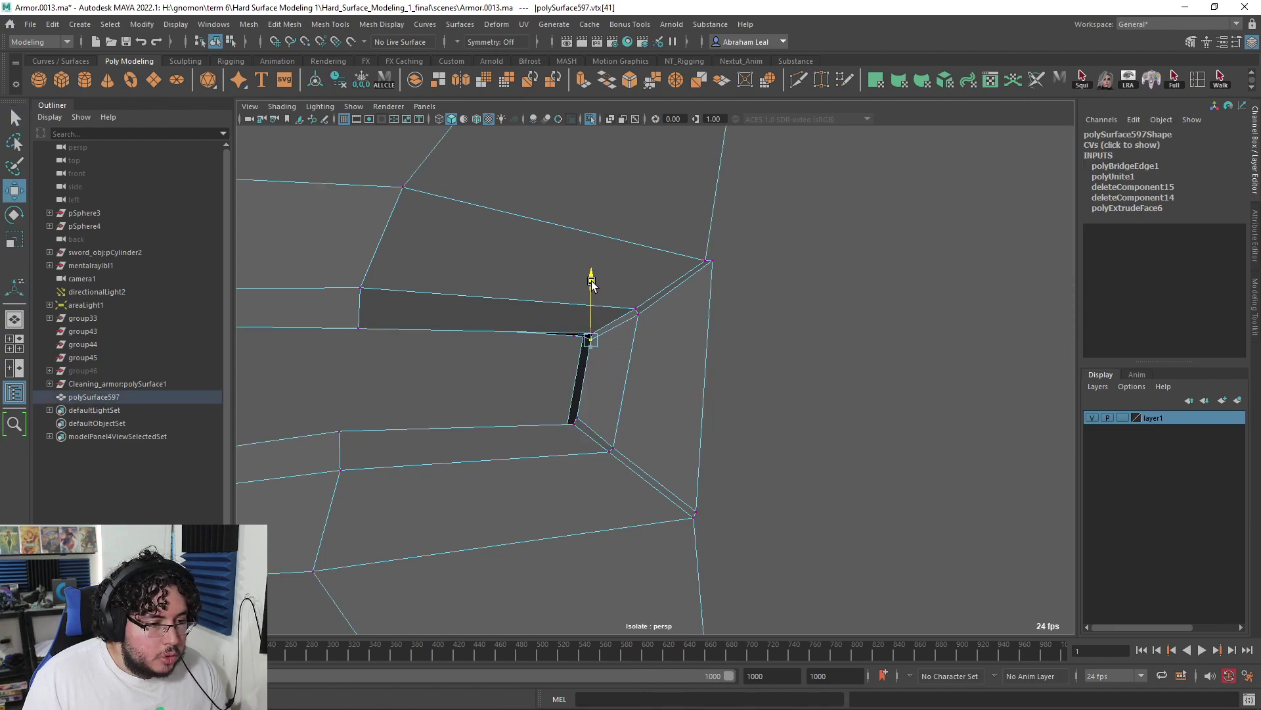
{"action": "right_click_drag", "start_coordinate": [687, 328], "coordinate": [603, 296], "text": "alt"}
Step: Try mirroring the frame half across the world X axis with merged borders and a 0.001 merge threshold
{"action": "right_click_drag", "start_coordinate": [603, 296], "coordinate": [686, 258]}
{"action": "middle_click_drag", "start_coordinate": [447, 333], "coordinate": [620, 250], "text": "alt"}
{"action": "right_click_drag", "start_coordinate": [619, 248], "coordinate": [608, 397], "text": "shift"}
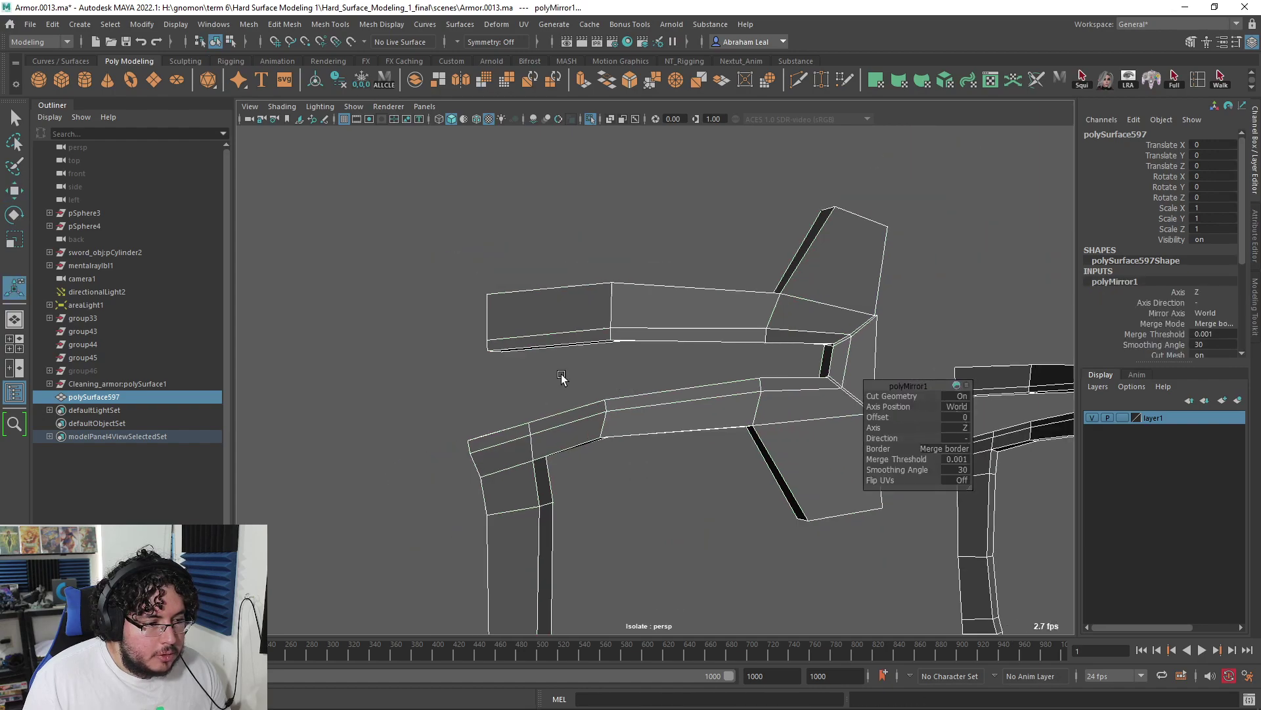
{"action": "left_click", "coordinate": [965, 427]}
{"action": "left_click", "coordinate": [992, 434]}
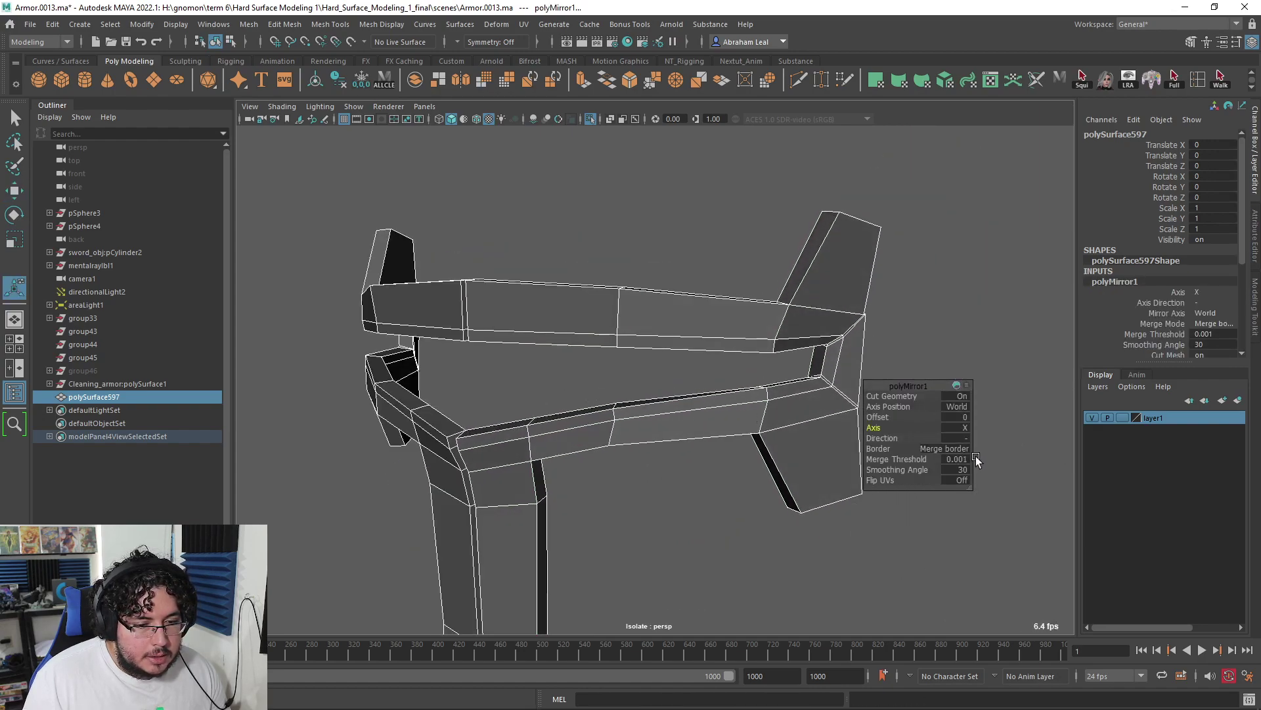
Step: Inspect the centre seam of the mirrored frame and select the interior faces along it
{"action": "left_click", "coordinate": [586, 170]}
{"action": "left_click_drag", "start_coordinate": [454, 349], "coordinate": [508, 352], "text": "alt"}
{"action": "left_click", "coordinate": [484, 298]}
{"action": "middle_click_drag", "start_coordinate": [485, 298], "coordinate": [639, 273], "text": "alt"}
{"action": "left_click_drag", "start_coordinate": [639, 273], "coordinate": [696, 261], "text": "alt"}
{"action": "key", "text": "ctrl+z"}
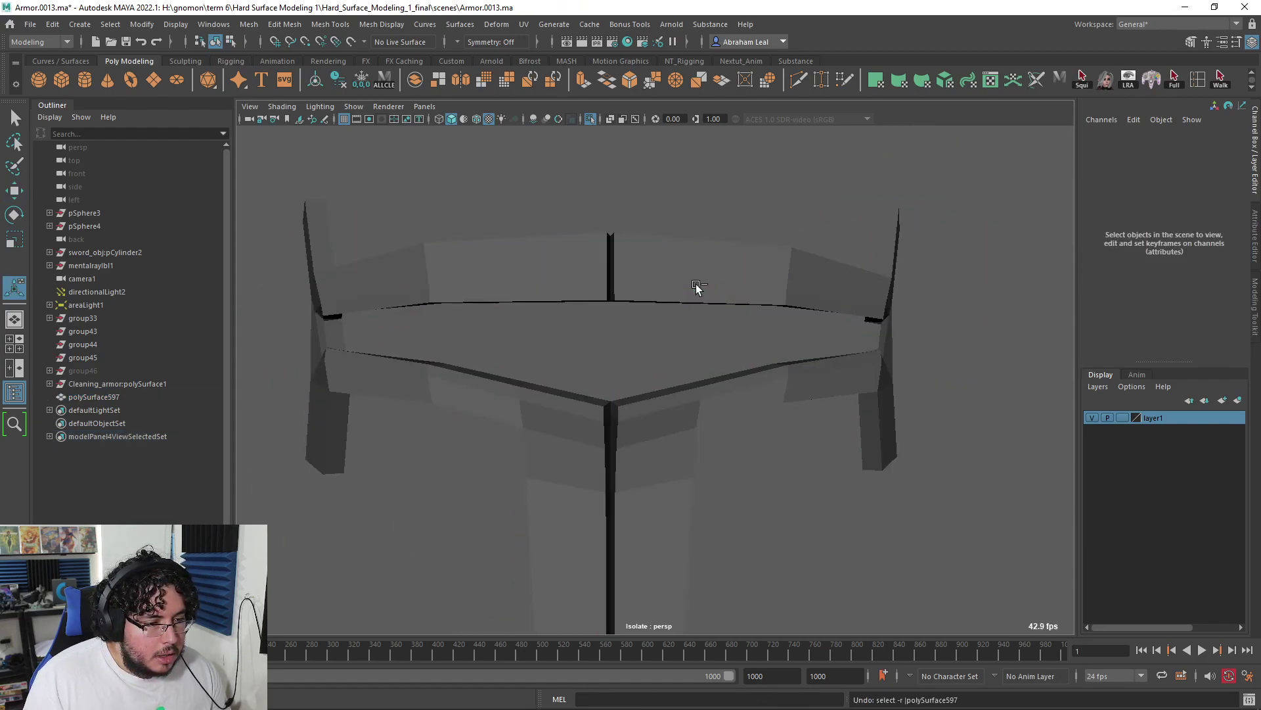
{"action": "left_click_drag", "start_coordinate": [681, 392], "coordinate": [617, 353], "text": "alt"}
{"action": "scroll", "coordinate": [617, 353], "scroll_direction": "up", "scroll_amount": 5}
{"action": "left_click", "coordinate": [593, 283]}
{"action": "right_click_drag", "start_coordinate": [557, 207], "coordinate": [558, 243]}
{"action": "key", "text": "q"}
{"action": "left_click", "coordinate": [537, 235]}
{"action": "left_click_drag", "start_coordinate": [580, 402], "coordinate": [608, 171], "text": "alt"}
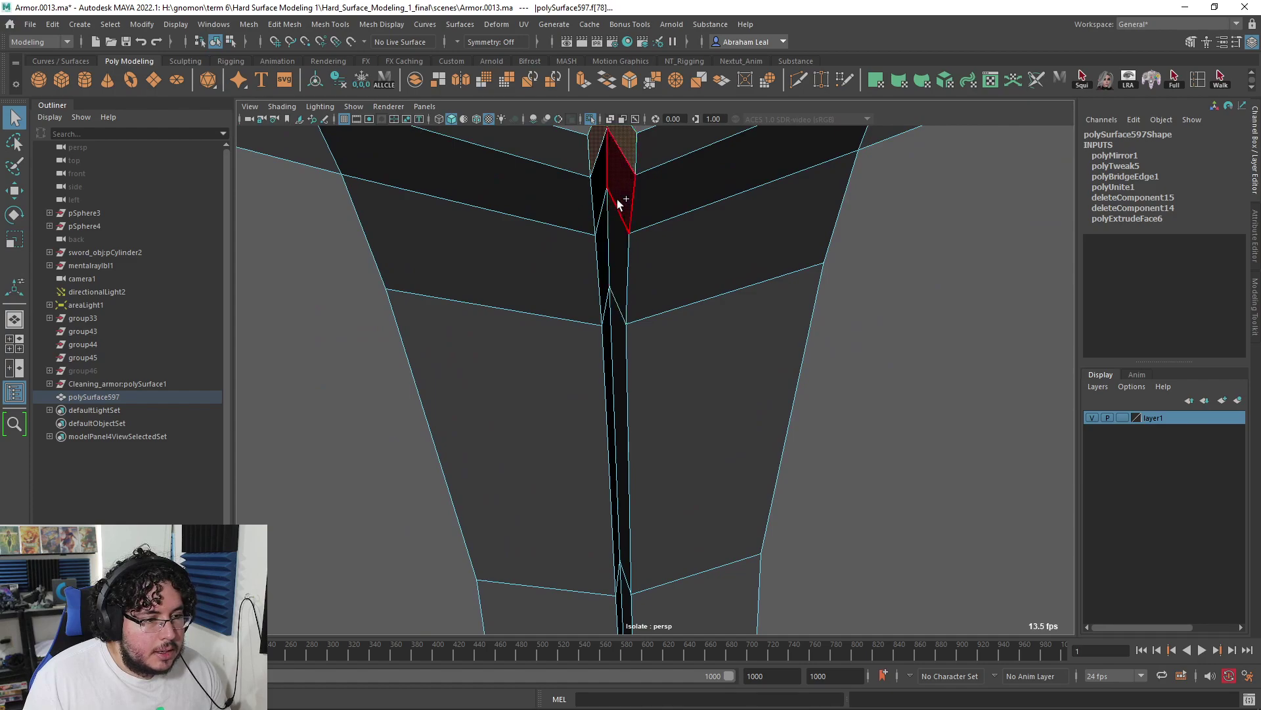
Step: Undo the seam face selections and the X-axis mirror
{"action": "scroll", "coordinate": [609, 320], "scroll_direction": "down", "scroll_amount": 6}
{"action": "key", "text": "ctrl+z"}
{"action": "key", "text": "ctrl+z"}
{"action": "key", "text": "ctrl+z"}
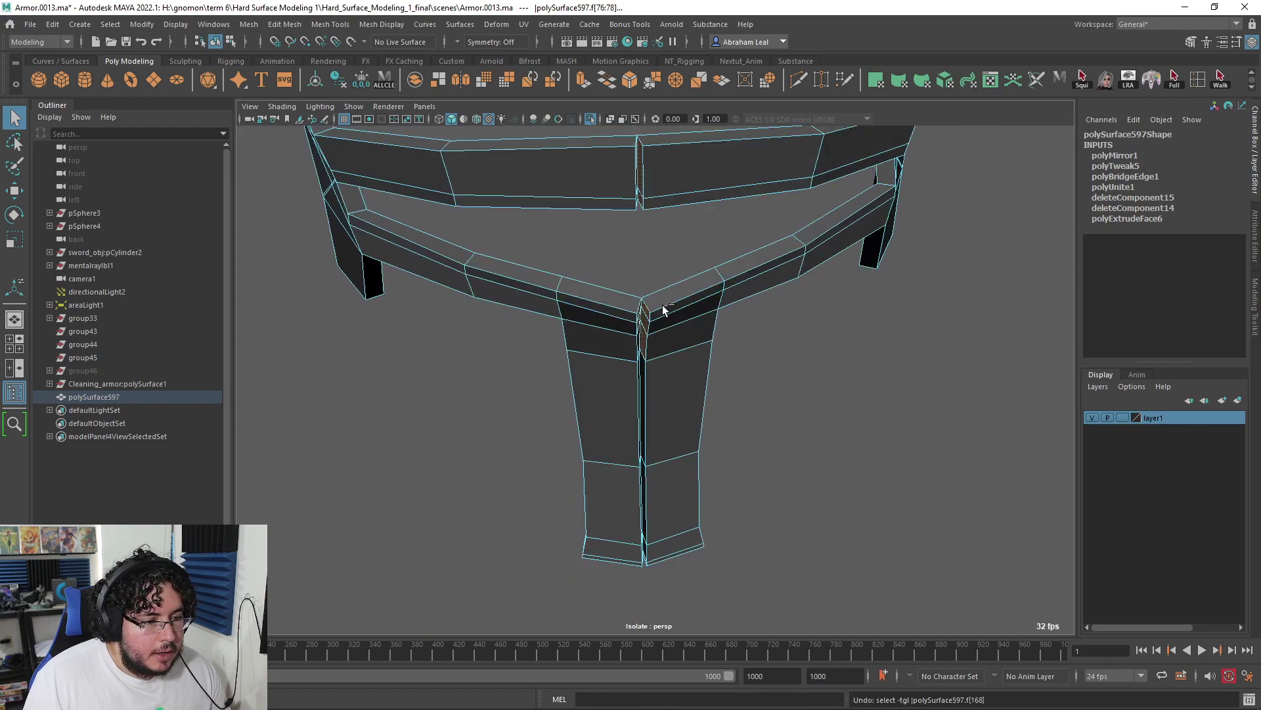
{"action": "key", "text": "ctrl+z"}
{"action": "key", "text": "ctrl+z"}
{"action": "key", "text": "ctrl+z"}
{"action": "key", "text": "ctrl+z"}
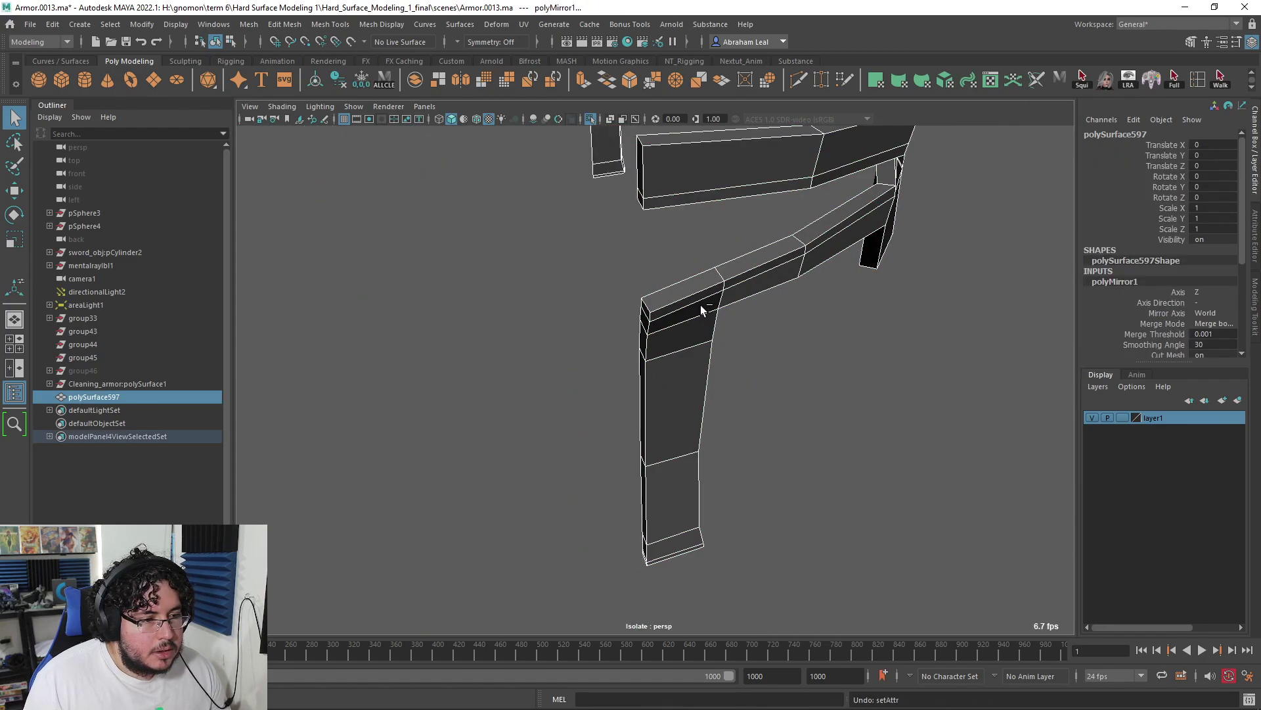
Step: Working in the front view, delete the faces that close the frame half along its centre border
{"action": "key", "text": "space"}
{"action": "left_click_drag", "start_coordinate": [674, 267], "coordinate": [674, 289]}
{"action": "right_click_drag", "start_coordinate": [665, 333], "coordinate": [665, 368]}
{"action": "left_click_drag", "start_coordinate": [605, 278], "coordinate": [652, 514]}
{"action": "scroll", "coordinate": [672, 469], "scroll_direction": "up", "scroll_amount": 3}
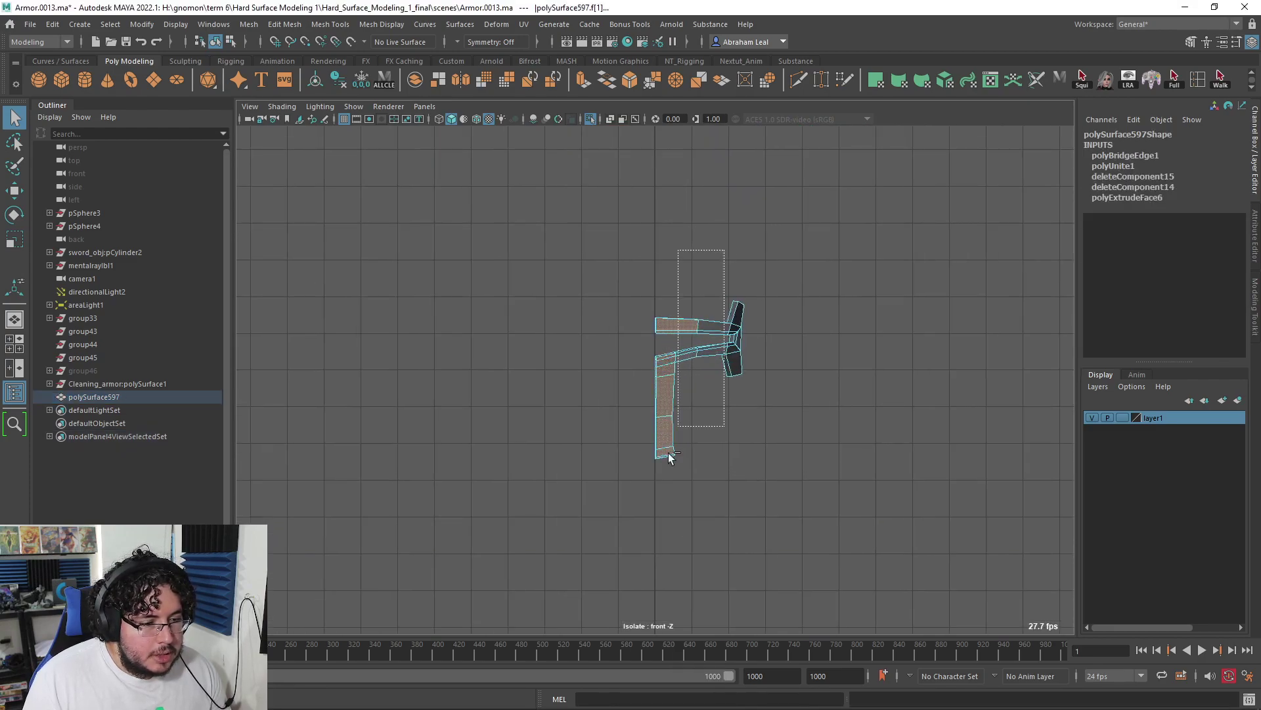
{"action": "key", "text": "Delete"}
Step: Select all vertices along the frame's centre border and snap them in X to the grid's centre line
{"action": "scroll", "coordinate": [672, 369], "scroll_direction": "up", "scroll_amount": 4}
{"action": "right_click_drag", "start_coordinate": [684, 271], "coordinate": [603, 229]}
{"action": "left_click_drag", "start_coordinate": [583, 227], "coordinate": [654, 622]}
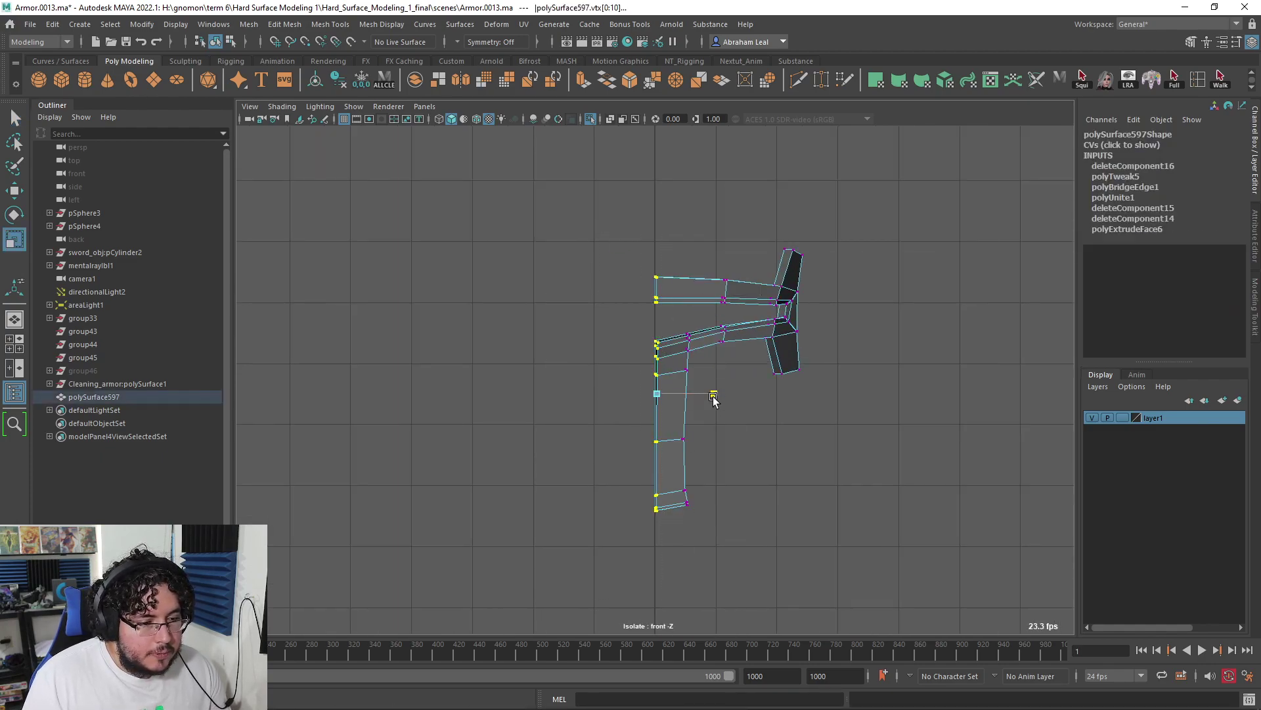
{"action": "scroll", "coordinate": [710, 403], "scroll_direction": "up", "scroll_amount": 4}
{"action": "key", "text": "w"}
{"action": "key", "text": "x"}
{"action": "left_click_drag", "start_coordinate": [716, 406], "coordinate": [674, 406]}
Step: Mirror the frame half across the world X axis with merged borders and a merge threshold of 0.001
{"action": "right_click_drag", "start_coordinate": [729, 262], "coordinate": [850, 178]}
{"action": "left_click", "coordinate": [769, 226]}
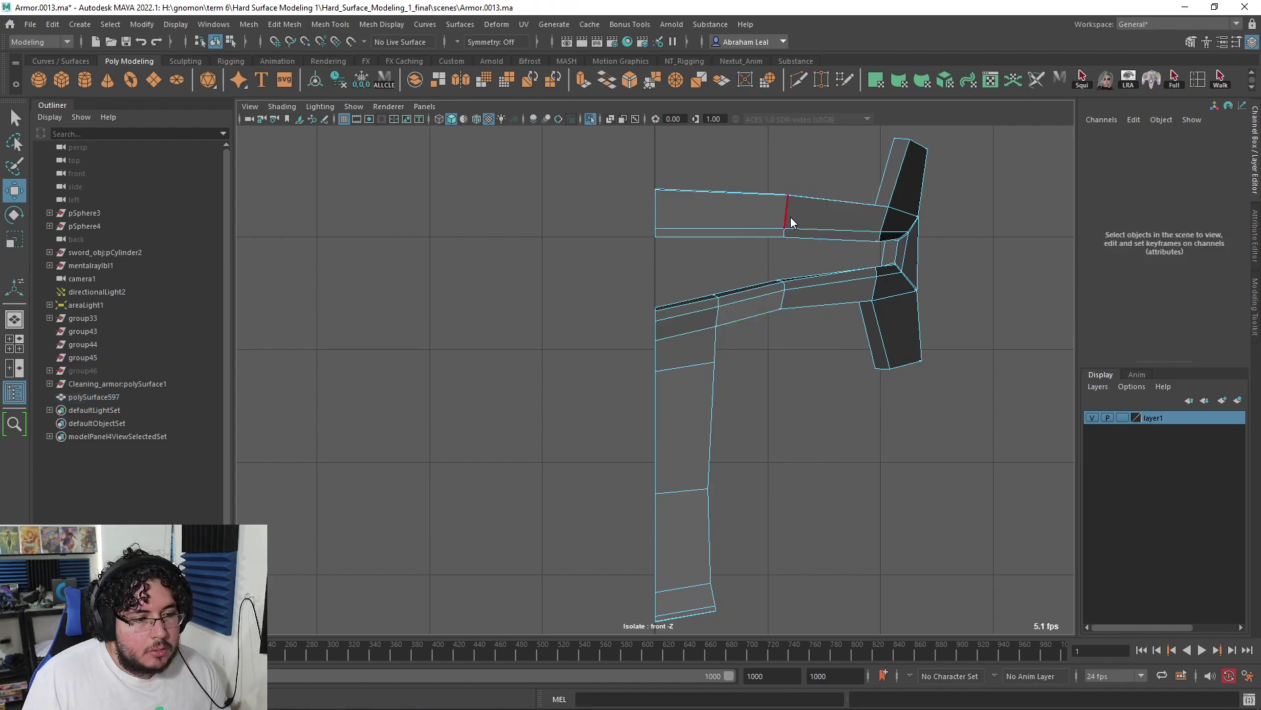
{"action": "right_click", "coordinate": [834, 216], "text": "shift"}
{"action": "left_click", "coordinate": [854, 366]}
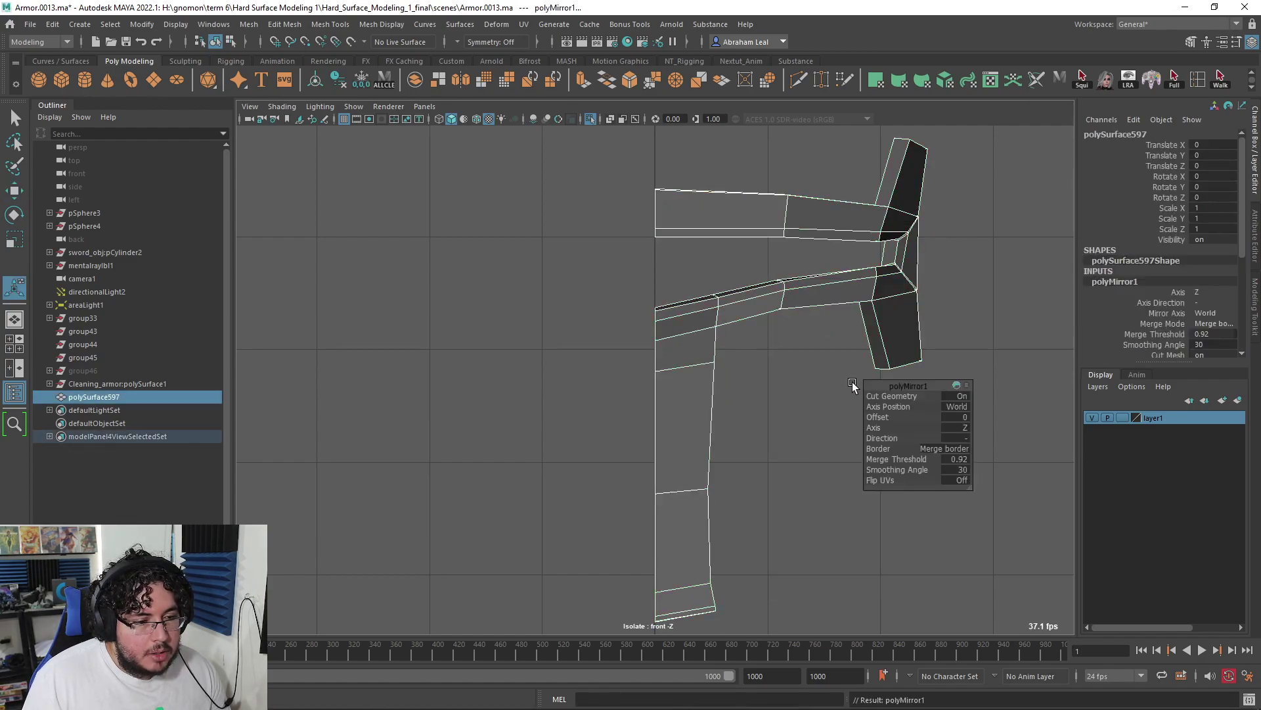
{"action": "left_click", "coordinate": [986, 443]}
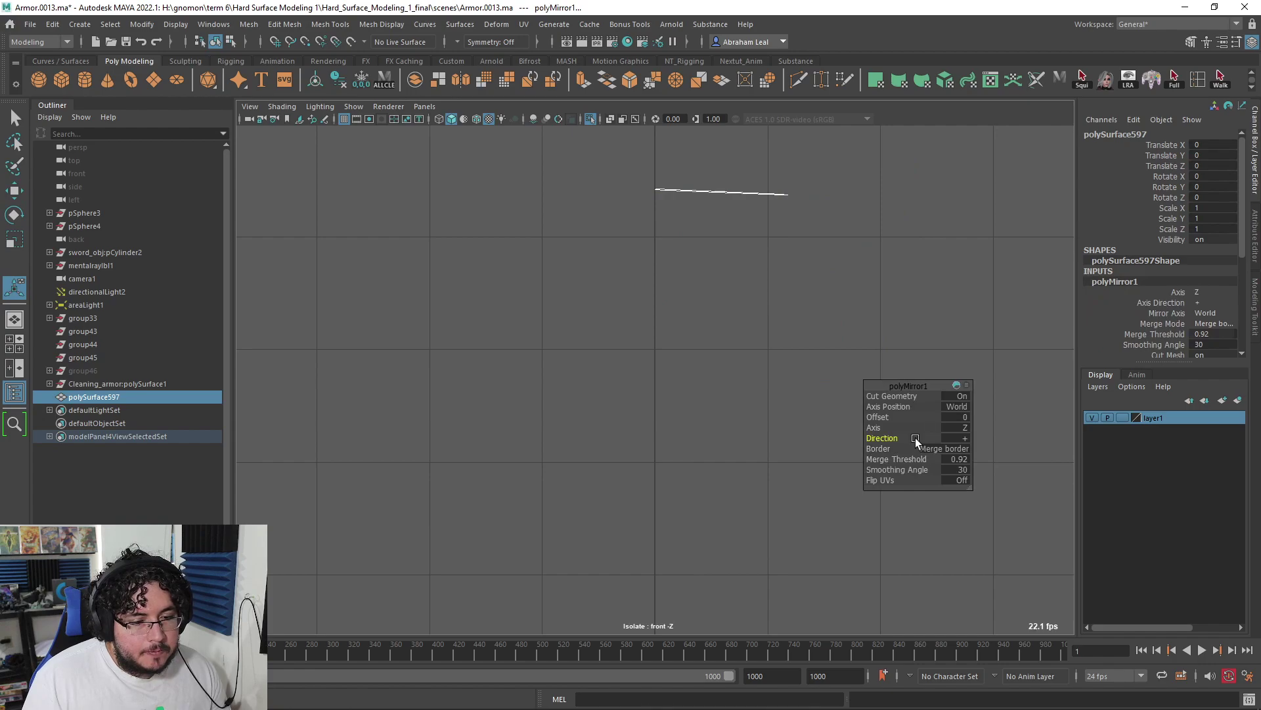
{"action": "left_click", "coordinate": [983, 437]}
{"action": "left_click", "coordinate": [963, 438]}
{"action": "left_click", "coordinate": [986, 459]}
{"action": "left_click", "coordinate": [964, 460]}
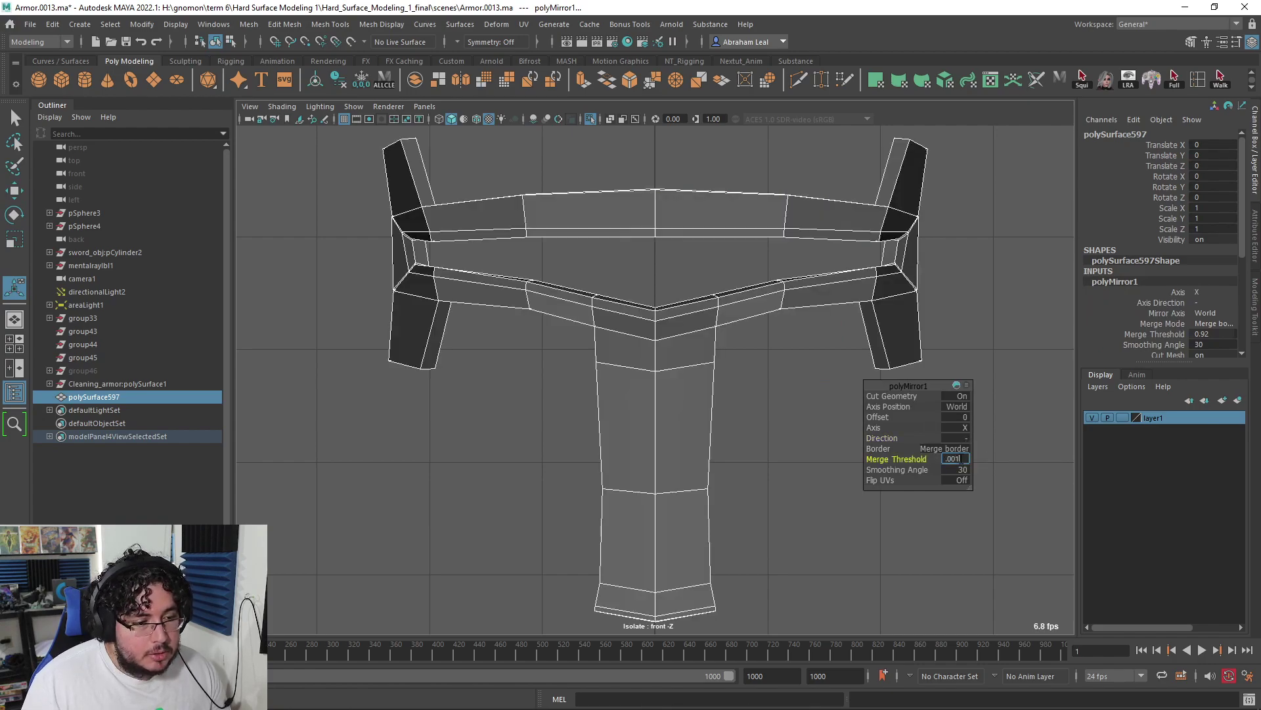
{"action": "left_click", "coordinate": [762, 338]}
Step: Return to the perspective view and examine the mirrored frame, including in smooth preview
{"action": "key", "text": "space"}
{"action": "key", "text": "space"}
{"action": "left_click_drag", "start_coordinate": [755, 333], "coordinate": [750, 253], "text": "alt"}
{"action": "left_click_drag", "start_coordinate": [750, 253], "coordinate": [723, 290], "text": "alt"}
{"action": "left_click", "coordinate": [634, 278]}
{"action": "scroll", "coordinate": [634, 279], "scroll_direction": "up", "scroll_amount": 4}
{"action": "left_click_drag", "start_coordinate": [634, 279], "coordinate": [811, 66], "text": "alt"}
{"action": "key", "text": "3"}
{"action": "key", "text": "1"}
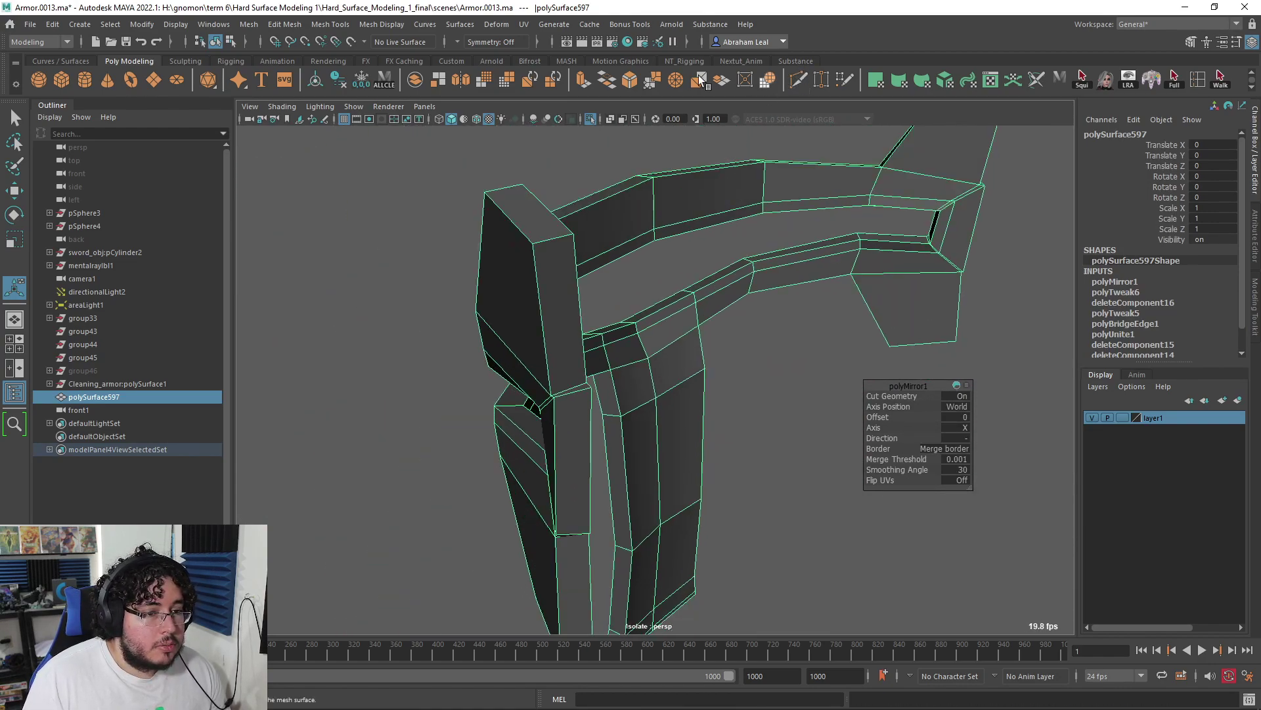
Step: Set symmetry to World X and insert a support edge loop along the frame's rim with Multi-Cut
{"action": "left_click", "coordinate": [747, 83]}
{"action": "left_click", "coordinate": [466, 41]}
{"action": "left_click", "coordinate": [489, 97]}
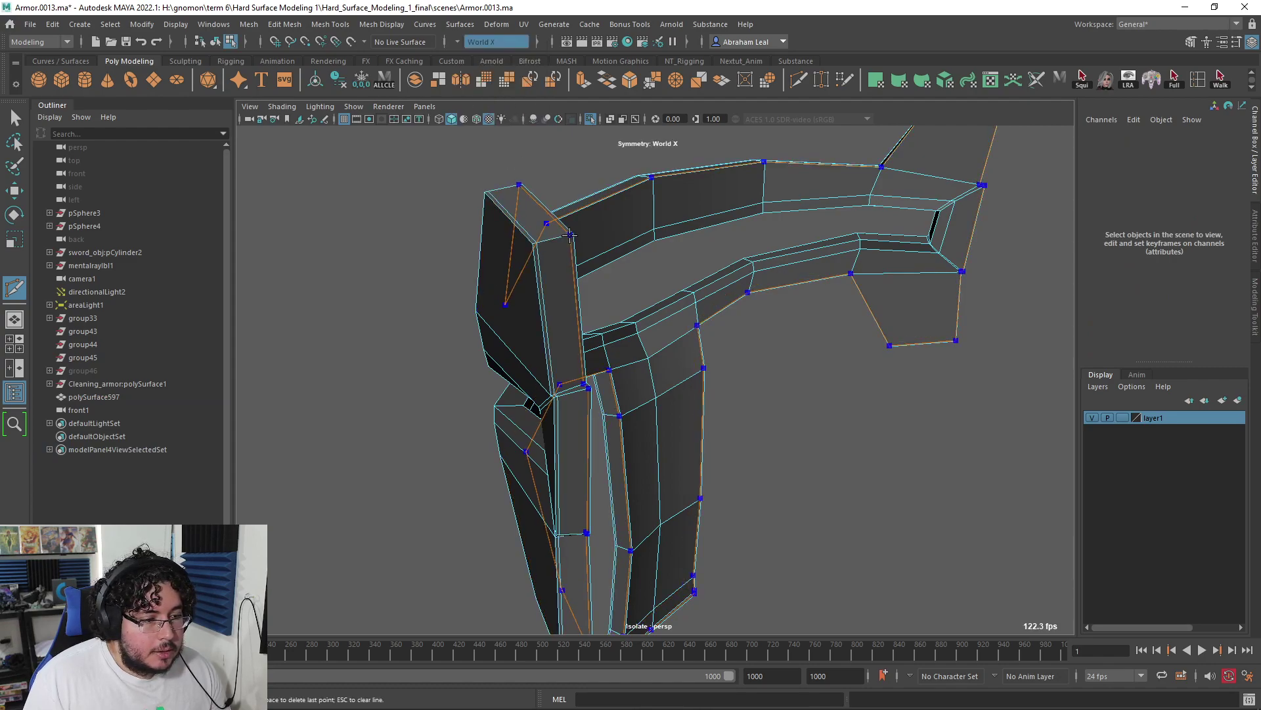
{"action": "left_click_drag", "start_coordinate": [565, 262], "coordinate": [759, 362], "text": "alt"}
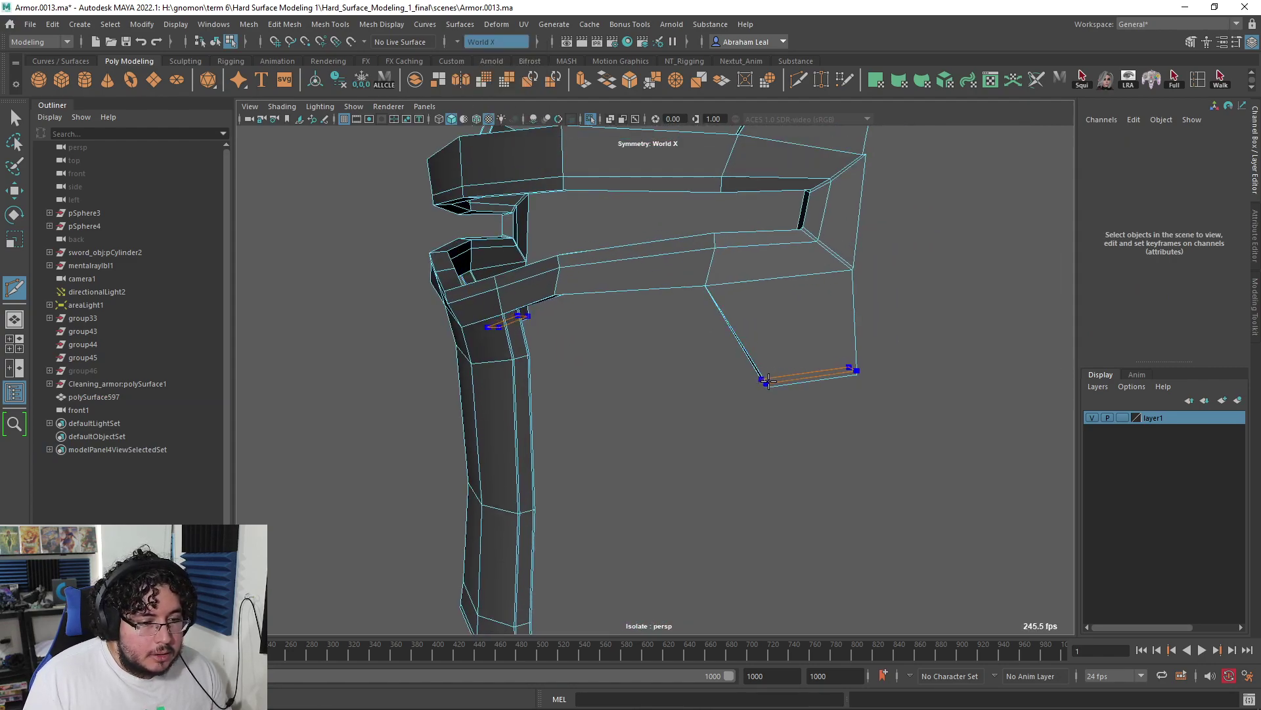
Step: Insert support edge loops across the ends of the frame's side flaps
{"action": "left_click_drag", "start_coordinate": [583, 387], "coordinate": [704, 368], "text": "alt"}
{"action": "left_click_drag", "start_coordinate": [557, 361], "coordinate": [608, 387], "text": "alt"}
{"action": "middle_click_drag", "start_coordinate": [651, 414], "coordinate": [663, 197], "text": "alt"}
{"action": "middle_click_drag", "start_coordinate": [640, 266], "coordinate": [633, 454], "text": "alt"}
{"action": "scroll", "coordinate": [634, 442], "scroll_direction": "down", "scroll_amount": 1}
{"action": "scroll", "coordinate": [635, 434], "scroll_direction": "down", "scroll_amount": 1}
{"action": "middle_click_drag", "start_coordinate": [638, 358], "coordinate": [639, 427], "text": "alt"}
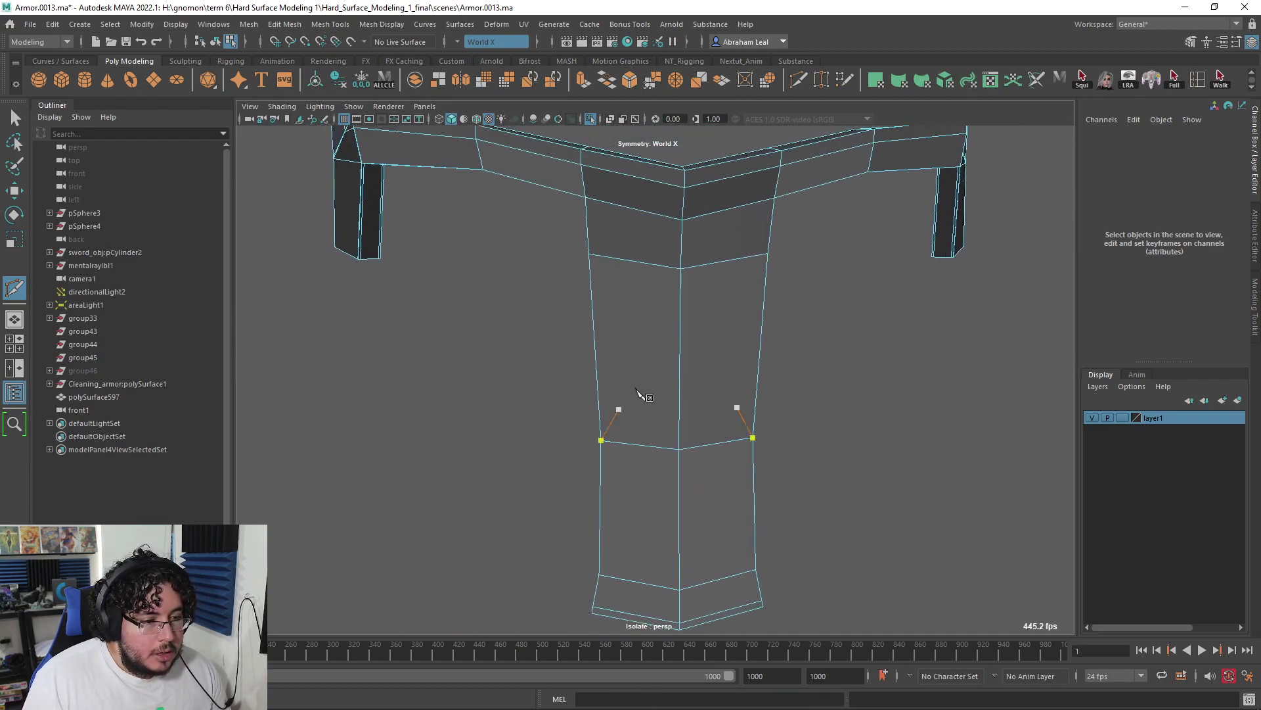
{"action": "scroll", "coordinate": [639, 428], "scroll_direction": "down", "scroll_amount": 1}
{"action": "left_click_drag", "start_coordinate": [675, 217], "coordinate": [792, 360], "text": "alt"}
Step: Insert support edge loops beside the junctions where the eye-opening bands meet the side flaps
{"action": "left_click", "coordinate": [680, 335]}
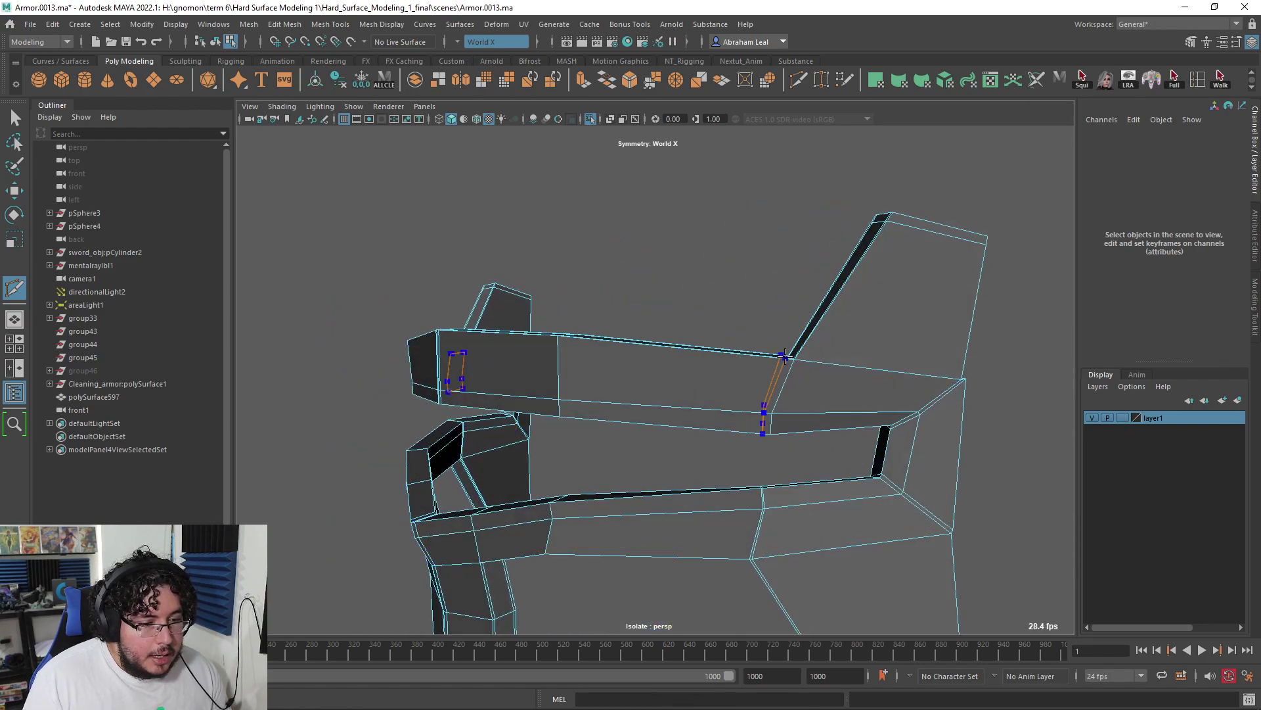
{"action": "middle_click_drag", "start_coordinate": [817, 420], "coordinate": [800, 374], "text": "alt"}
{"action": "right_click_drag", "start_coordinate": [800, 375], "coordinate": [848, 368], "text": "alt"}
{"action": "left_click", "coordinate": [795, 287]}
{"action": "left_click_drag", "start_coordinate": [795, 287], "coordinate": [753, 380], "text": "alt"}
{"action": "left_click", "coordinate": [750, 369], "text": "ctrl"}
Step: Examine the supported frame in smooth preview, and return to the unsmoothed mesh
{"action": "key", "text": "3"}
{"action": "key", "text": "q"}
{"action": "right_click_drag", "start_coordinate": [787, 320], "coordinate": [913, 266]}
{"action": "left_click", "coordinate": [913, 266]}
{"action": "scroll", "coordinate": [913, 267], "scroll_direction": "down", "scroll_amount": 3}
{"action": "left_click_drag", "start_coordinate": [914, 267], "coordinate": [882, 377], "text": "alt"}
{"action": "left_click", "coordinate": [826, 355]}
{"action": "key", "text": "1"}
{"action": "left_click_drag", "start_coordinate": [797, 402], "coordinate": [725, 434], "text": "alt"}
{"action": "left_click_drag", "start_coordinate": [656, 402], "coordinate": [703, 380], "text": "alt"}
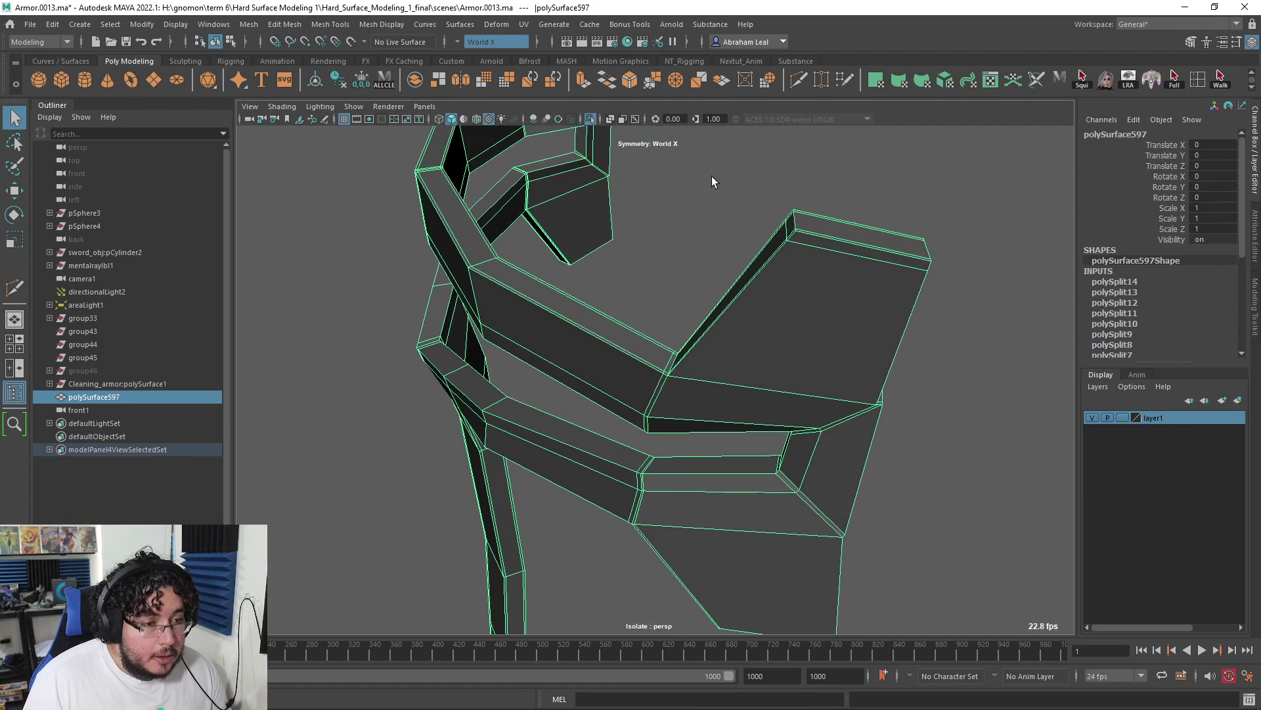
Step: Insert a support edge loop along the upper flap's front edge and check it in smooth preview
{"action": "left_click", "coordinate": [807, 247], "text": "ctrl"}
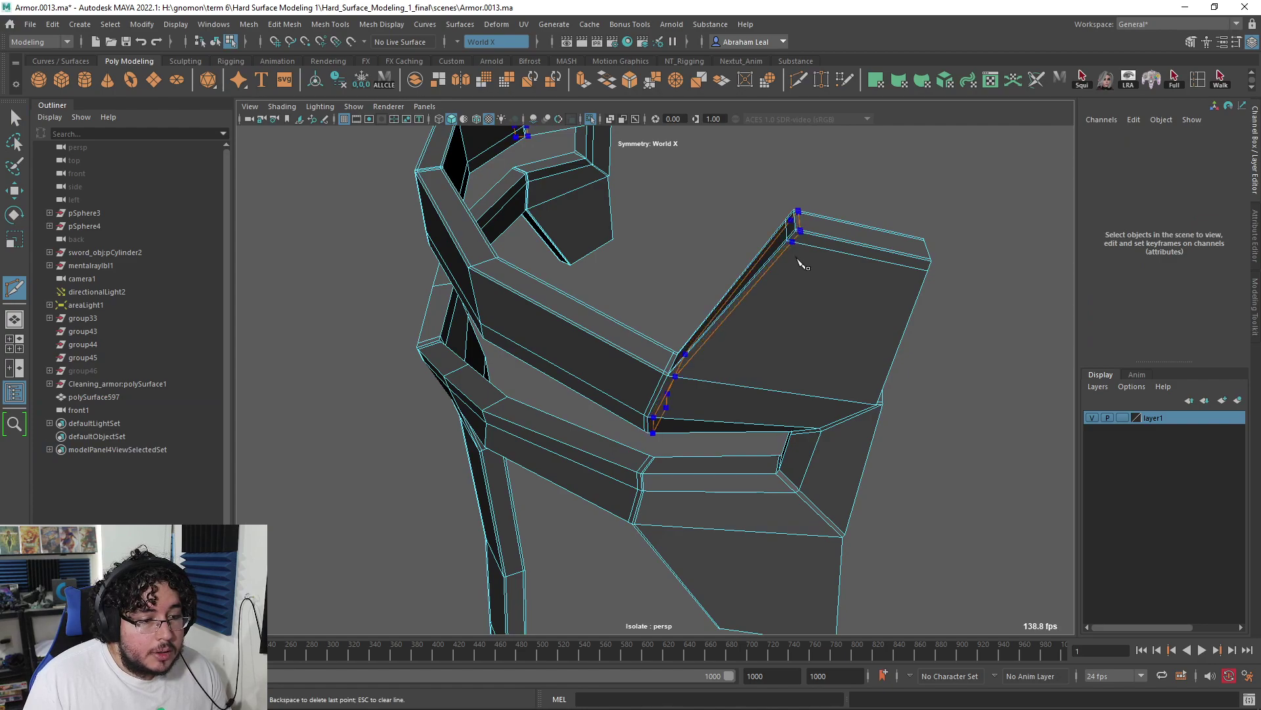
{"action": "key", "text": "3"}
{"action": "left_click_drag", "start_coordinate": [750, 383], "coordinate": [816, 307], "text": "alt"}
{"action": "key", "text": "q"}
{"action": "right_click_drag", "start_coordinate": [817, 306], "coordinate": [854, 263]}
{"action": "left_click", "coordinate": [793, 185]}
{"action": "left_click_drag", "start_coordinate": [794, 185], "coordinate": [771, 335], "text": "alt"}
{"action": "left_click", "coordinate": [771, 335]}
{"action": "key", "text": "1"}
Step: Insert a support edge loop across the base of the upper flap and display the frame smoothed
{"action": "key", "text": "y"}
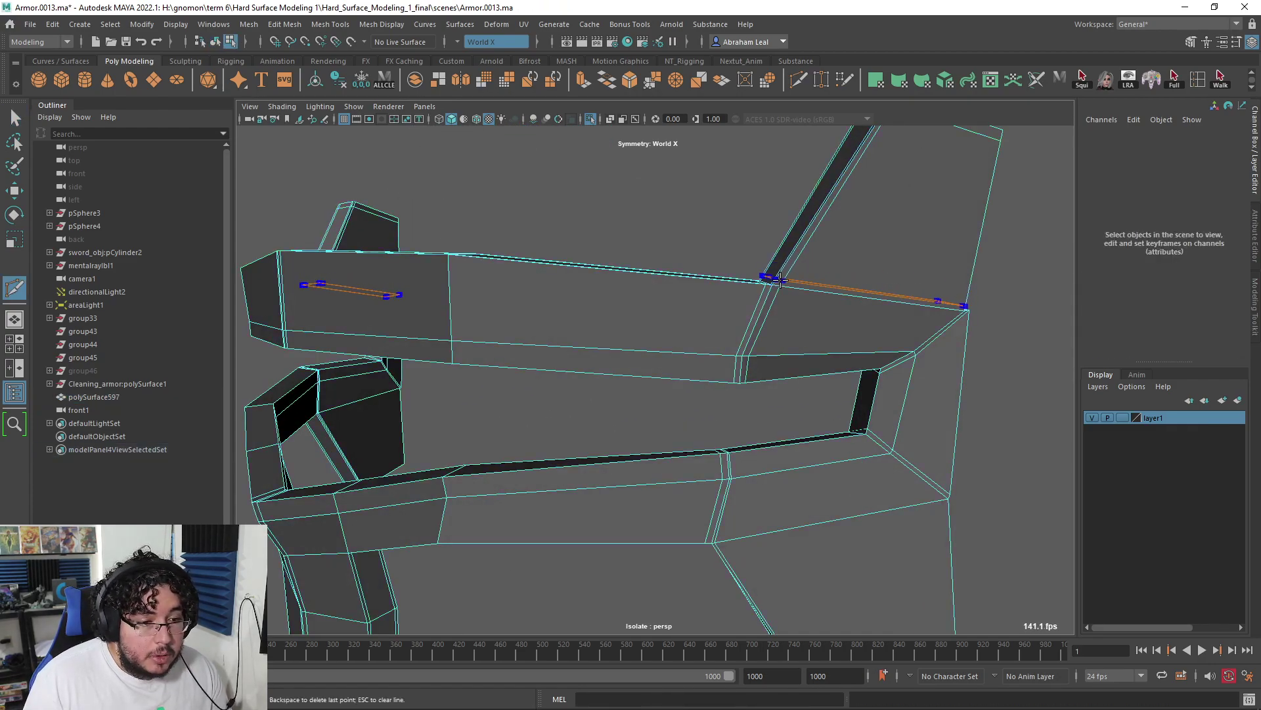
{"action": "key", "text": "3"}
{"action": "key", "text": "q"}
{"action": "right_click_drag", "start_coordinate": [810, 294], "coordinate": [844, 249]}
{"action": "left_click", "coordinate": [761, 228]}
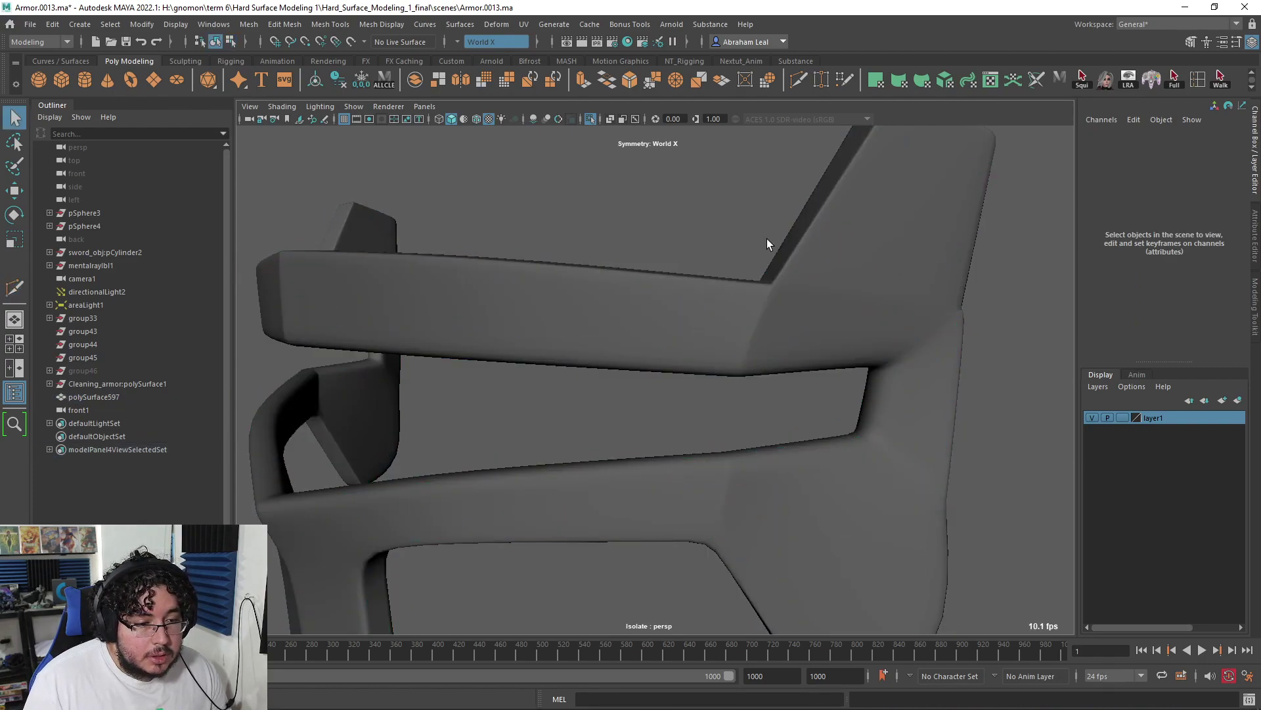
Step: Examine the smoothed frame's shape from the front and the side
{"action": "left_click_drag", "start_coordinate": [761, 228], "coordinate": [760, 274], "text": "alt"}
{"action": "right_click_drag", "start_coordinate": [761, 274], "coordinate": [815, 334], "text": "alt"}
{"action": "left_click_drag", "start_coordinate": [815, 335], "coordinate": [713, 273], "text": "alt"}
{"action": "right_click_drag", "start_coordinate": [673, 255], "coordinate": [694, 401], "text": "alt"}
{"action": "left_click_drag", "start_coordinate": [694, 400], "coordinate": [594, 266], "text": "alt"}
{"action": "middle_click_drag", "start_coordinate": [593, 266], "coordinate": [600, 388], "text": "alt"}
{"action": "right_click_drag", "start_coordinate": [601, 388], "coordinate": [610, 396], "text": "alt"}
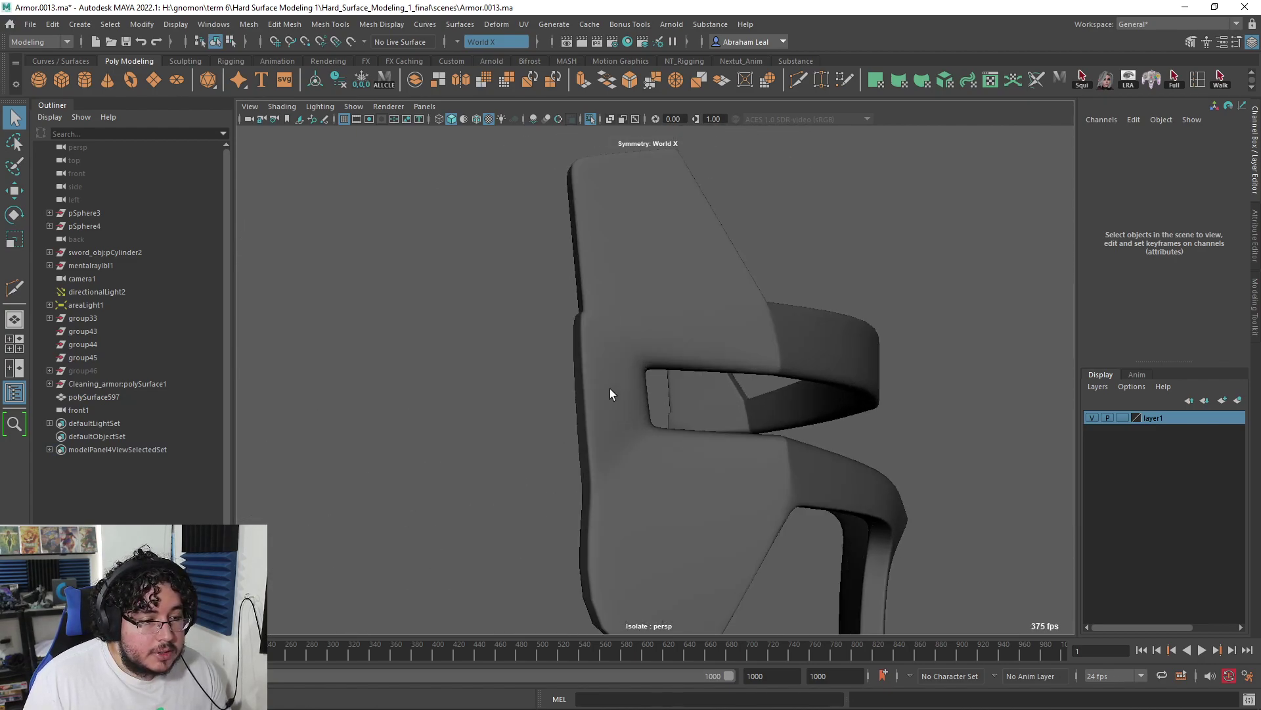
Step: Insert an edge loop below the diagonal edge at the eye opening's upper outer corner
{"action": "left_click", "coordinate": [611, 396]}
{"action": "key", "text": "1"}
{"action": "left_click_drag", "start_coordinate": [613, 398], "coordinate": [510, 387], "text": "alt"}
{"action": "middle_click_drag", "start_coordinate": [510, 388], "coordinate": [647, 344], "text": "alt"}
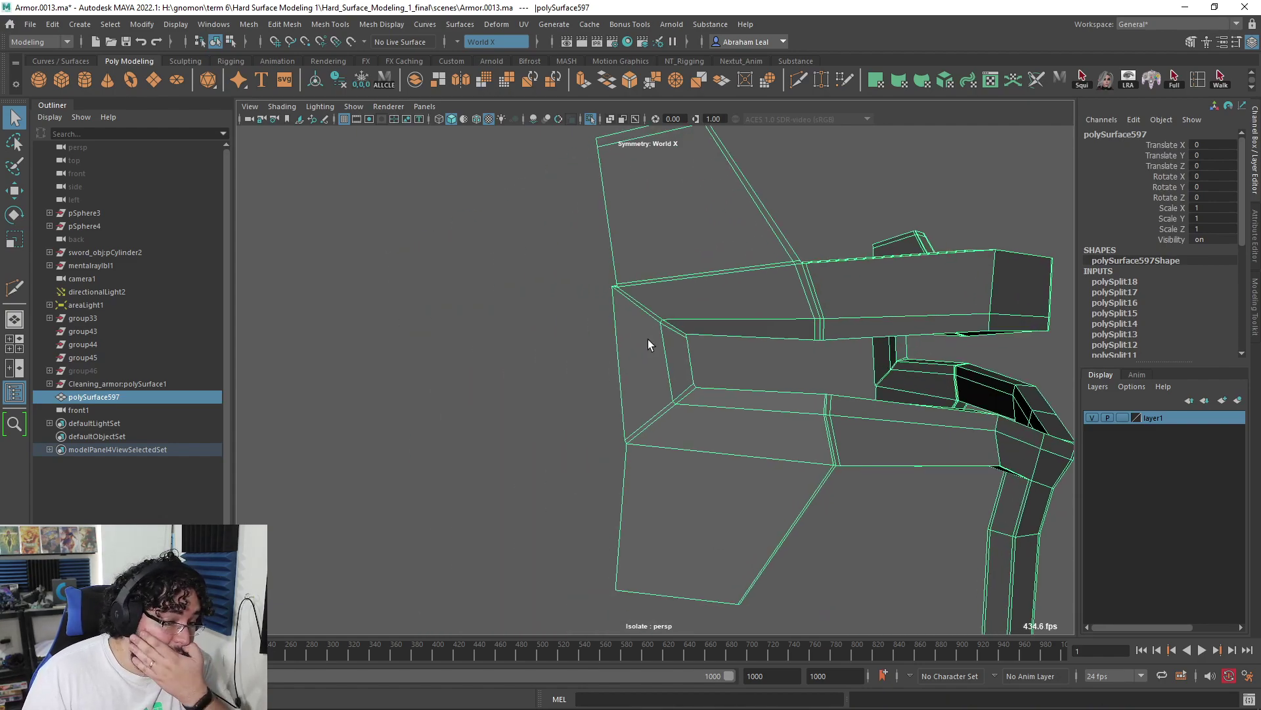
{"action": "key", "text": "g"}
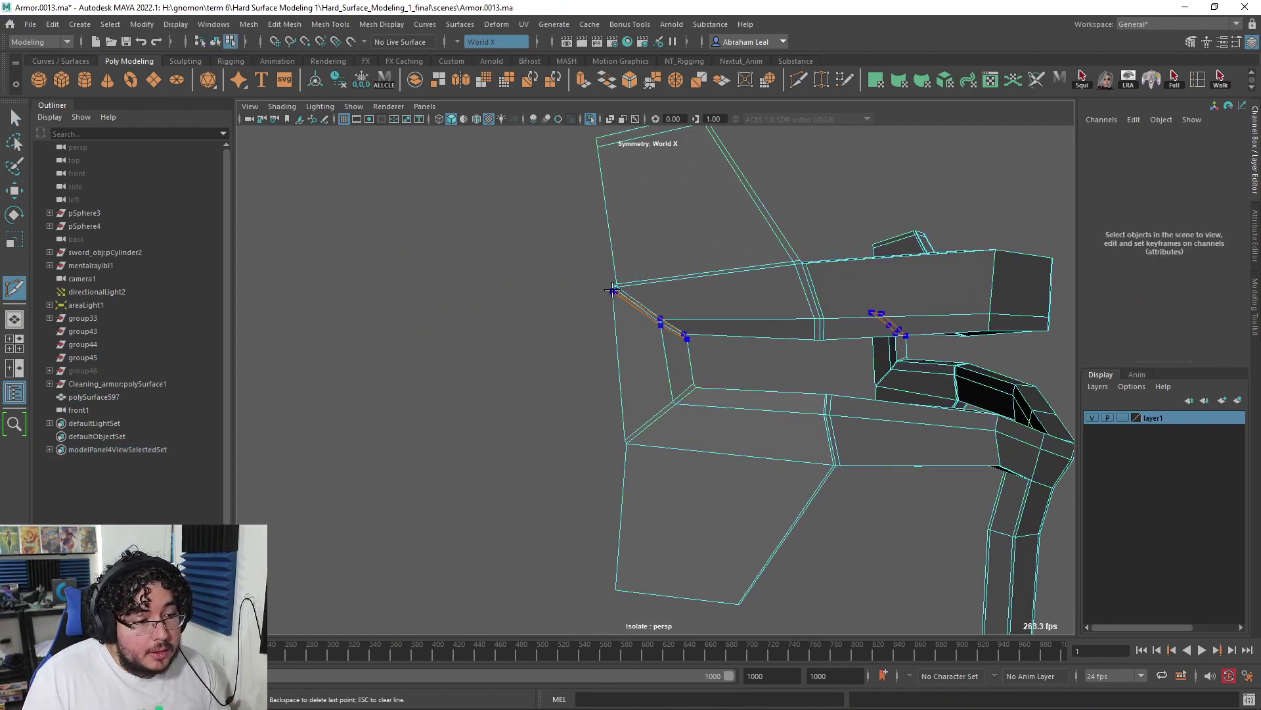
{"action": "key", "text": "3"}
Step: Examine the eye opening's outer corners in smooth preview and undo the recent selection changes
{"action": "left_click", "coordinate": [559, 328]}
{"action": "right_click_drag", "start_coordinate": [555, 345], "coordinate": [617, 315], "text": "alt"}
{"action": "middle_click_drag", "start_coordinate": [592, 263], "coordinate": [672, 340], "text": "alt"}
{"action": "left_click_drag", "start_coordinate": [756, 370], "coordinate": [616, 469], "text": "alt"}
{"action": "key", "text": "ctrl+z"}
{"action": "key", "text": "ctrl+z"}
{"action": "key", "text": "ctrl+z"}
{"action": "key", "text": "ctrl+z"}
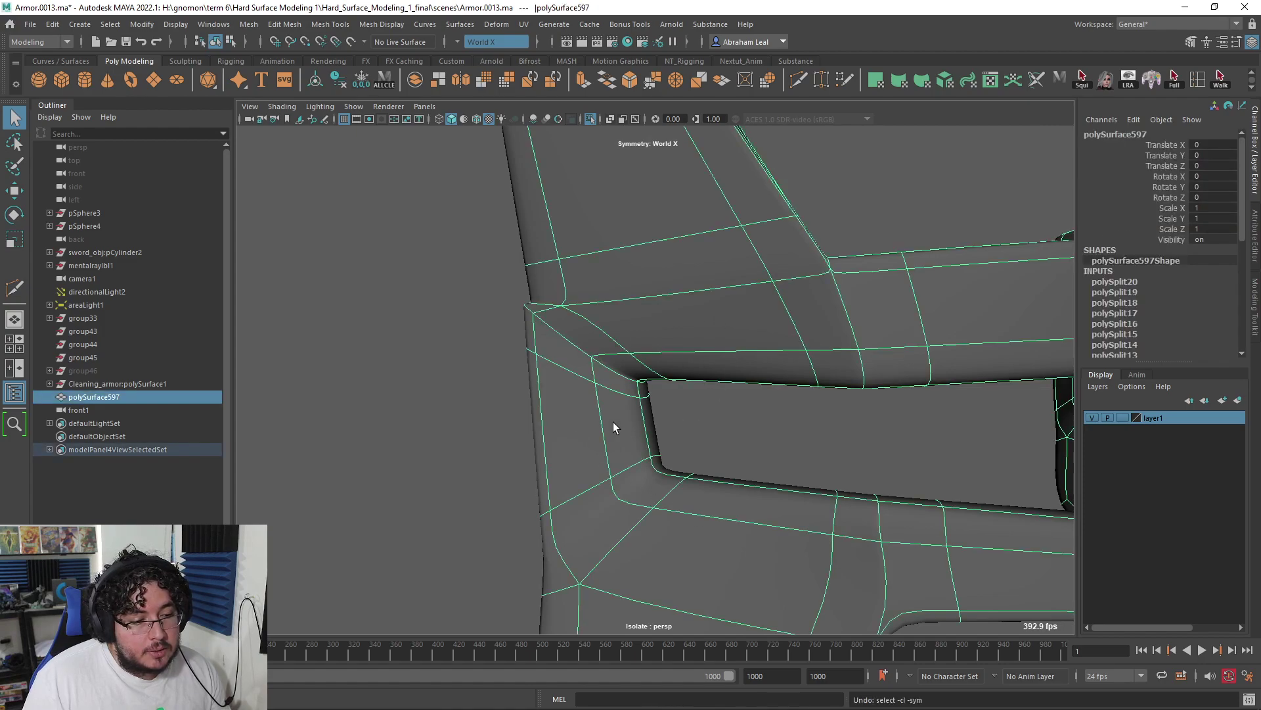
Step: Insert a support edge loop around the inner wall of the eye opening and preview it smoothed
{"action": "left_click_drag", "start_coordinate": [693, 429], "coordinate": [637, 369], "text": "alt"}
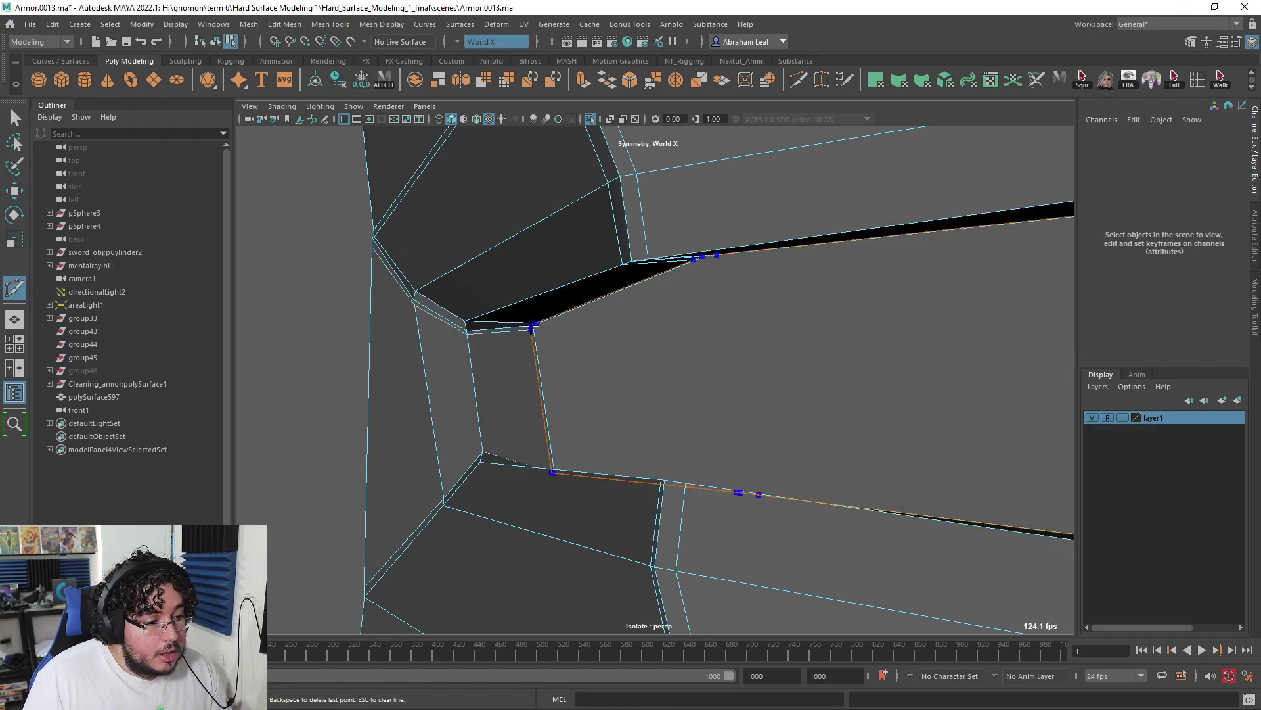
{"action": "key", "text": "3"}
{"action": "left_click_drag", "start_coordinate": [572, 377], "coordinate": [651, 371], "text": "alt"}
{"action": "key", "text": "q"}
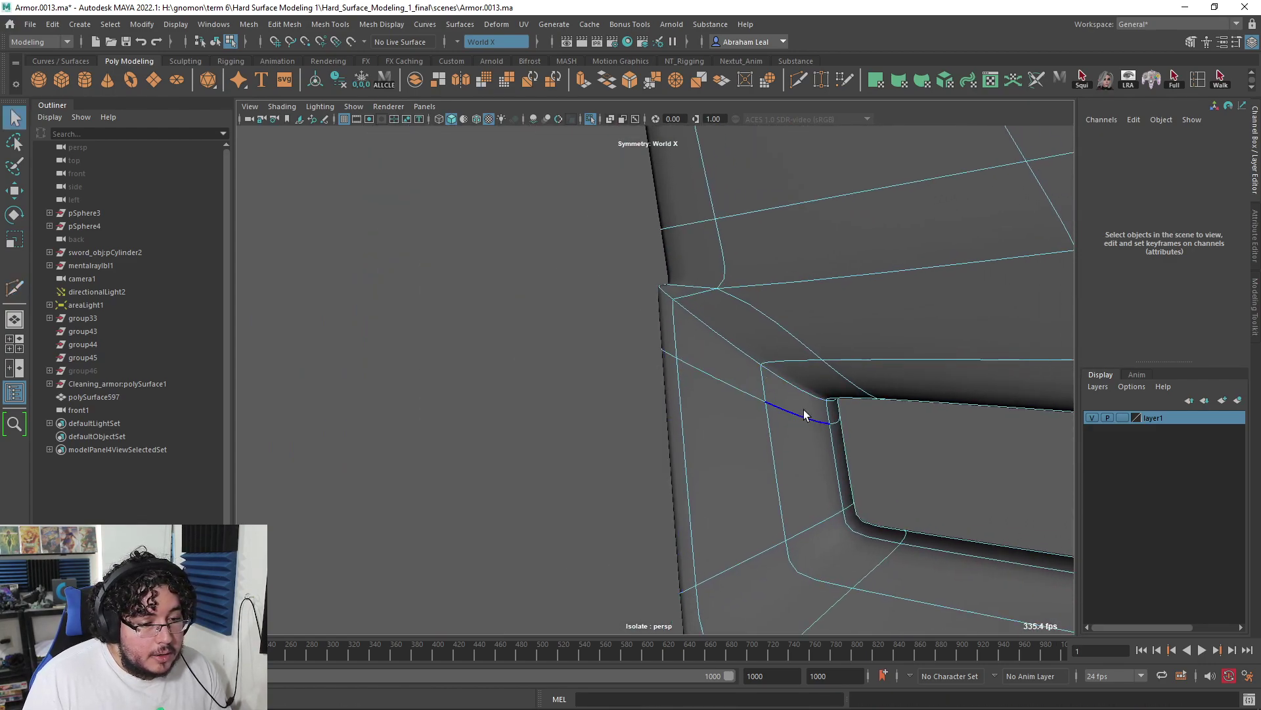
Step: Delete the extra edge loop below the diagonal edge at the eye opening's upper outer corner
{"action": "middle_click_drag", "start_coordinate": [798, 406], "coordinate": [686, 383], "text": "alt"}
{"action": "key", "text": "1"}
{"action": "middle_click_drag", "start_coordinate": [637, 301], "coordinate": [656, 310], "text": "alt"}
{"action": "right_click_drag", "start_coordinate": [656, 309], "coordinate": [621, 320], "text": "alt"}
{"action": "double_click", "coordinate": [591, 316]}
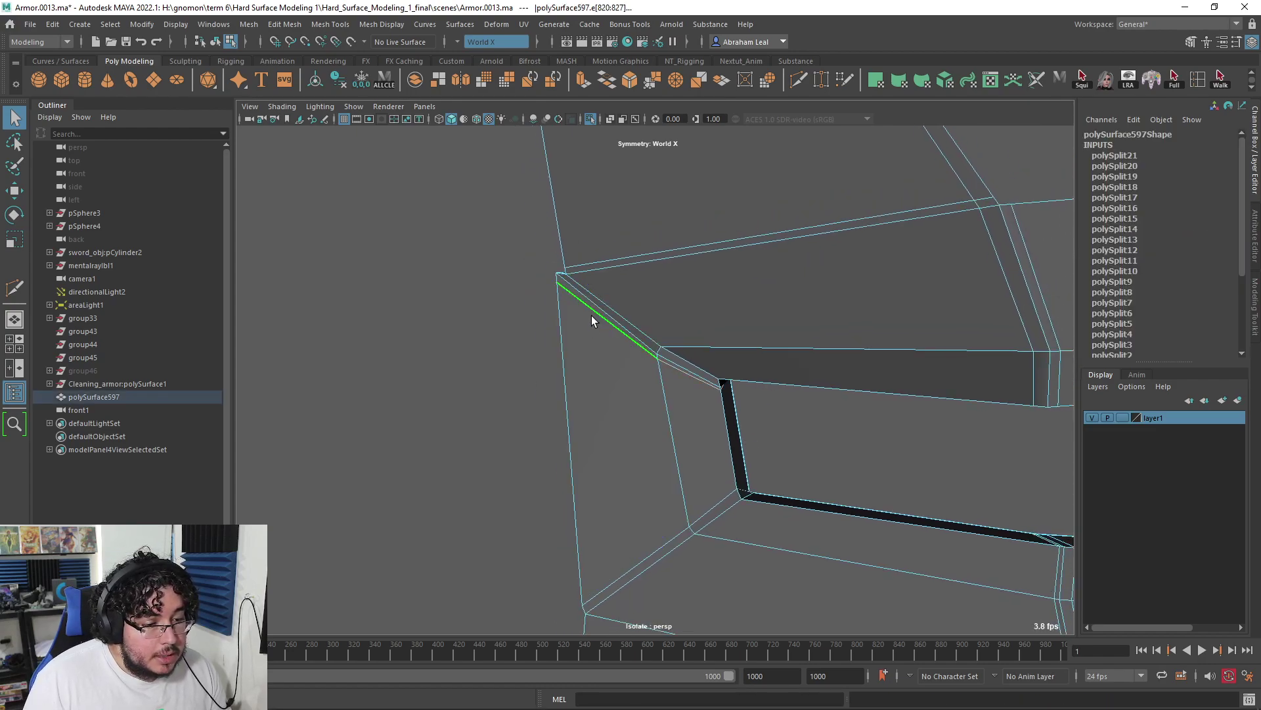
{"action": "key", "text": "Delete"}
Step: Insert a support edge loop across the frame's front faces, just inside the side panel's outer edge
{"action": "left_click_drag", "start_coordinate": [589, 324], "coordinate": [741, 394], "text": "alt"}
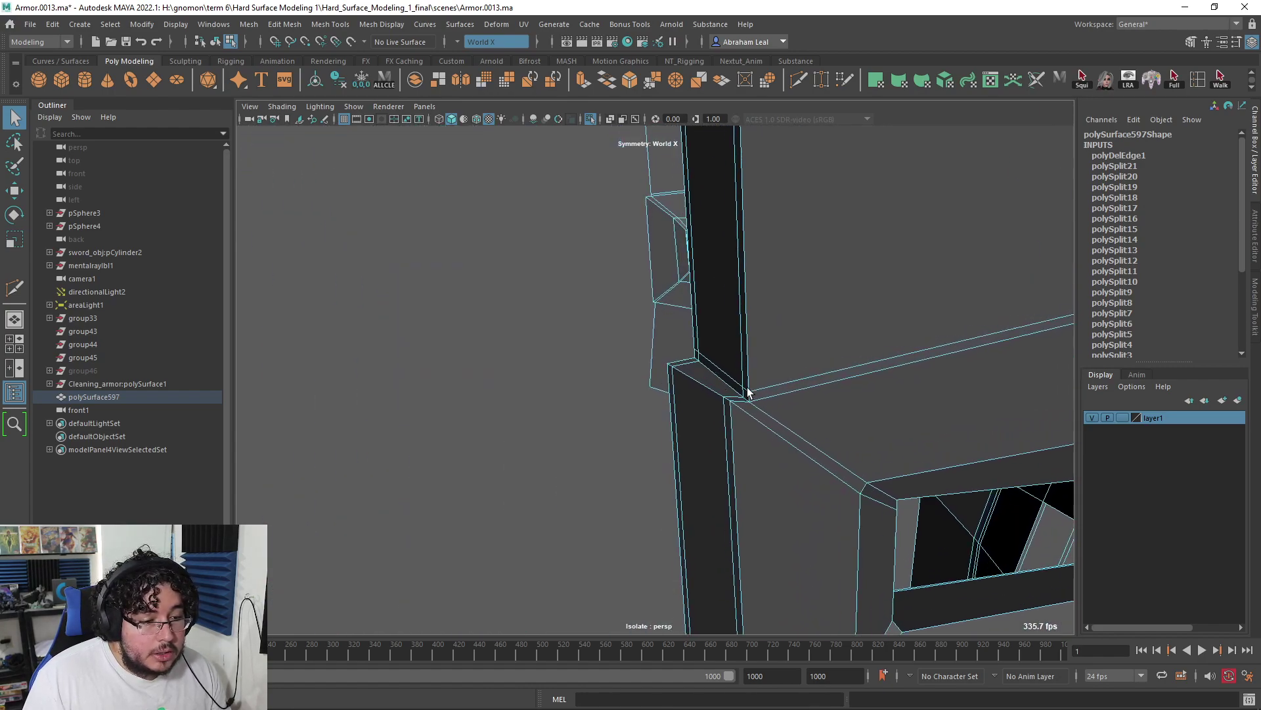
{"action": "middle_click_drag", "start_coordinate": [763, 381], "coordinate": [743, 370], "text": "alt"}
{"action": "mouse_move", "coordinate": [743, 370]}
{"action": "right_mouse_down", "text": "alt"}
{"action": "mouse_move", "coordinate": [752, 386]}
{"action": "mouse_move", "coordinate": [736, 361]}
{"action": "right_mouse_up", "text": "alt"}
{"action": "left_click", "coordinate": [679, 294]}
{"action": "key", "text": "q"}
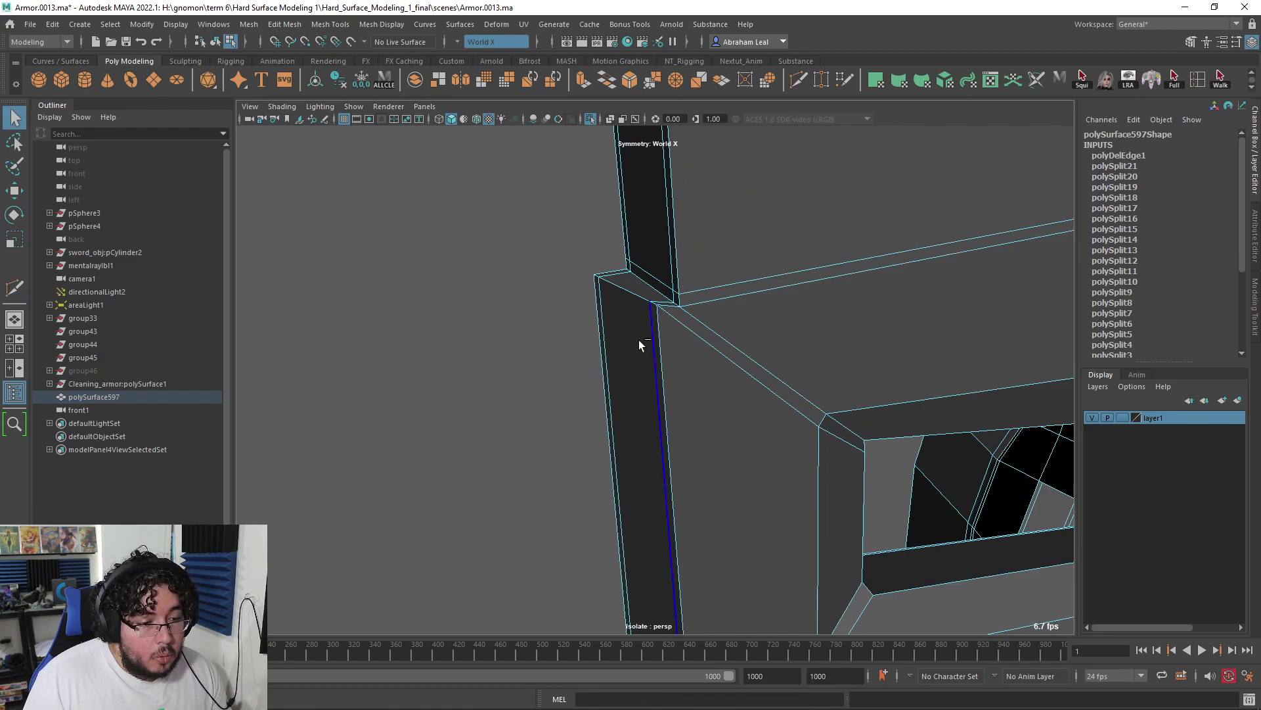
{"action": "key", "text": "y"}
{"action": "scroll", "coordinate": [674, 347], "scroll_direction": "down", "scroll_amount": 3}
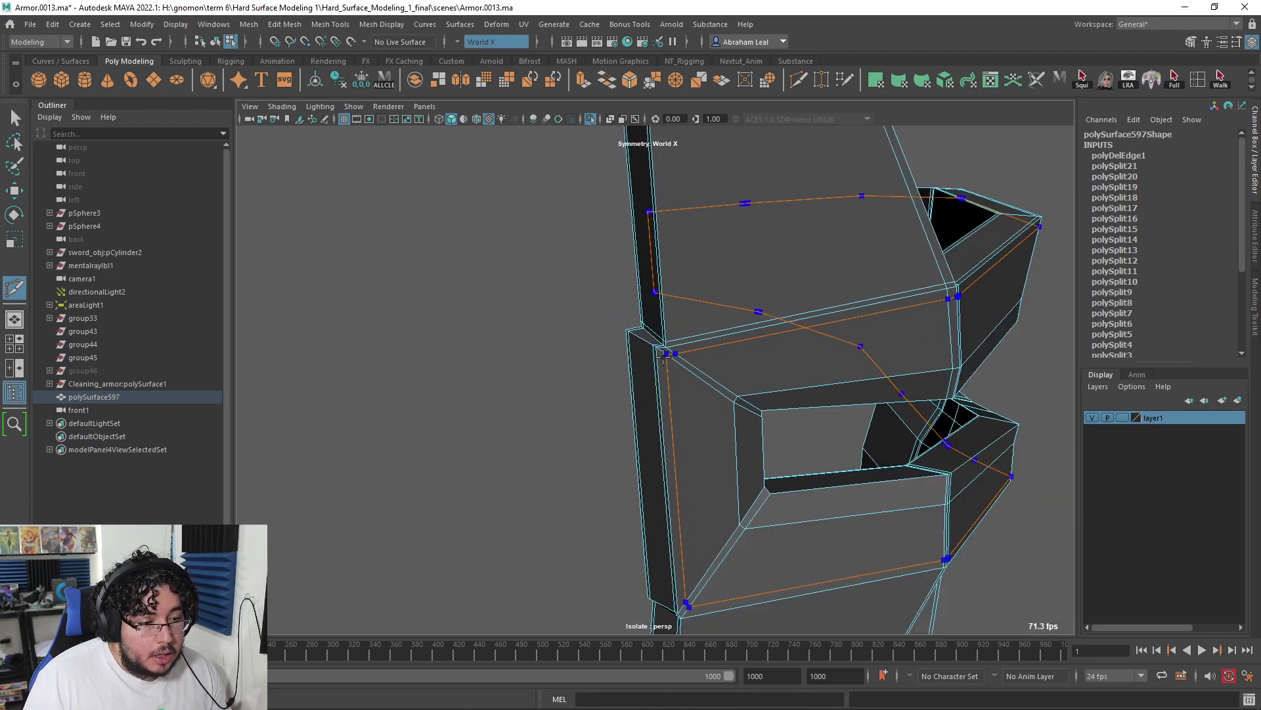
{"action": "left_click", "coordinate": [663, 356], "text": "ctrl"}
{"action": "left_click_drag", "start_coordinate": [746, 372], "coordinate": [647, 319], "text": "alt"}
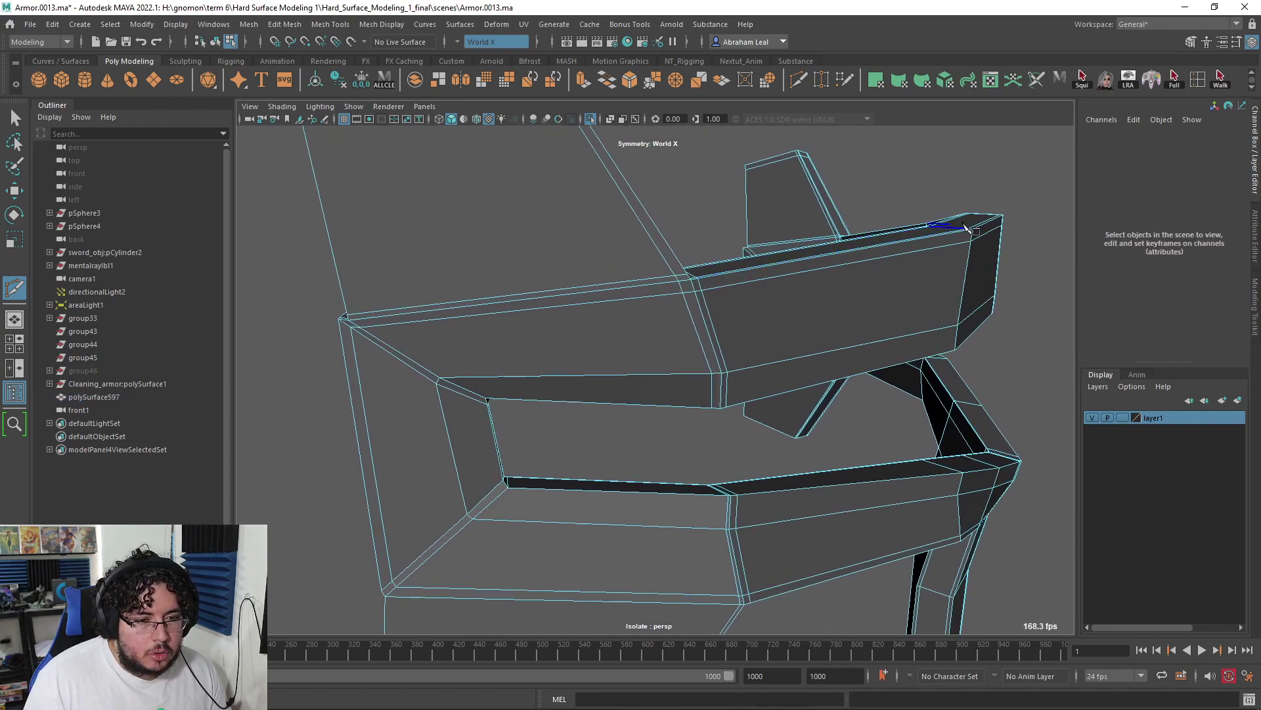
Step: Insert a support edge loop around the eye opening's front edge and check its corner in smooth preview
{"action": "left_click", "coordinate": [738, 502], "text": "ctrl"}
{"action": "left_click_drag", "start_coordinate": [642, 473], "coordinate": [682, 462], "text": "alt"}
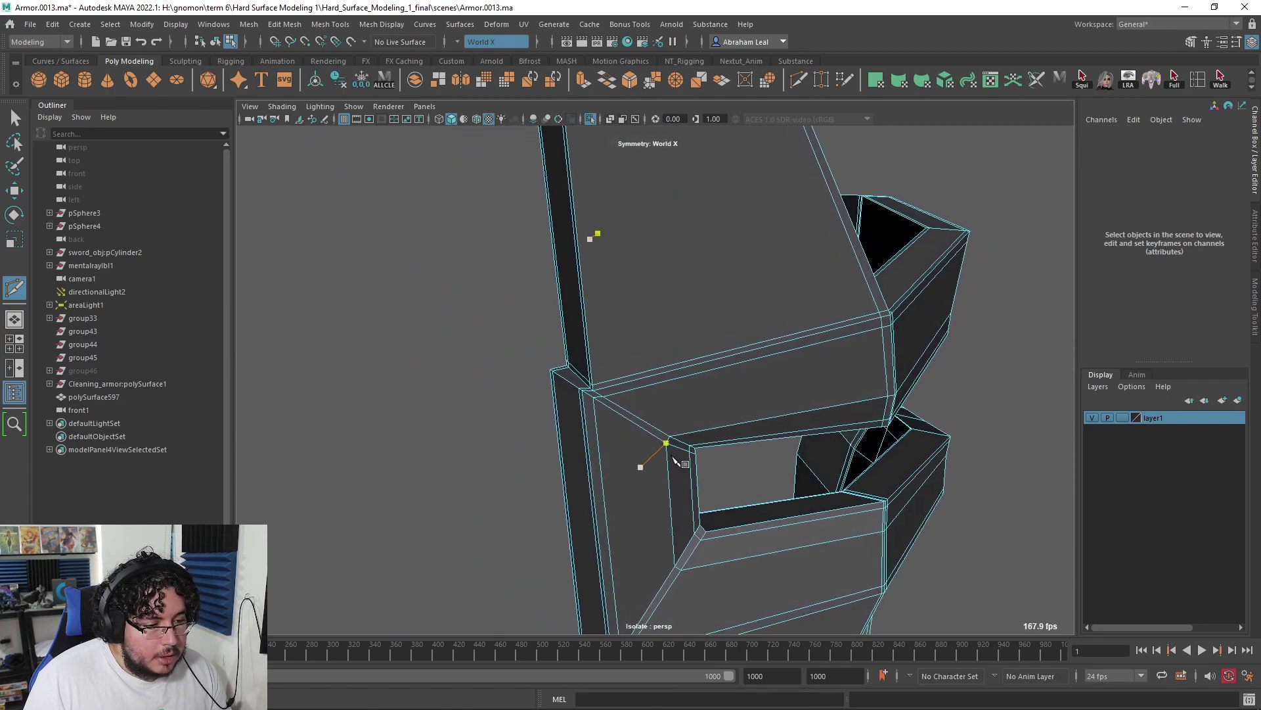
{"action": "right_click_drag", "start_coordinate": [680, 462], "coordinate": [743, 479], "text": "alt"}
{"action": "middle_click_drag", "start_coordinate": [743, 479], "coordinate": [762, 435], "text": "alt"}
{"action": "left_click_drag", "start_coordinate": [748, 462], "coordinate": [544, 329], "text": "alt"}
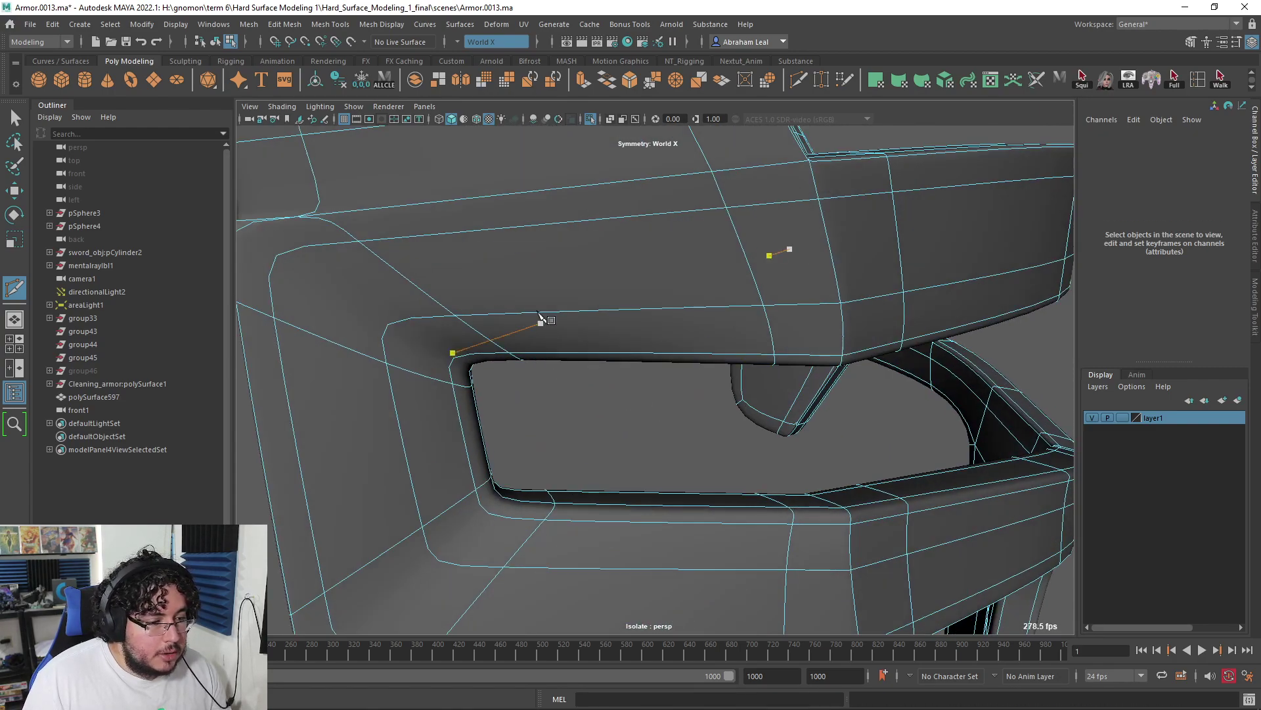
Step: Examine the eye opening and the frame's upper outer corner in smooth preview, then return to the unsmoothed mesh
{"action": "key", "text": "q"}
{"action": "key", "text": "3"}
{"action": "left_click_drag", "start_coordinate": [585, 380], "coordinate": [478, 357], "text": "alt"}
{"action": "middle_click_drag", "start_coordinate": [478, 357], "coordinate": [570, 369], "text": "alt"}
{"action": "right_click_drag", "start_coordinate": [570, 369], "coordinate": [613, 375], "text": "alt"}
{"action": "left_click_drag", "start_coordinate": [613, 375], "coordinate": [626, 328], "text": "alt"}
{"action": "left_click", "coordinate": [624, 328]}
{"action": "key", "text": "1"}
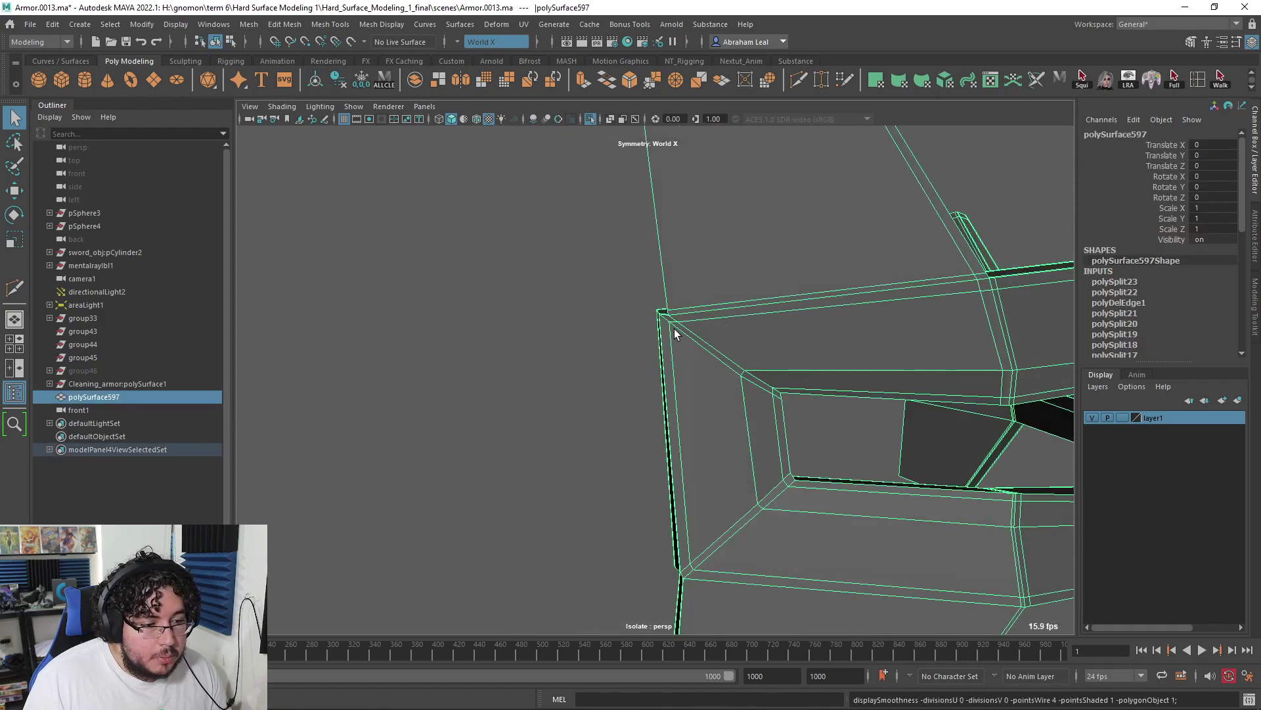
Step: Try to cut a support edge from the frame's upper outer corner around the side panel's thickness to its inner face
{"action": "scroll", "coordinate": [660, 317], "scroll_direction": "up", "scroll_amount": 4}
{"action": "scroll", "coordinate": [679, 354], "scroll_direction": "up", "scroll_amount": 4}
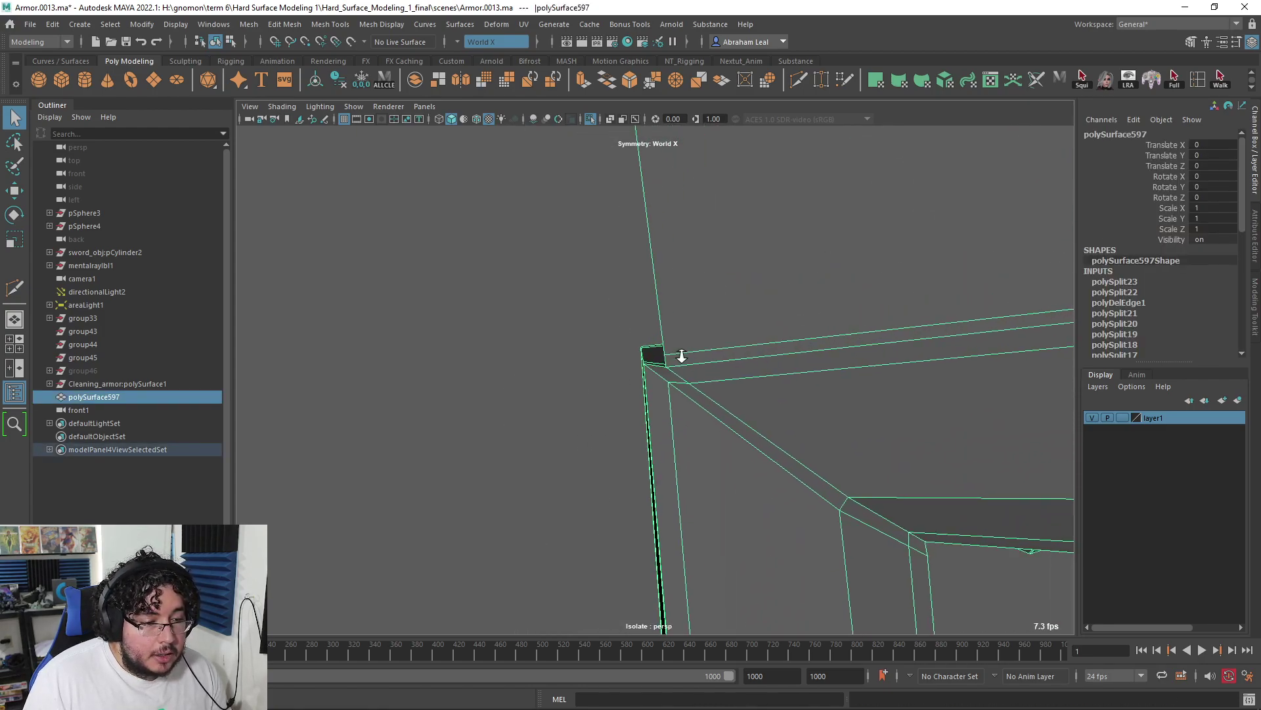
{"action": "scroll", "coordinate": [727, 401], "scroll_direction": "down", "scroll_amount": 6}
{"action": "left_click_drag", "start_coordinate": [728, 401], "coordinate": [769, 394], "text": "alt"}
{"action": "scroll", "coordinate": [707, 371], "scroll_direction": "up", "scroll_amount": 6}
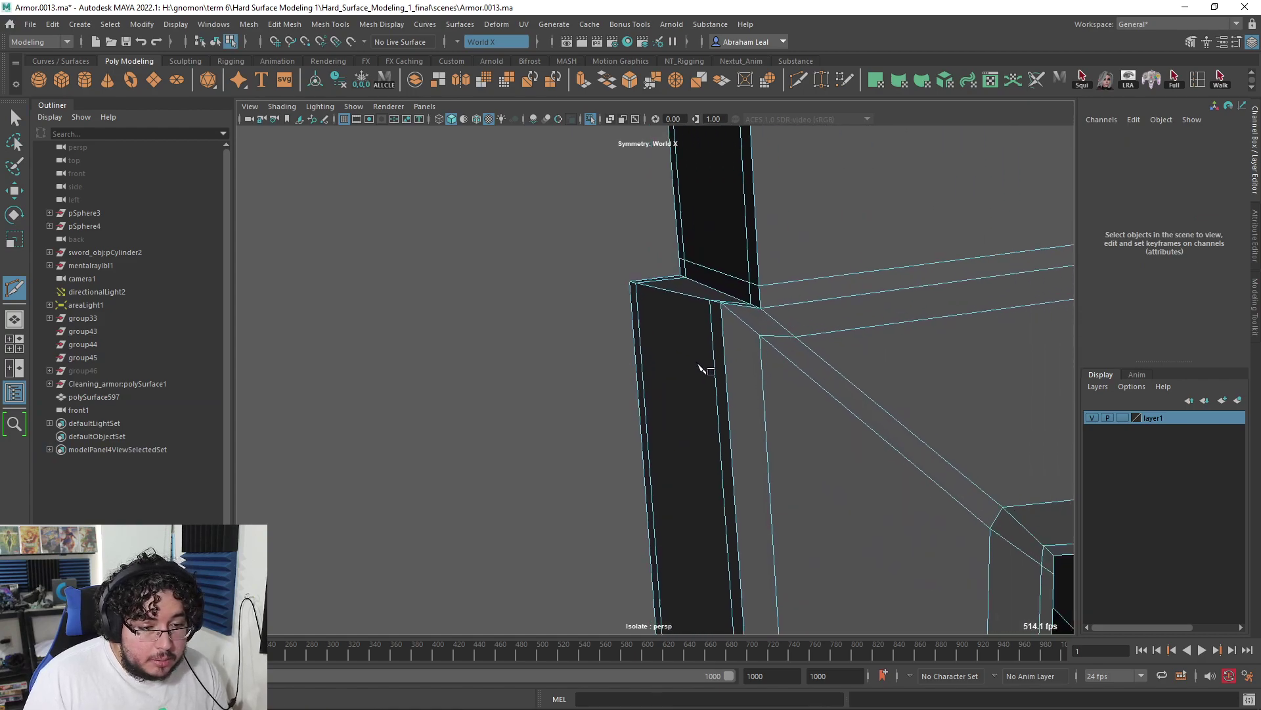
{"action": "left_click", "coordinate": [778, 277]}
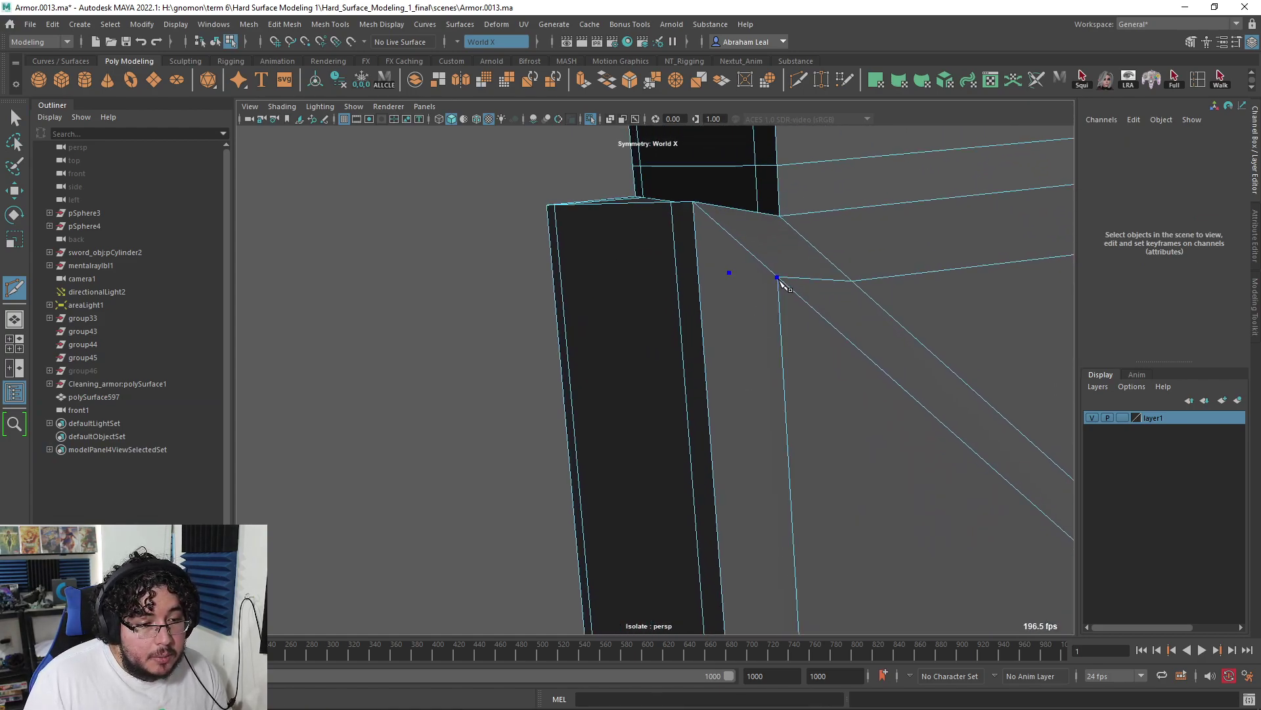
{"action": "scroll", "coordinate": [778, 289], "scroll_direction": "down", "scroll_amount": 3}
{"action": "left_click_drag", "start_coordinate": [778, 289], "coordinate": [814, 334], "text": "alt"}
{"action": "scroll", "coordinate": [708, 299], "scroll_direction": "up", "scroll_amount": 3}
{"action": "left_click", "coordinate": [671, 283]}
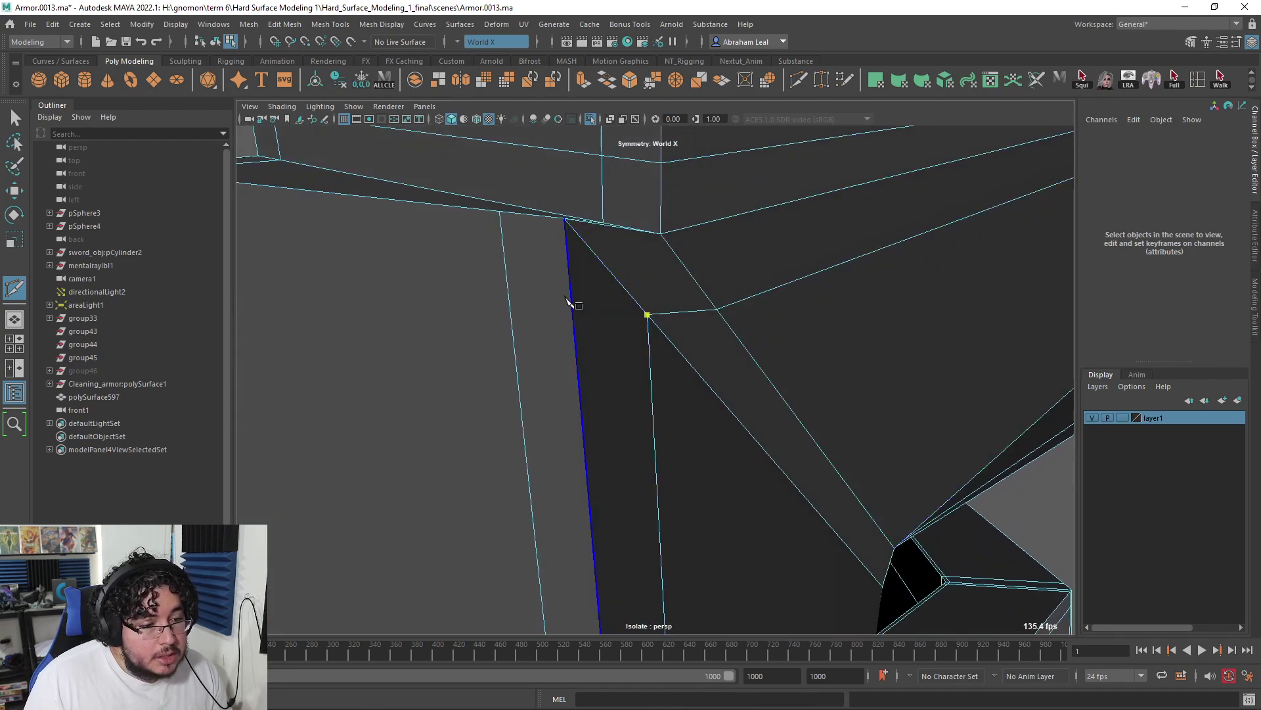
{"action": "left_click_drag", "start_coordinate": [510, 277], "coordinate": [651, 338], "text": "alt"}
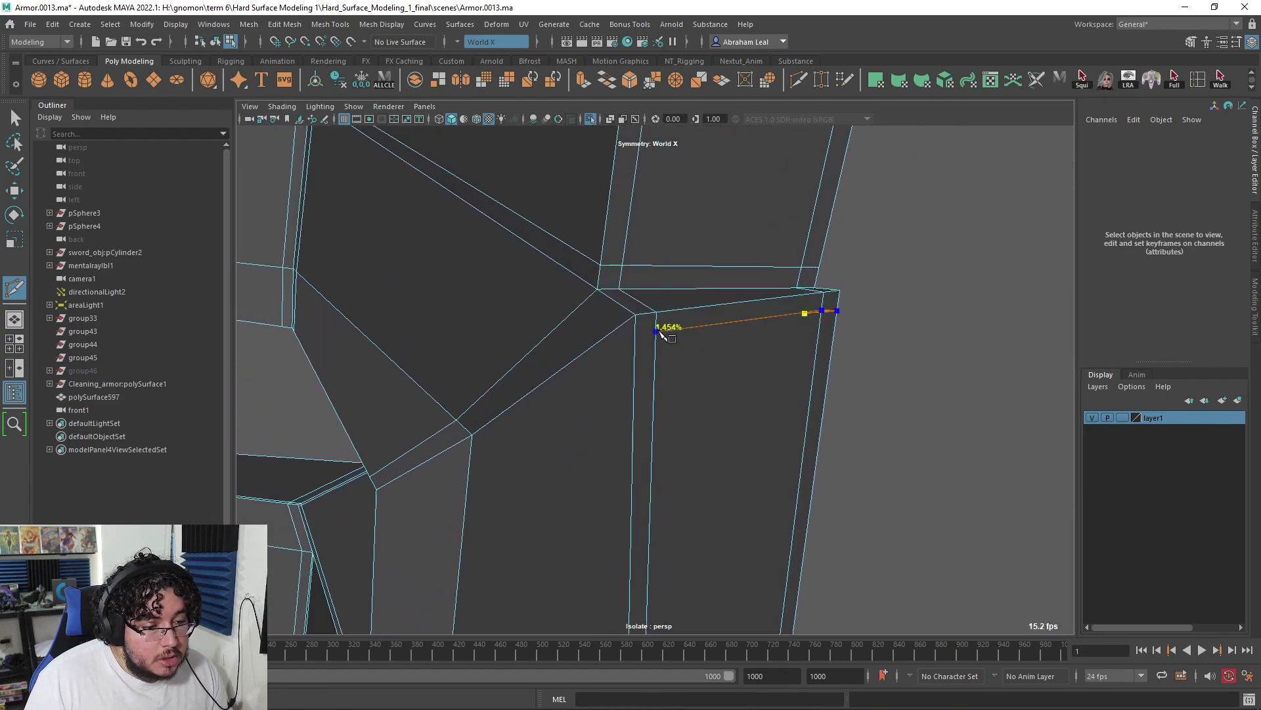
{"action": "right_click", "coordinate": [600, 340]}
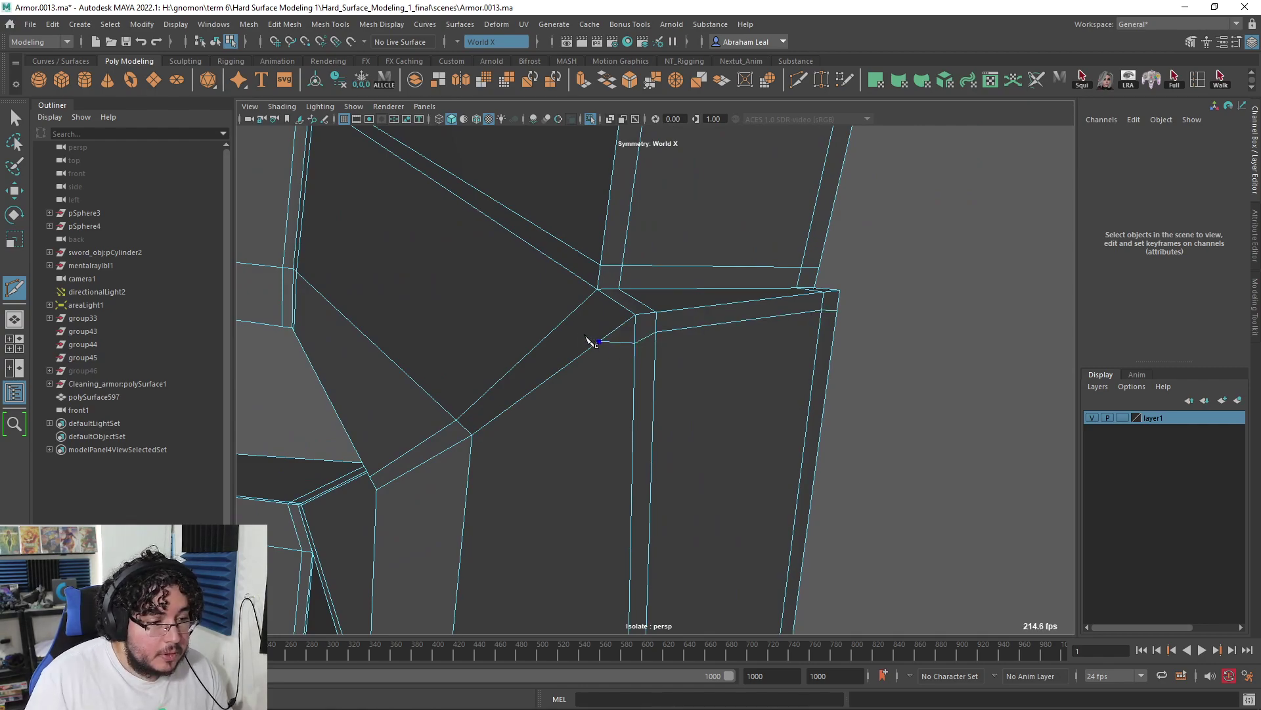
{"action": "key", "text": "ctrl+z"}
{"action": "key", "text": "ctrl+z"}
{"action": "key", "text": "ctrl+z"}
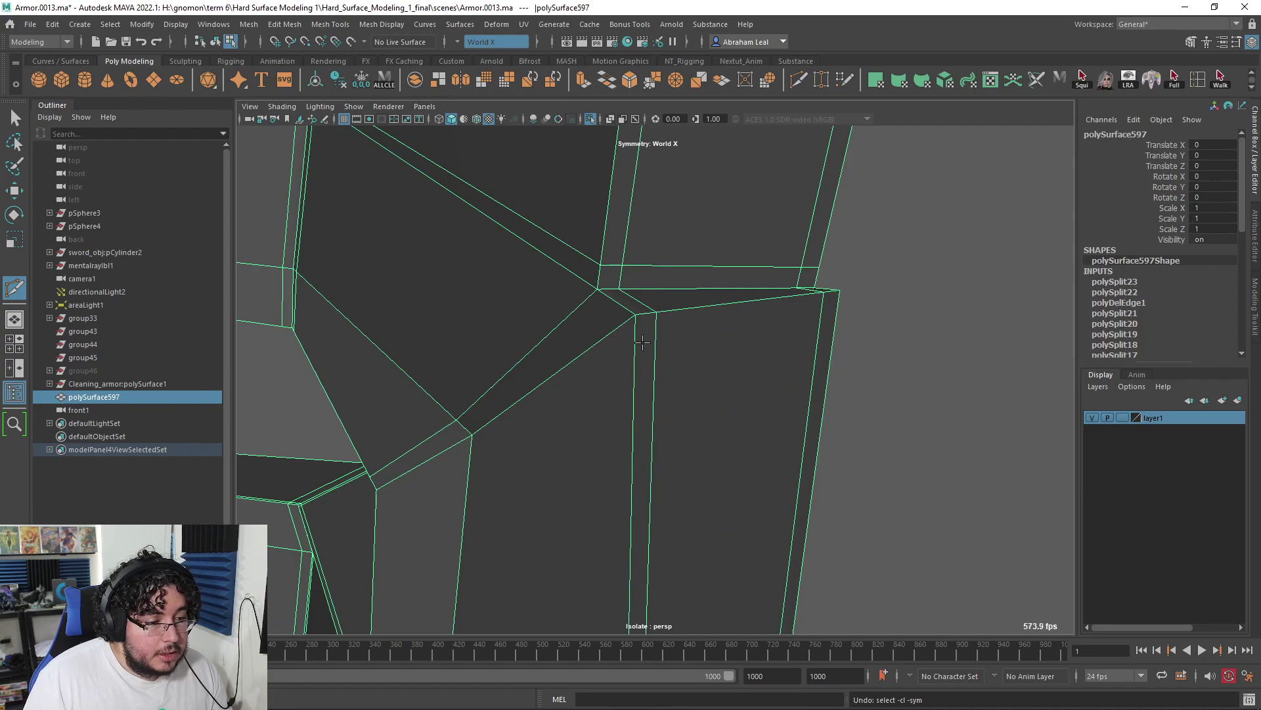
Step: Insert an edge loop down the side panel's inner face, just inside its outer edge
{"action": "key", "text": "g"}
{"action": "left_click", "coordinate": [601, 340], "text": "ctrl"}
{"action": "key", "text": "q"}
Step: Cut a support edge from the inner-face loop around the side panel's thickness to the front corner vertex, and preview it smoothed
{"action": "key", "text": "g"}
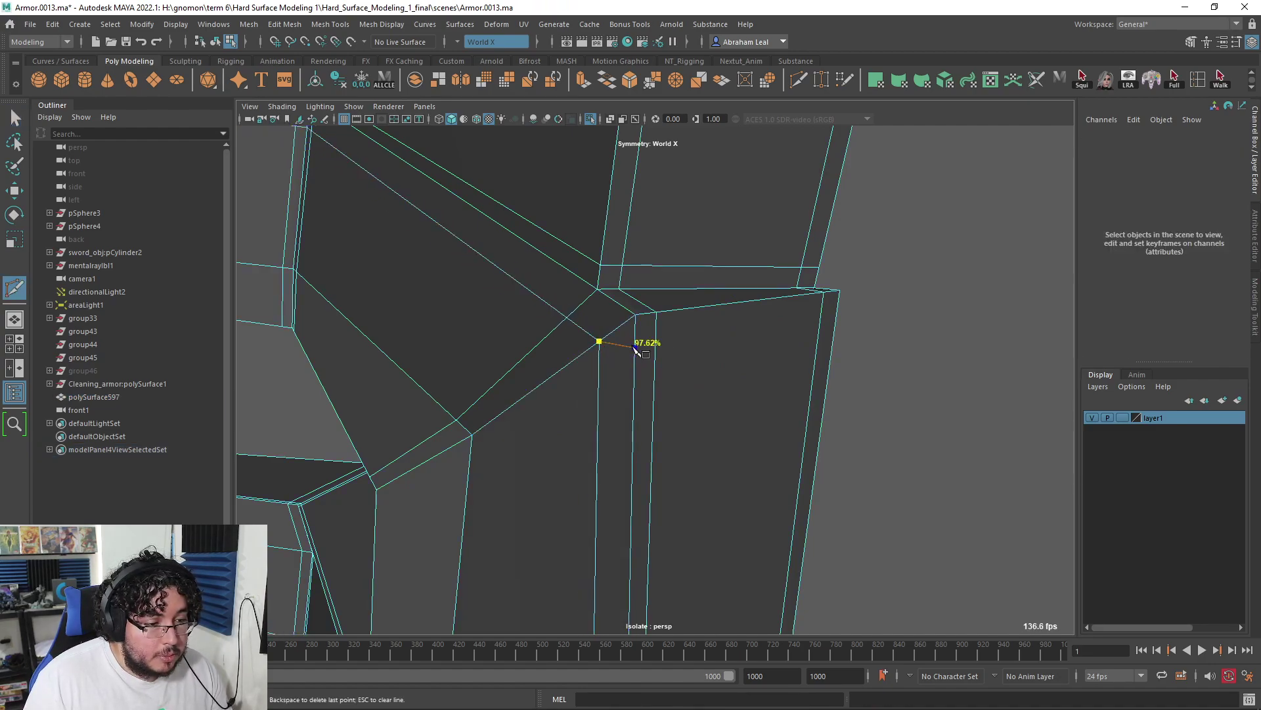
{"action": "key", "text": "BackSpace"}
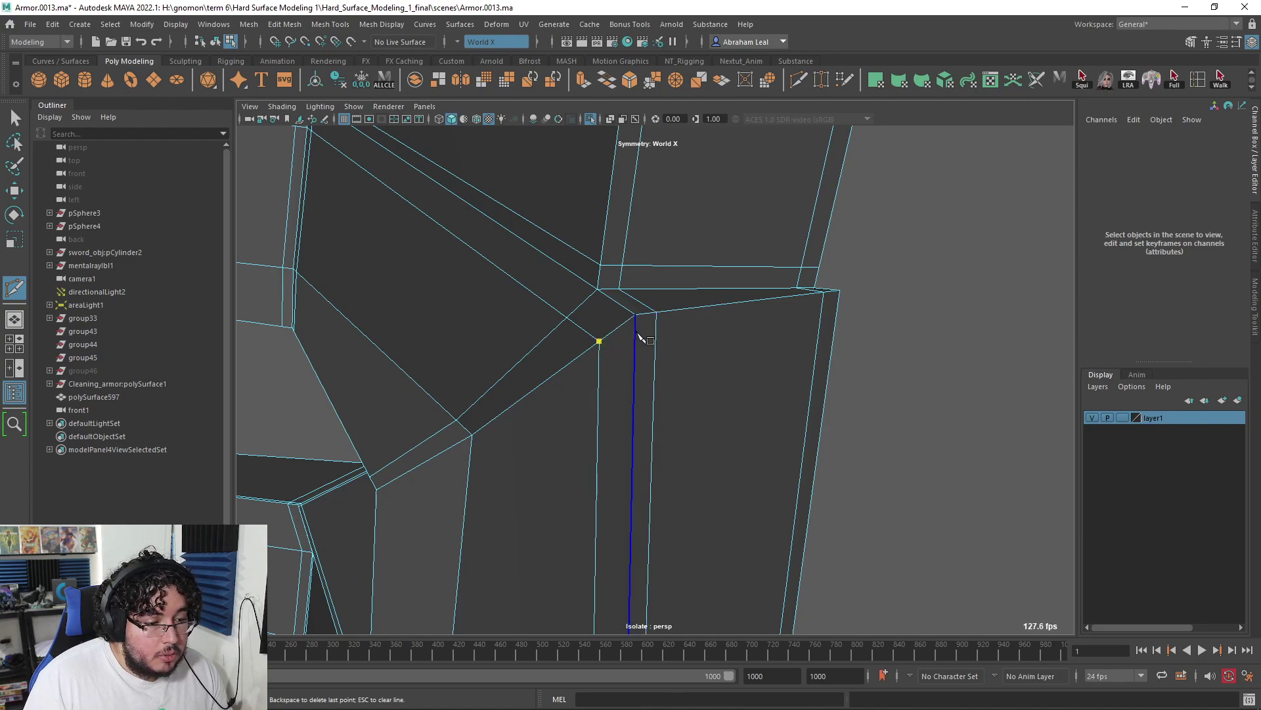
{"action": "left_click_drag", "start_coordinate": [826, 308], "coordinate": [763, 408], "text": "alt"}
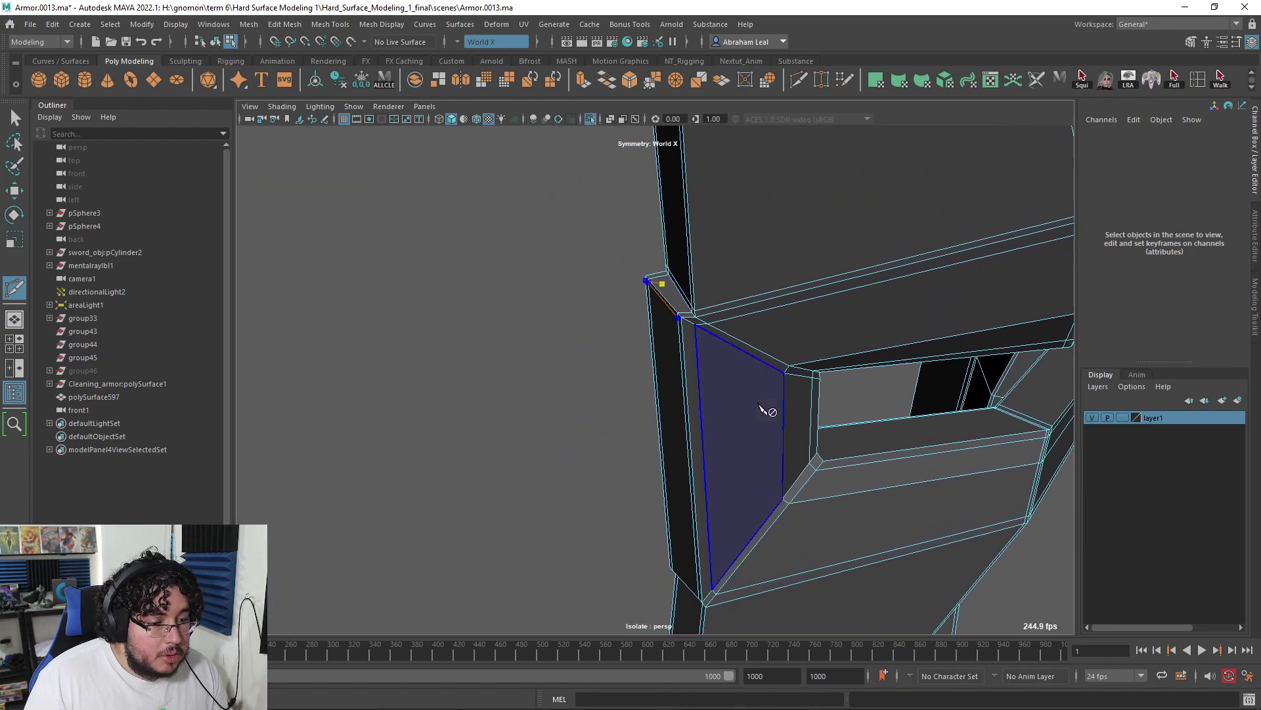
{"action": "right_click_drag", "start_coordinate": [762, 409], "coordinate": [923, 487], "text": "alt"}
{"action": "left_click_drag", "start_coordinate": [924, 487], "coordinate": [933, 399], "text": "alt"}
{"action": "right_click_drag", "start_coordinate": [683, 315], "coordinate": [746, 342], "text": "alt"}
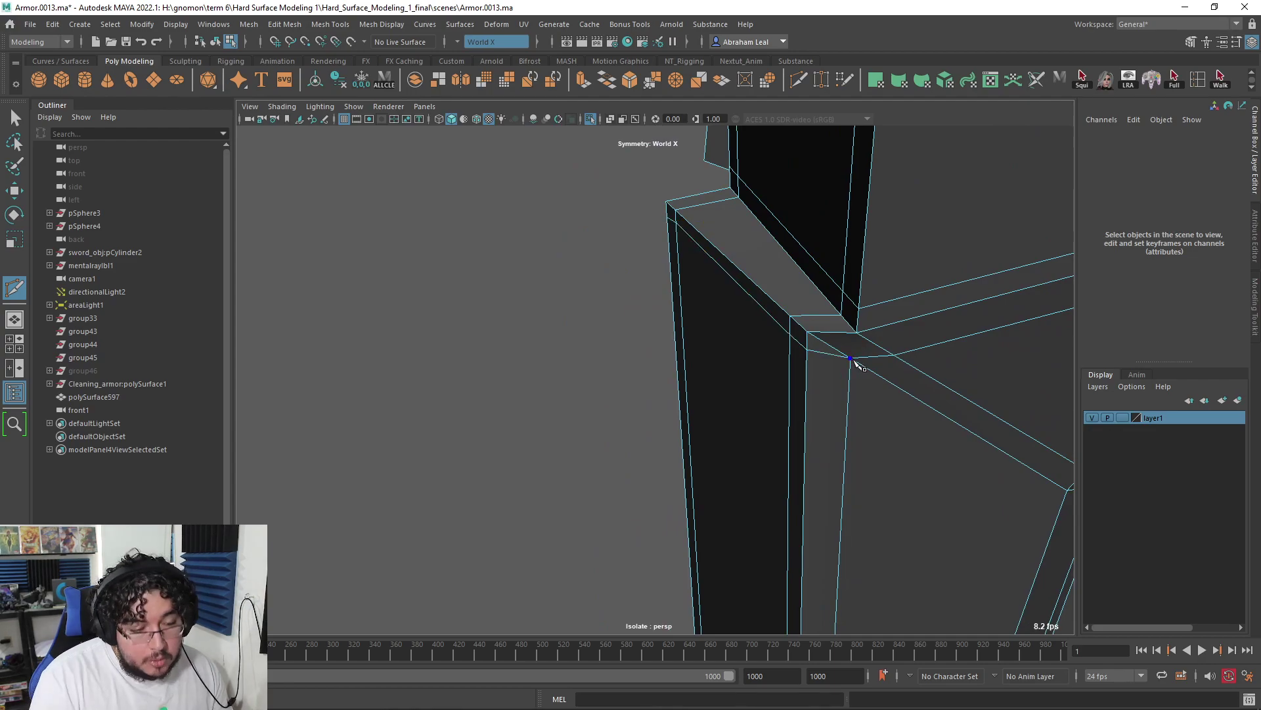
{"action": "key", "text": "3"}
{"action": "key", "text": "q"}
{"action": "key", "text": "F8"}
{"action": "left_click", "coordinate": [645, 346]}
{"action": "right_click_drag", "start_coordinate": [791, 298], "coordinate": [766, 401], "text": "alt"}
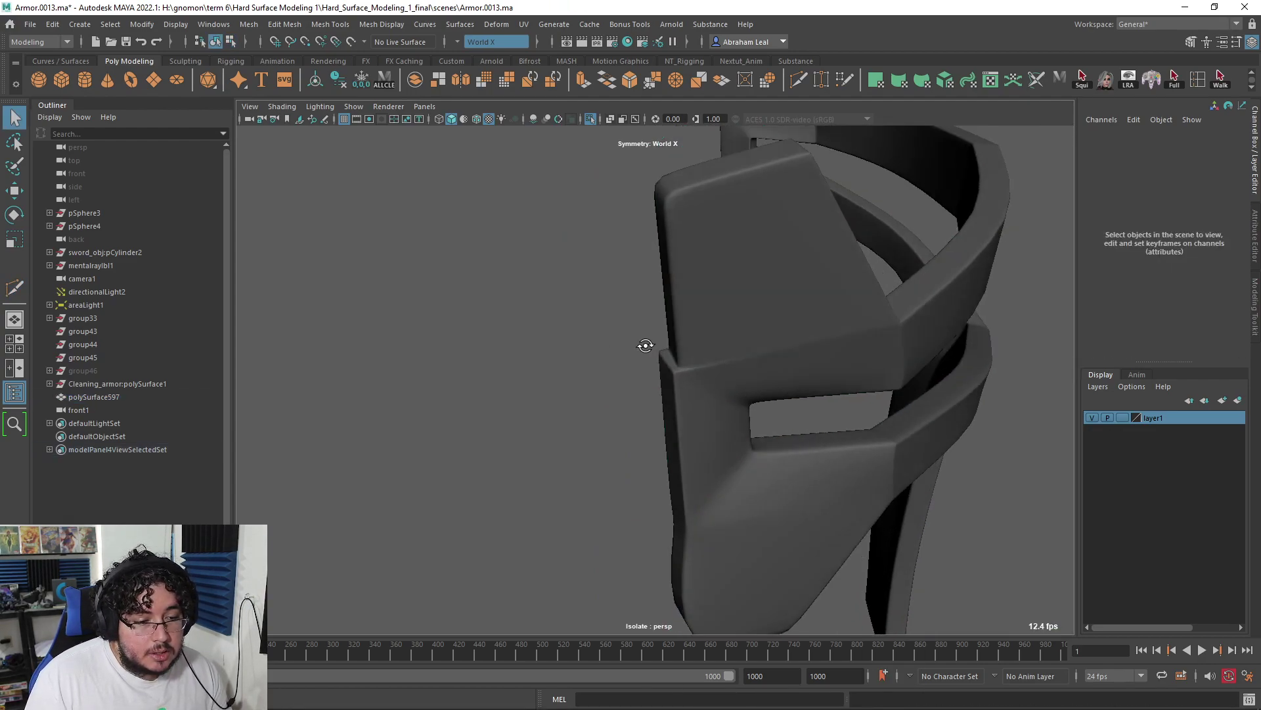
{"action": "left_click_drag", "start_coordinate": [766, 400], "coordinate": [675, 321], "text": "alt"}
Step: Slide the diagonal edges at the eye opening's upper outer corner downward with the Slide Edge tool
{"action": "left_click", "coordinate": [699, 370]}
{"action": "right_click_drag", "start_coordinate": [675, 320], "coordinate": [687, 284]}
{"action": "left_click_drag", "start_coordinate": [740, 358], "coordinate": [655, 330], "text": "alt"}
{"action": "left_click", "coordinate": [659, 282]}
{"action": "left_click_drag", "start_coordinate": [660, 282], "coordinate": [619, 320], "text": "alt"}
{"action": "left_click", "coordinate": [671, 298], "text": "shift"}
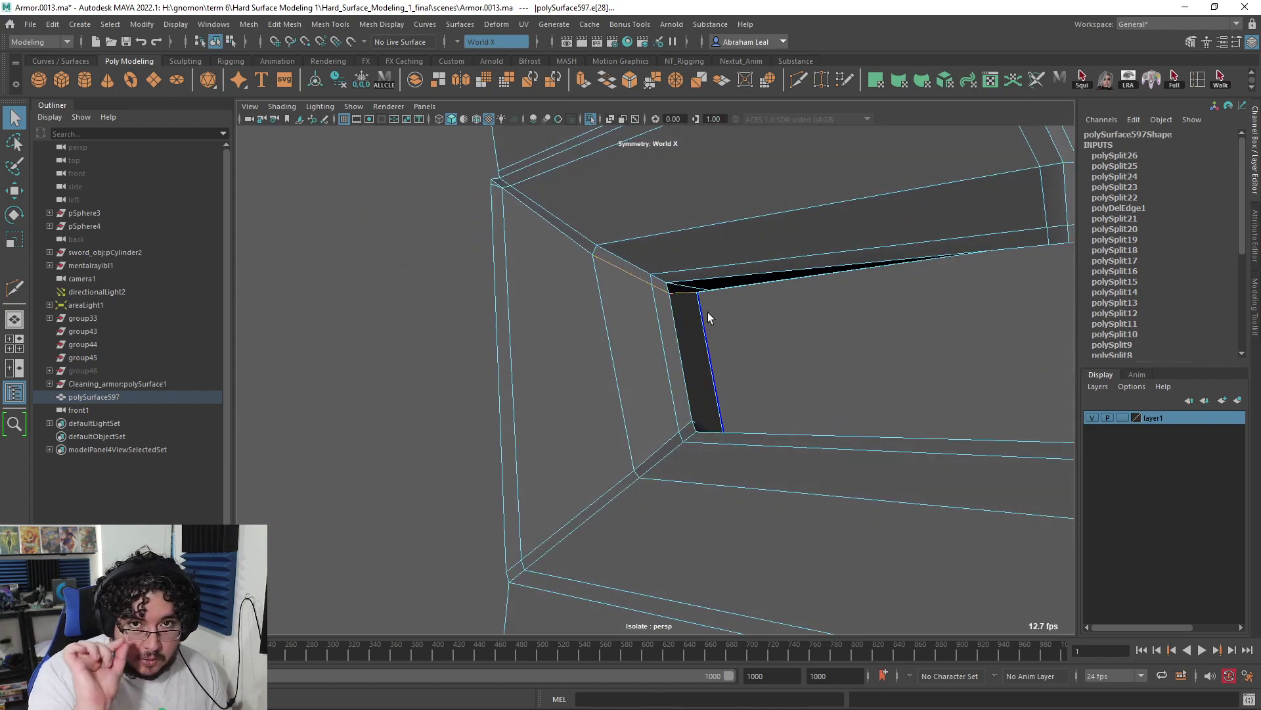
{"action": "left_click", "coordinate": [330, 25]}
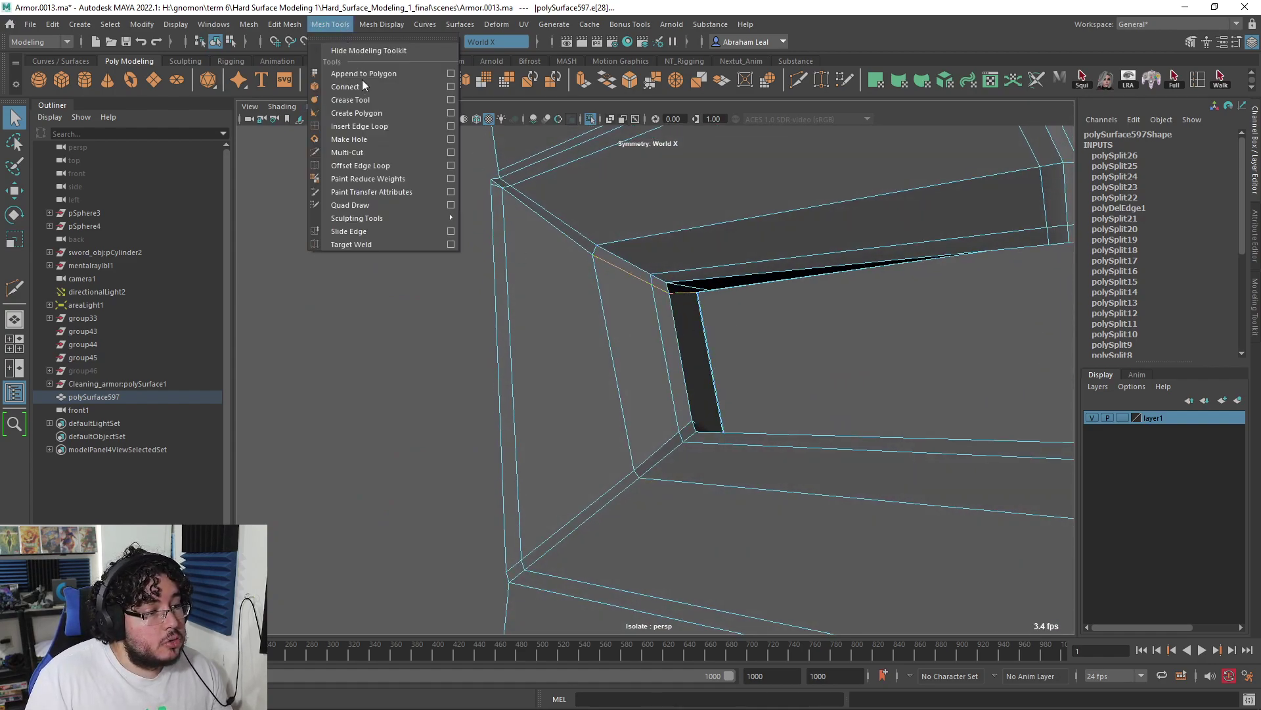
{"action": "left_click", "coordinate": [348, 231]}
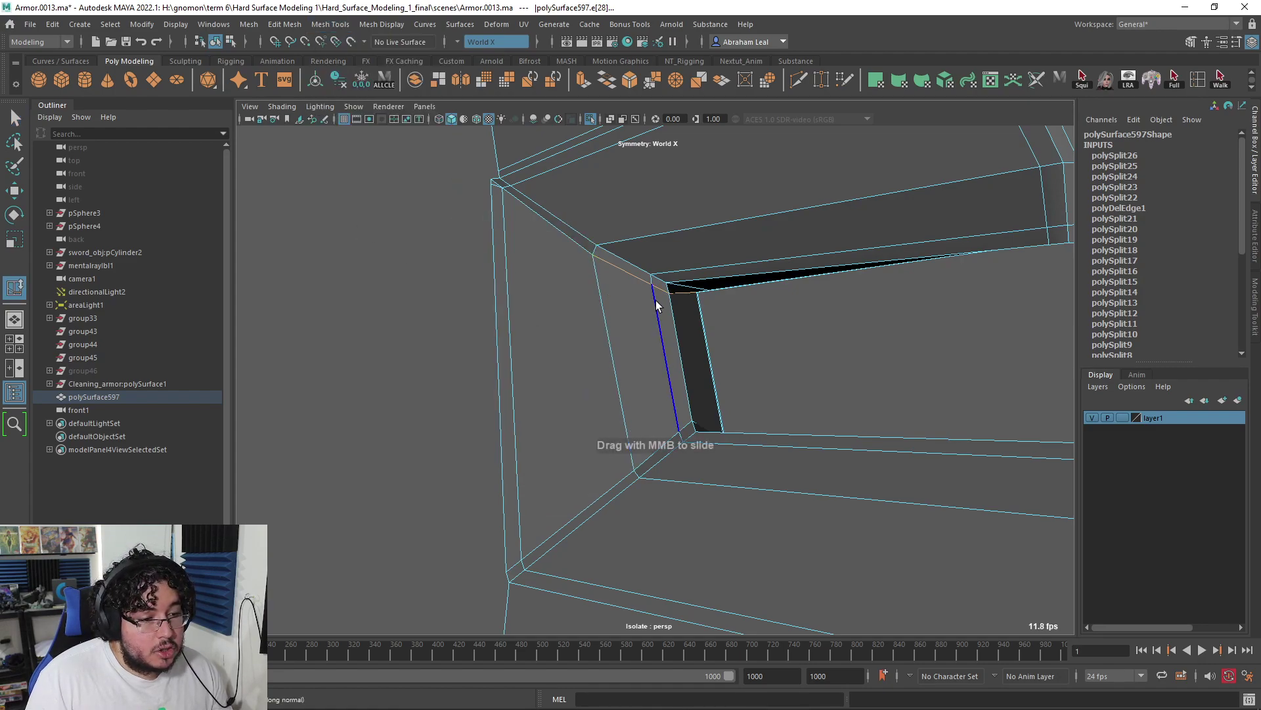
{"action": "middle_click_drag", "start_coordinate": [656, 340], "coordinate": [662, 404]}
Step: Slide the edges at the eye opening's lower outer corner upward, away from the corner along the inner wall
{"action": "left_click_drag", "start_coordinate": [662, 403], "coordinate": [678, 402], "text": "alt"}
{"action": "left_click", "coordinate": [673, 441]}
{"action": "left_click_drag", "start_coordinate": [742, 439], "coordinate": [741, 541], "text": "alt"}
{"action": "key", "text": "ctrl+z"}
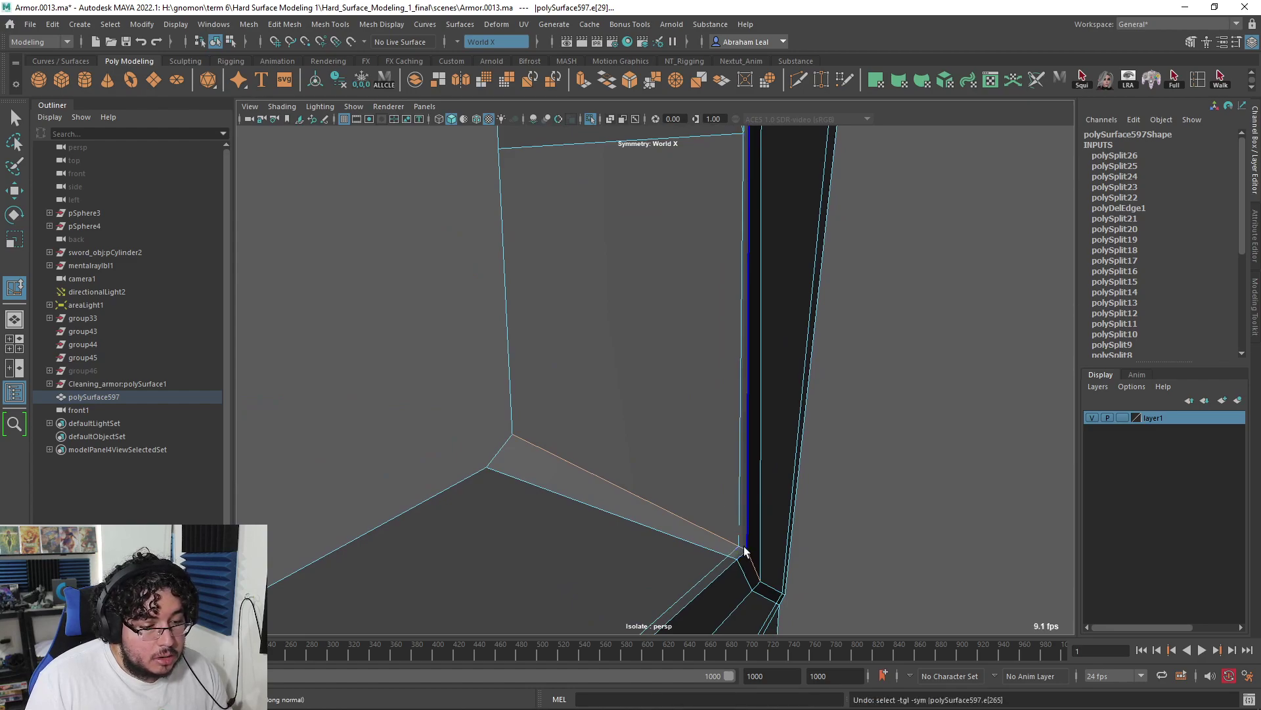
{"action": "middle_click_drag", "start_coordinate": [741, 549], "coordinate": [707, 473], "text": "alt"}
{"action": "scroll", "coordinate": [705, 471], "scroll_direction": "up", "scroll_amount": 3}
{"action": "right_click_drag", "start_coordinate": [704, 471], "coordinate": [628, 415], "text": "alt"}
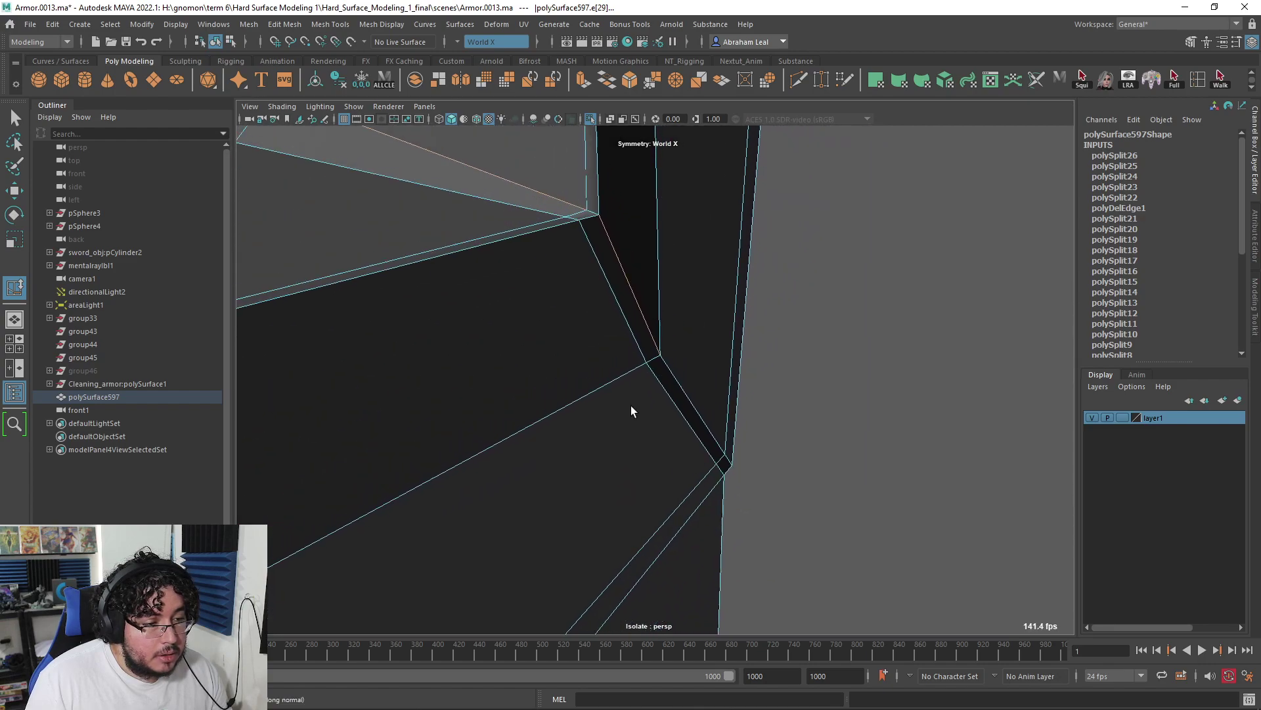
{"action": "left_click_drag", "start_coordinate": [593, 214], "coordinate": [627, 289], "text": "alt"}
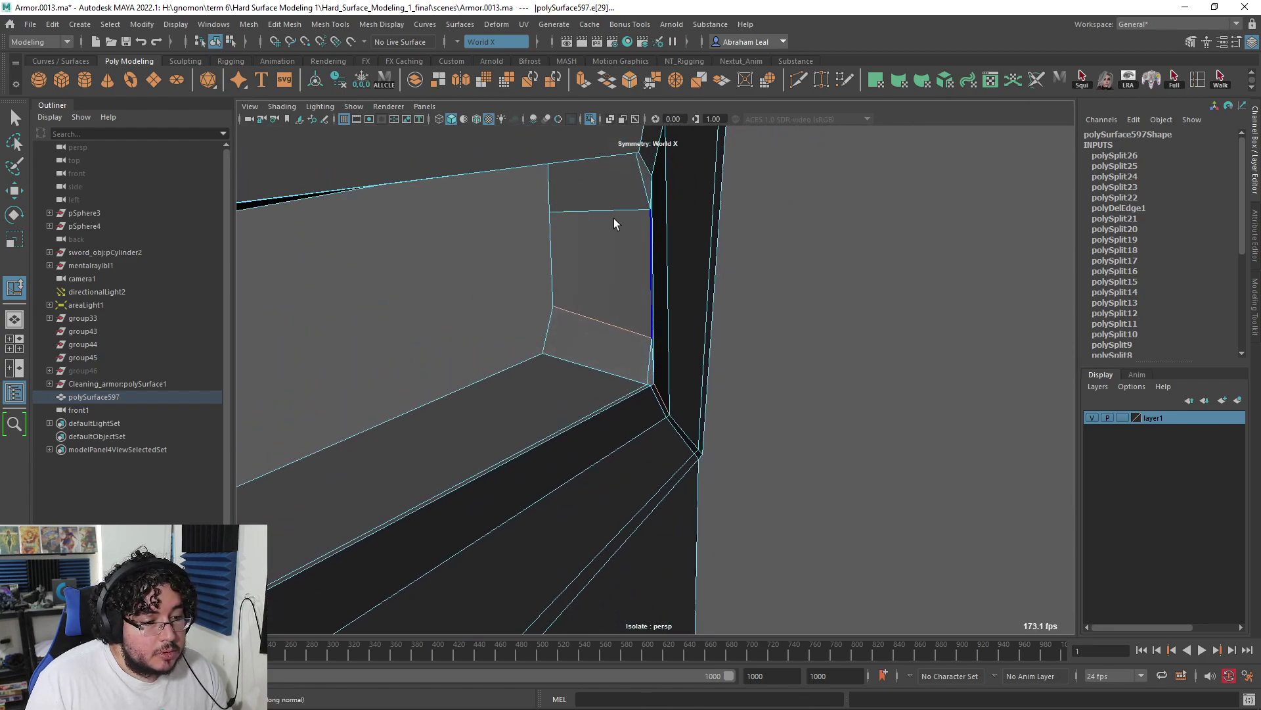
Step: Move the diagonal edges at the eye opening's lower outer corner upward on the frame's inner side and adjust their depth
{"action": "left_click", "coordinate": [666, 331]}
{"action": "left_click_drag", "start_coordinate": [663, 335], "coordinate": [644, 348], "text": "alt"}
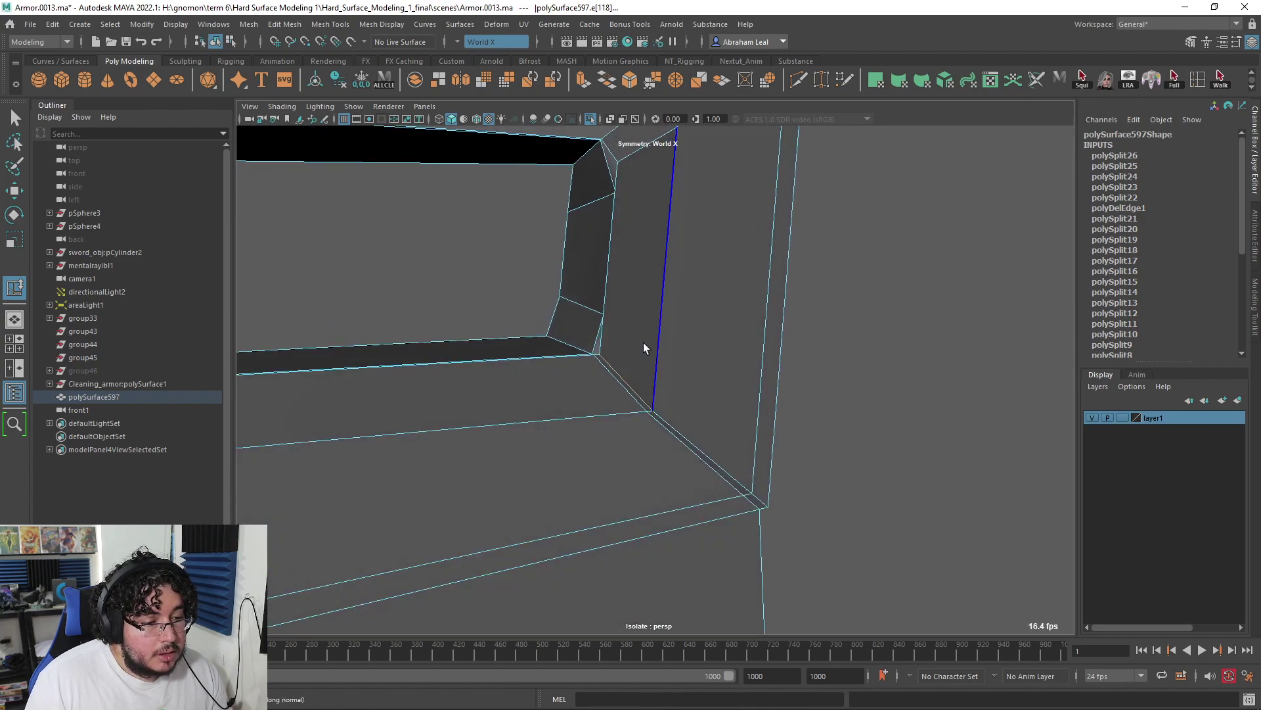
{"action": "left_click", "coordinate": [750, 362]}
{"action": "left_click", "coordinate": [633, 372]}
{"action": "key", "text": "w"}
{"action": "left_click_drag", "start_coordinate": [629, 321], "coordinate": [631, 297]}
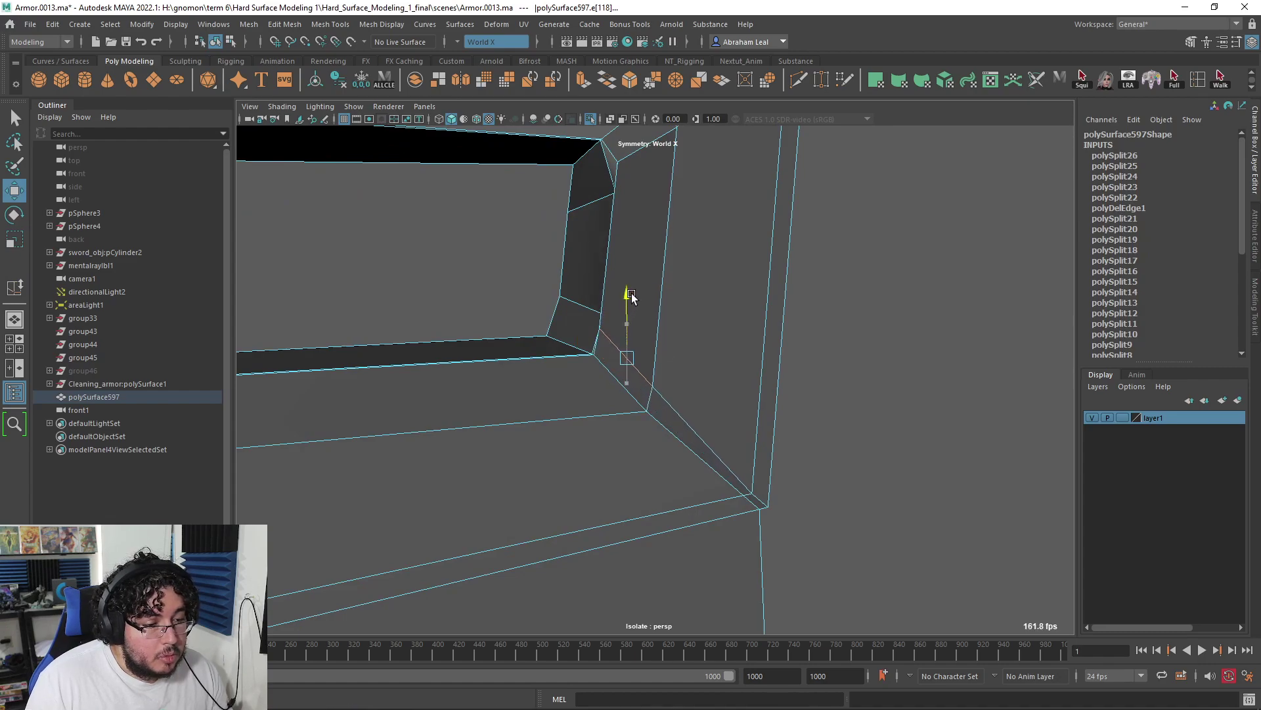
{"action": "left_click_drag", "start_coordinate": [582, 356], "coordinate": [594, 354]}
{"action": "left_click_drag", "start_coordinate": [598, 354], "coordinate": [657, 326], "text": "alt"}
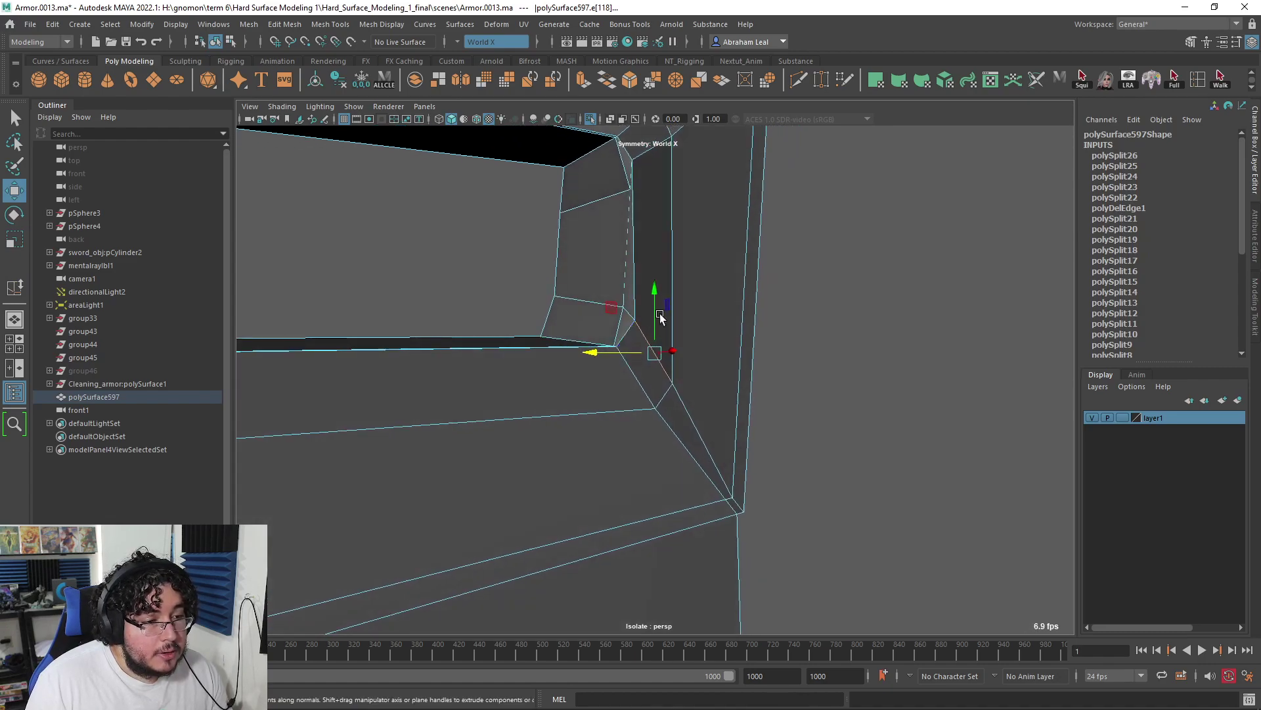
Step: Reposition the vertices at the eye opening's upper outer corner on the frame's inner side to even out the spacing
{"action": "middle_click_drag", "start_coordinate": [657, 327], "coordinate": [637, 414], "text": "alt"}
{"action": "right_click_drag", "start_coordinate": [629, 242], "coordinate": [573, 244]}
{"action": "left_click", "coordinate": [612, 247]}
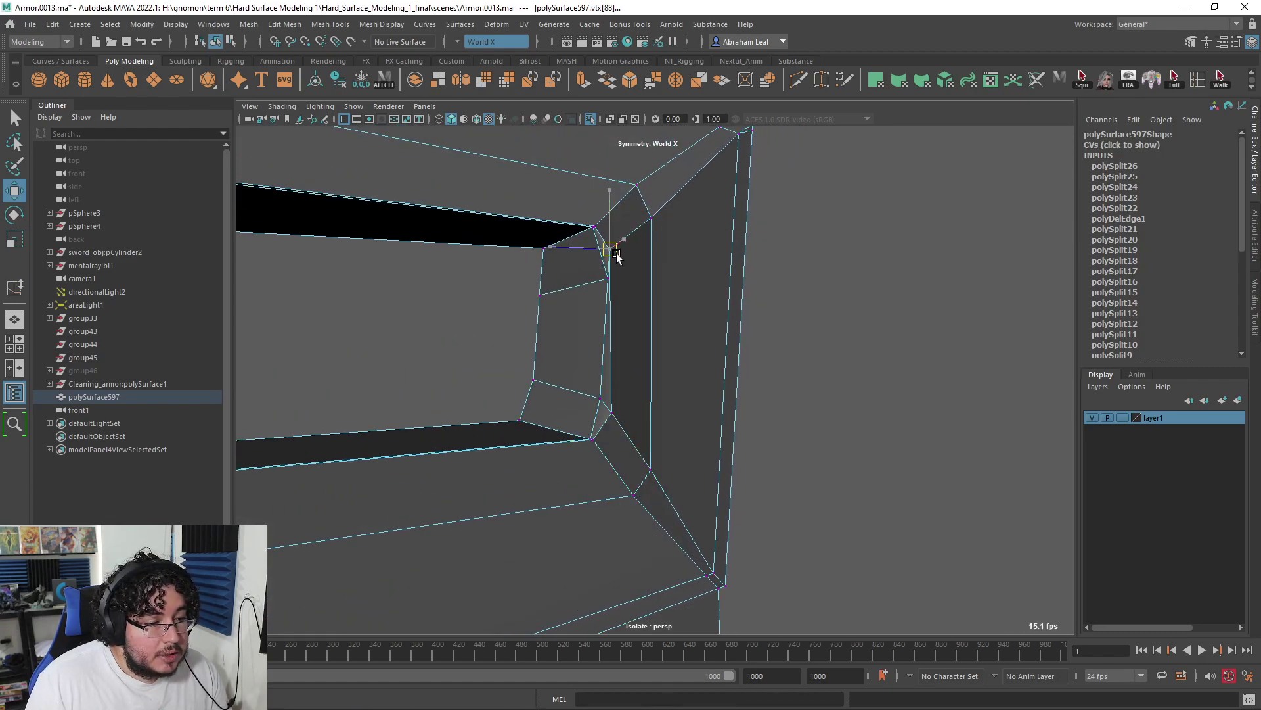
{"action": "left_click_drag", "start_coordinate": [609, 275], "coordinate": [607, 264]}
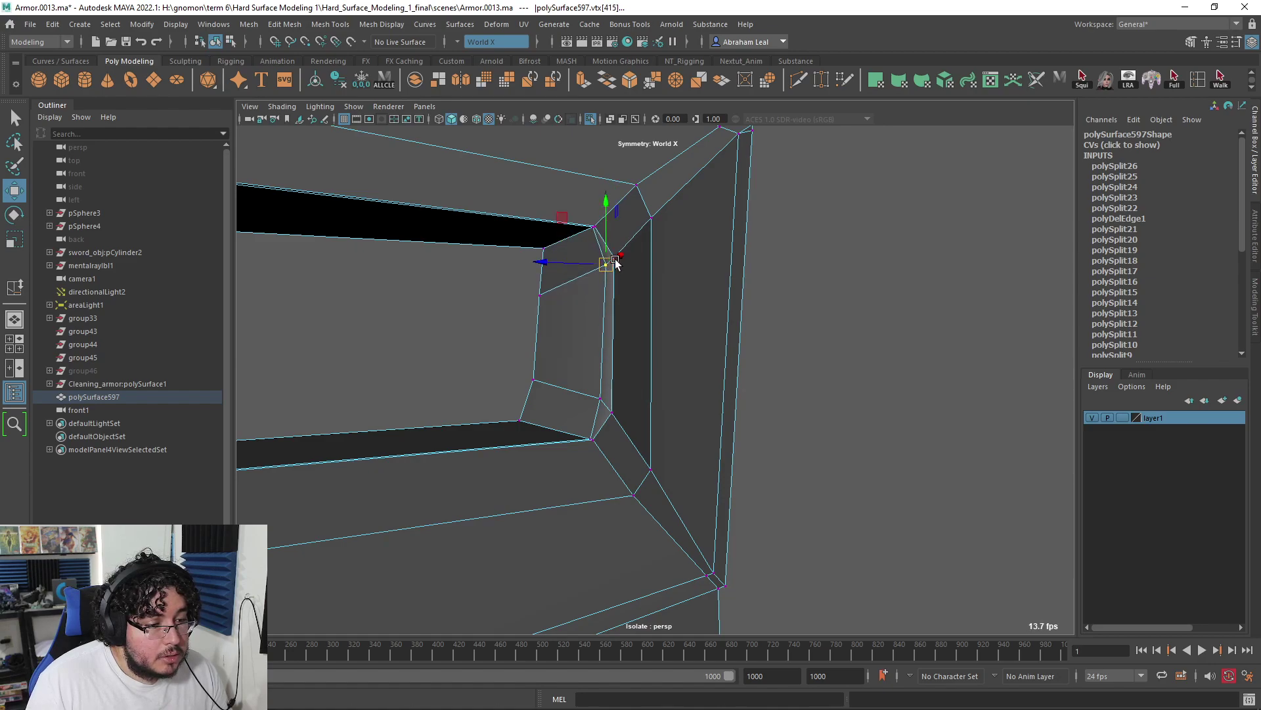
{"action": "left_click_drag", "start_coordinate": [826, 276], "coordinate": [890, 279], "text": "alt"}
{"action": "left_click", "coordinate": [890, 279]}
Step: Adjust the vertex at the eye opening's lower outer corner on the inner side and preview the result smoothed
{"action": "left_click", "coordinate": [677, 413]}
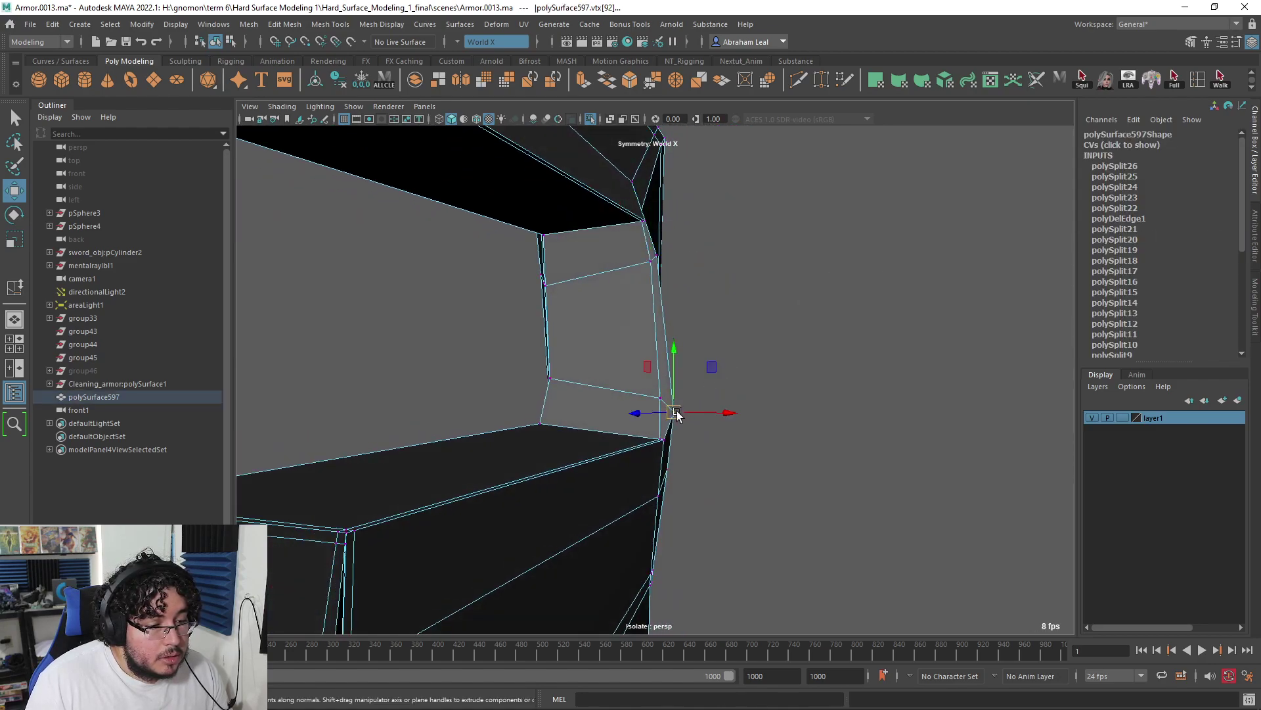
{"action": "left_click", "coordinate": [674, 411]}
{"action": "left_click_drag", "start_coordinate": [667, 408], "coordinate": [667, 408]}
{"action": "left_click_drag", "start_coordinate": [667, 408], "coordinate": [661, 324], "text": "alt"}
{"action": "key", "text": "3"}
{"action": "right_click_drag", "start_coordinate": [854, 271], "coordinate": [713, 268], "text": "alt"}
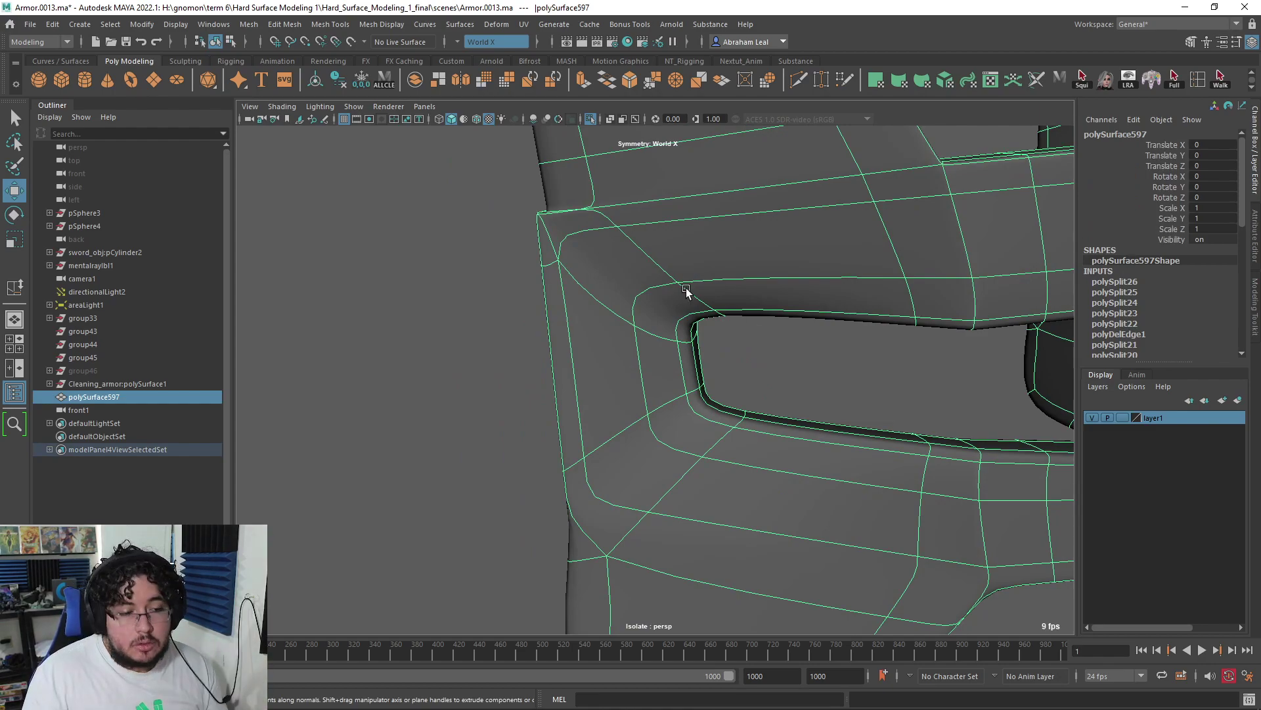
{"action": "left_click", "coordinate": [753, 359]}
Step: Shift the vertices at the upper and lower ends of the eye opening's outer wall sideways in wireframe display, then restore shading
{"action": "left_click_drag", "start_coordinate": [753, 359], "coordinate": [634, 334], "text": "alt"}
{"action": "left_click", "coordinate": [699, 365]}
{"action": "key", "text": "1"}
{"action": "right_click_drag", "start_coordinate": [633, 333], "coordinate": [573, 334]}
{"action": "left_click_drag", "start_coordinate": [632, 333], "coordinate": [652, 309], "text": "alt"}
{"action": "left_click_drag", "start_coordinate": [652, 298], "coordinate": [613, 323]}
{"action": "key", "text": "4"}
{"action": "left_click_drag", "start_coordinate": [613, 324], "coordinate": [673, 316], "text": "alt"}
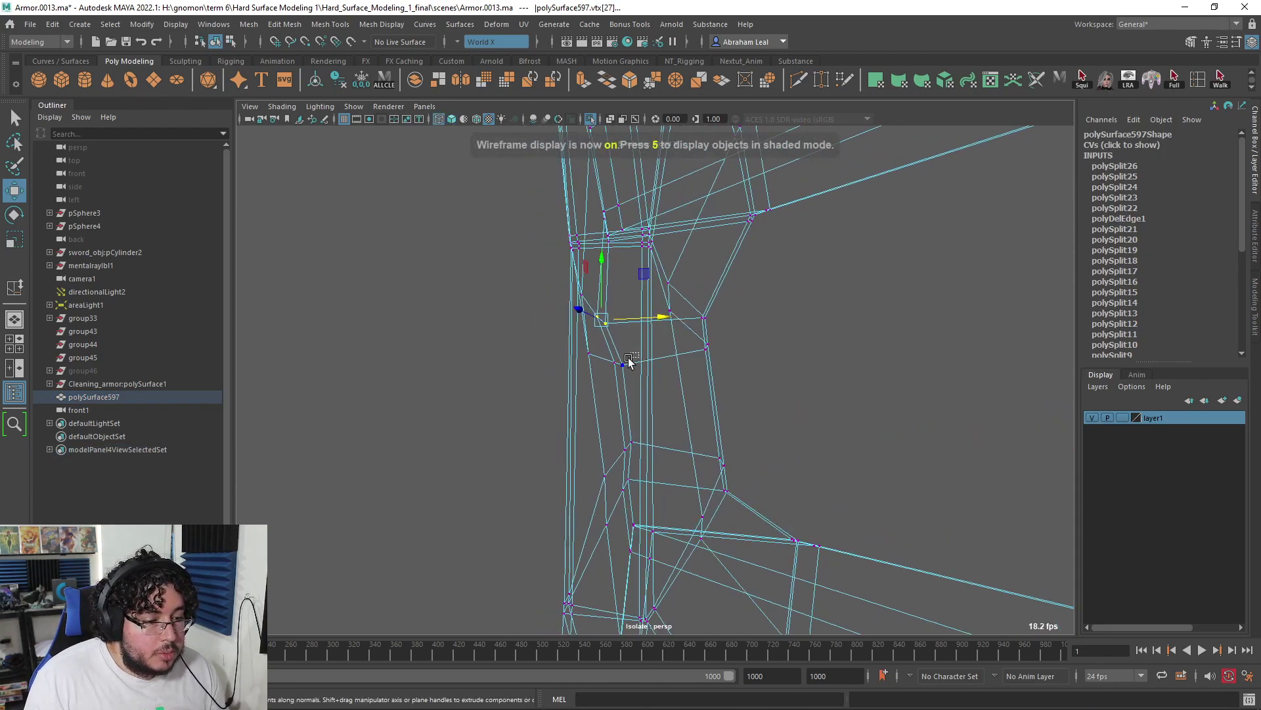
{"action": "left_click_drag", "start_coordinate": [644, 413], "coordinate": [637, 492], "text": "alt"}
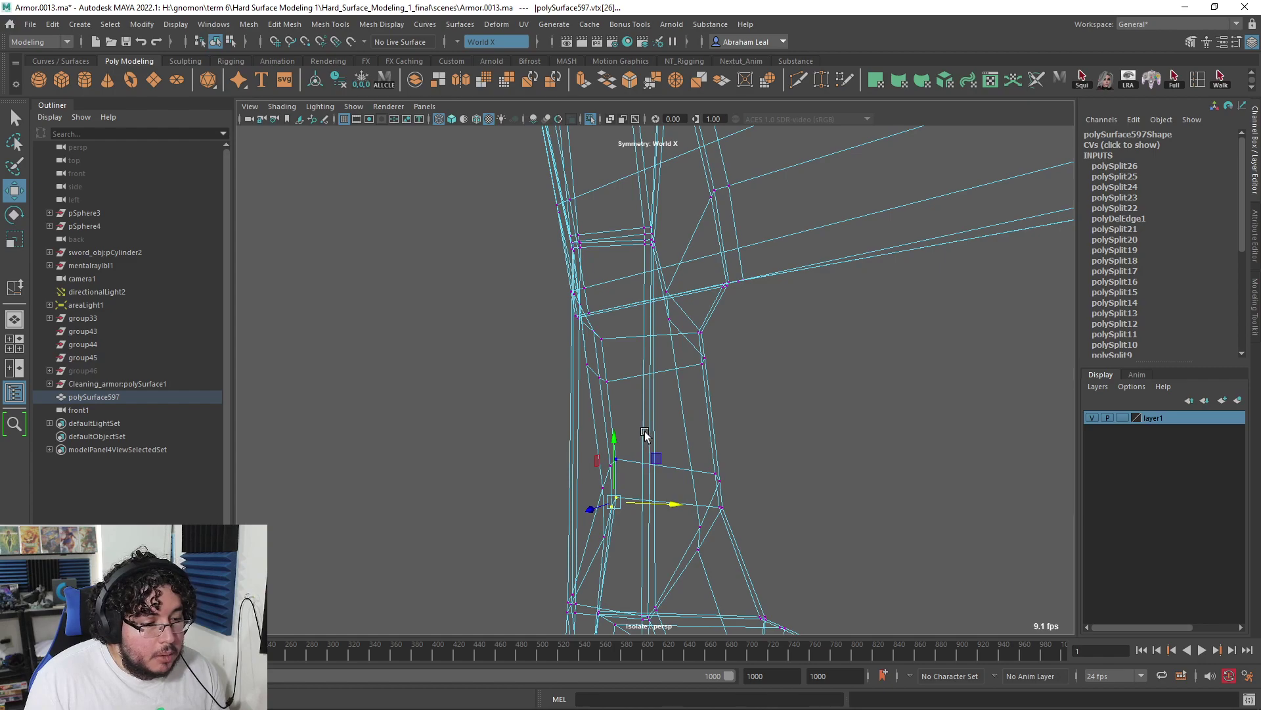
{"action": "mouse_move", "coordinate": [665, 485]}
{"action": "left_mouse_down"}
{"action": "mouse_move", "coordinate": [715, 515]}
{"action": "mouse_move", "coordinate": [667, 423]}
{"action": "mouse_move", "coordinate": [726, 411]}
{"action": "left_mouse_up"}
{"action": "key", "text": "3"}
{"action": "key", "text": "6"}
Step: Examine the frame's lower outer corner, where the side panel meets the lower panel, smoothed and unsmoothed
{"action": "right_click_drag", "start_coordinate": [726, 411], "coordinate": [653, 396], "text": "alt"}
{"action": "right_click_drag", "start_coordinate": [652, 397], "coordinate": [745, 320]}
{"action": "right_click_drag", "start_coordinate": [733, 331], "coordinate": [659, 394], "text": "alt"}
{"action": "left_click_drag", "start_coordinate": [659, 394], "coordinate": [673, 370], "text": "alt"}
{"action": "right_click_drag", "start_coordinate": [659, 346], "coordinate": [692, 320]}
{"action": "key", "text": "1"}
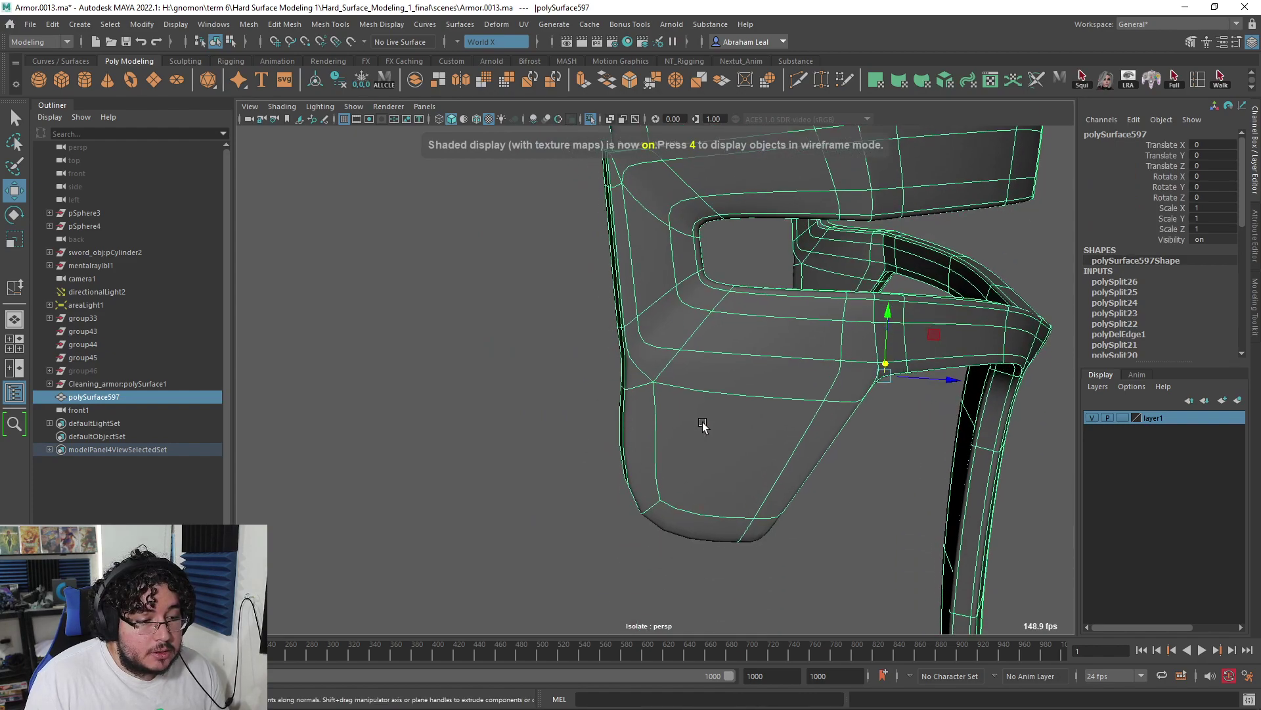
{"action": "scroll", "coordinate": [683, 414], "scroll_direction": "up", "scroll_amount": 3}
{"action": "scroll", "coordinate": [631, 404], "scroll_direction": "up", "scroll_amount": 4}
Step: Cut a support edge from the front vertex at the frame's lower outer corner around the side thickness to the inner face
{"action": "key", "text": "y"}
{"action": "left_click_drag", "start_coordinate": [600, 358], "coordinate": [645, 406], "text": "alt"}
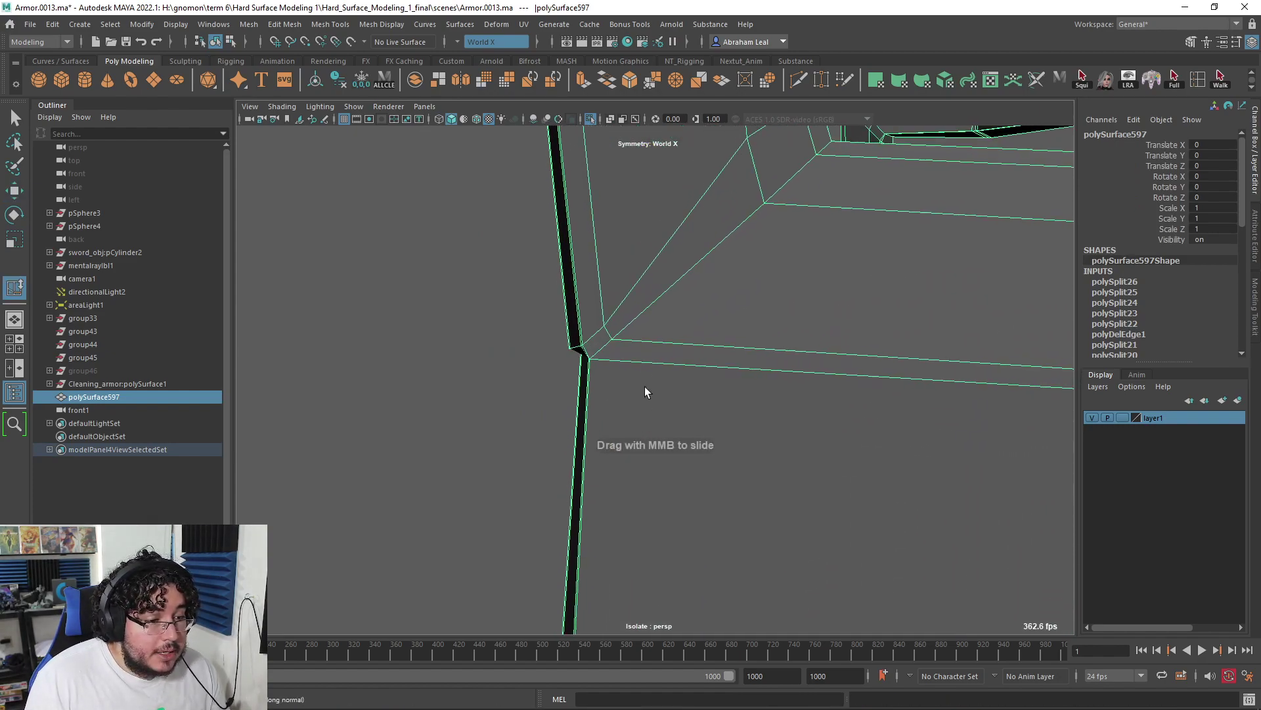
{"action": "right_click_drag", "start_coordinate": [645, 406], "coordinate": [620, 400], "text": "alt"}
{"action": "left_click_drag", "start_coordinate": [619, 400], "coordinate": [599, 396], "text": "alt"}
{"action": "middle_click_drag", "start_coordinate": [598, 396], "coordinate": [599, 326], "text": "alt"}
{"action": "right_click_drag", "start_coordinate": [599, 326], "coordinate": [718, 476], "text": "alt"}
{"action": "left_click_drag", "start_coordinate": [718, 476], "coordinate": [642, 426], "text": "alt"}
{"action": "right_click_drag", "start_coordinate": [642, 427], "coordinate": [684, 351], "text": "alt"}
{"action": "left_click", "coordinate": [673, 426]}
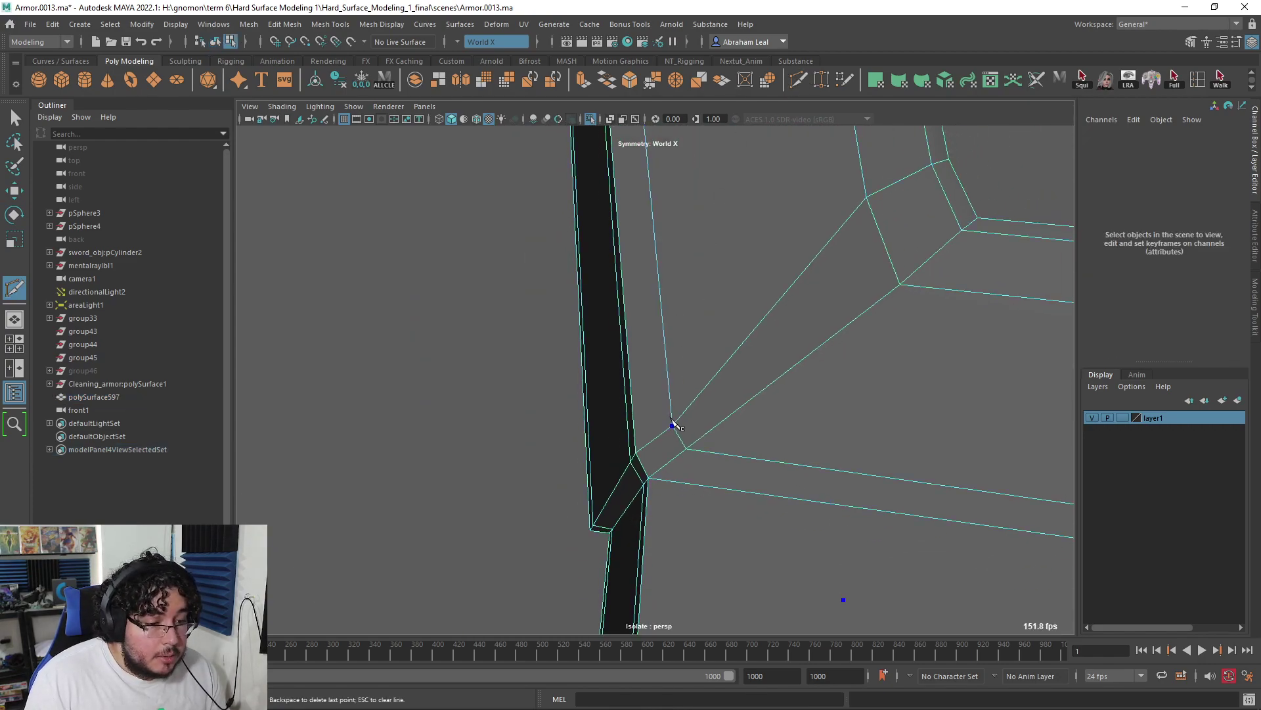
{"action": "left_click_drag", "start_coordinate": [637, 452], "coordinate": [741, 406], "text": "alt"}
{"action": "right_click_drag", "start_coordinate": [741, 406], "coordinate": [643, 311], "text": "alt"}
{"action": "left_click_drag", "start_coordinate": [643, 312], "coordinate": [703, 439], "text": "alt"}
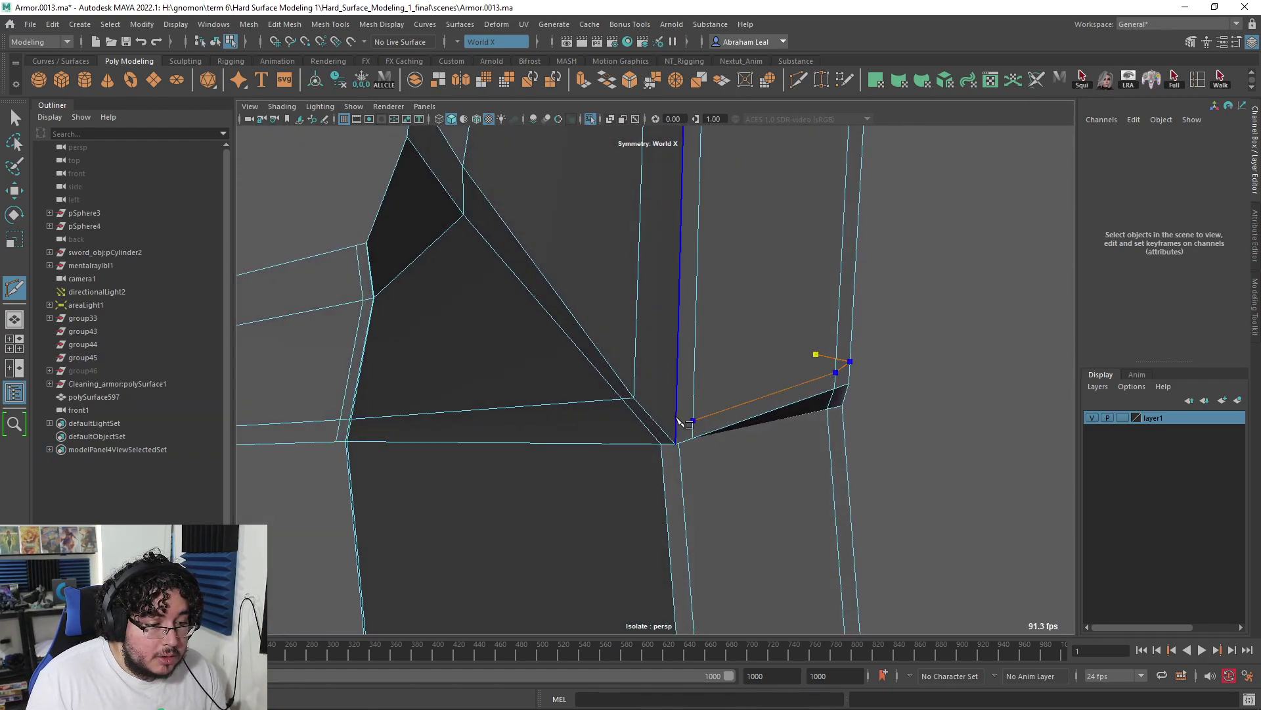
{"action": "left_click", "coordinate": [635, 398]}
{"action": "right_click", "coordinate": [635, 398]}
{"action": "right_click_drag", "start_coordinate": [635, 398], "coordinate": [776, 304], "text": "alt"}
Step: Preview the lower outer corner smoothed and insert a support edge loop across the lower panel, just below the eye bar
{"action": "key", "text": "3"}
{"action": "key", "text": "q"}
{"action": "left_click", "coordinate": [801, 325]}
{"action": "left_click", "coordinate": [672, 409]}
{"action": "key", "text": "1"}
{"action": "left_click_drag", "start_coordinate": [672, 410], "coordinate": [724, 325], "text": "alt"}
{"action": "key", "text": "y"}
{"action": "left_click", "coordinate": [680, 350], "text": "ctrl"}
{"action": "key", "text": "Return"}
{"action": "left_click_drag", "start_coordinate": [714, 563], "coordinate": [615, 443], "text": "alt"}
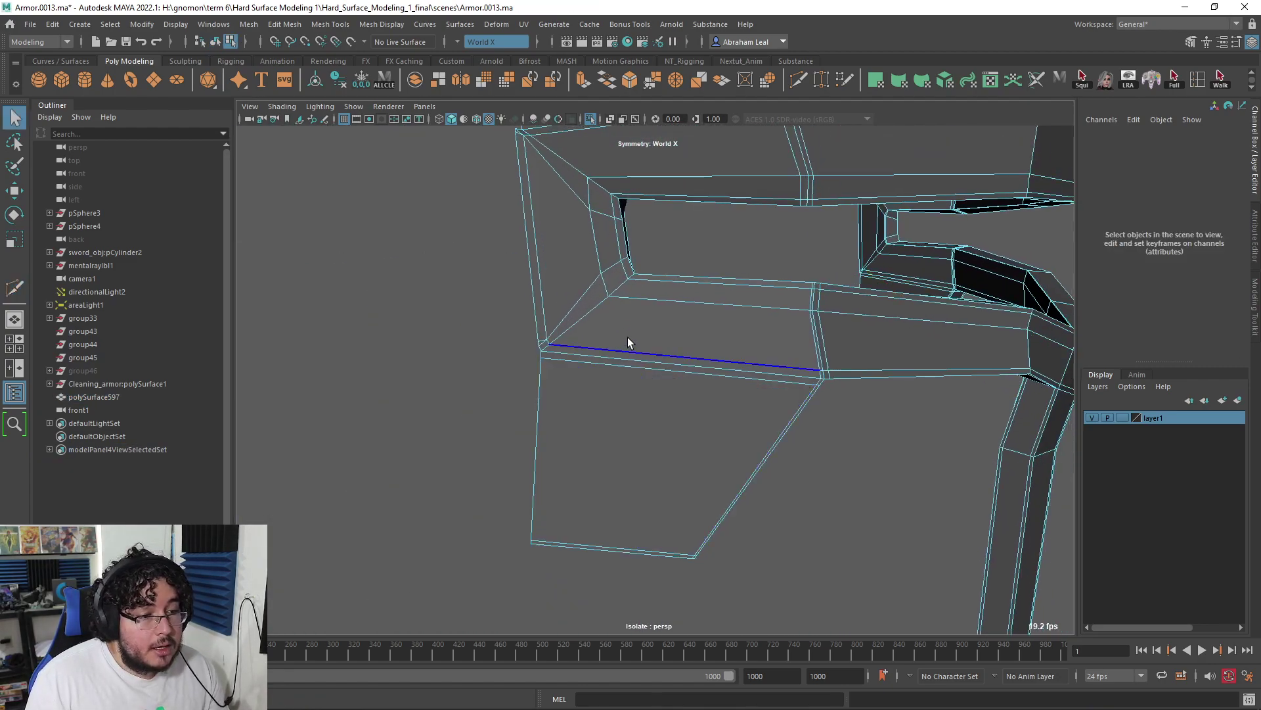
Step: Examine the junction between the eye bar and the lower panel with its new support loop in smooth preview
{"action": "right_click_drag", "start_coordinate": [629, 338], "coordinate": [704, 273]}
{"action": "left_click", "coordinate": [704, 273]}
{"action": "left_click", "coordinate": [608, 335]}
{"action": "left_click_drag", "start_coordinate": [601, 336], "coordinate": [583, 347], "text": "alt"}
{"action": "right_click_drag", "start_coordinate": [583, 347], "coordinate": [684, 368], "text": "alt"}
{"action": "left_click_drag", "start_coordinate": [683, 369], "coordinate": [628, 358], "text": "alt"}
{"action": "left_click_drag", "start_coordinate": [590, 439], "coordinate": [649, 336], "text": "alt"}
{"action": "key", "text": "3"}
{"action": "right_click_drag", "start_coordinate": [650, 335], "coordinate": [698, 354]}
Step: Insert a support edge loop along the lower panel's outer edge and up to the eye opening's lower corner, and inspect the corner
{"action": "key", "text": "1"}
{"action": "left_click_drag", "start_coordinate": [673, 436], "coordinate": [713, 348], "text": "alt"}
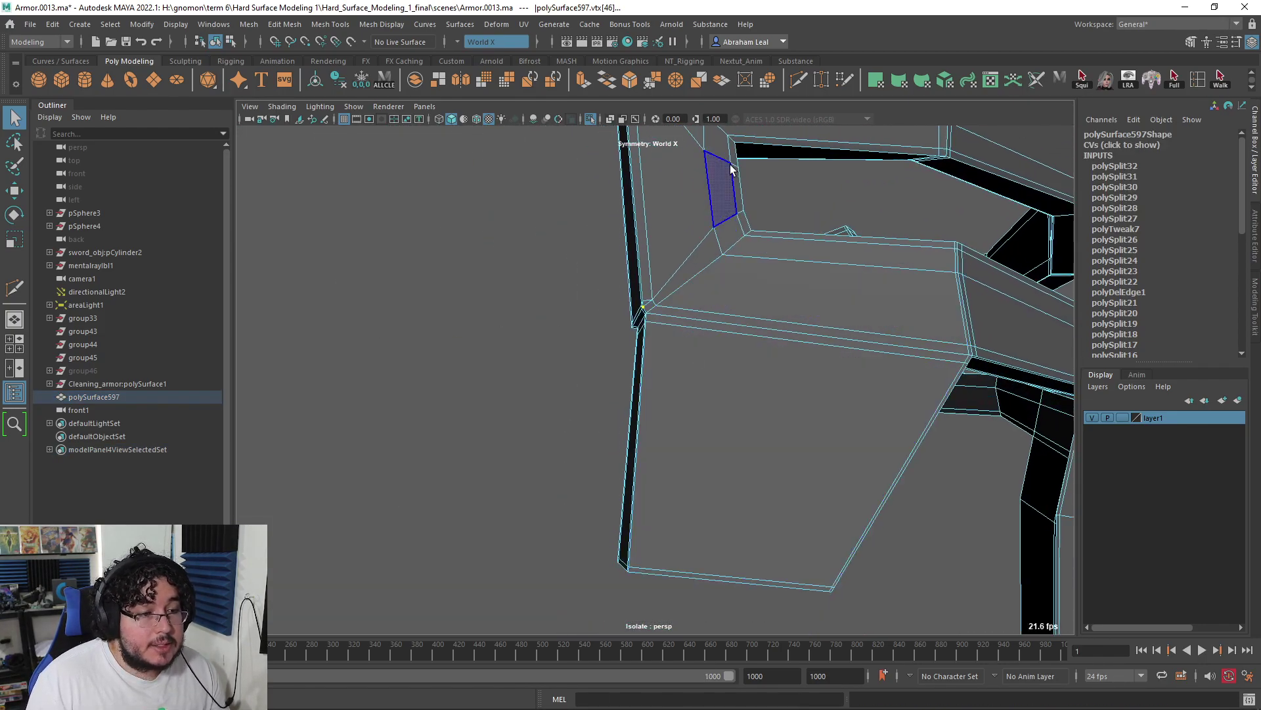
{"action": "left_click", "coordinate": [798, 80]}
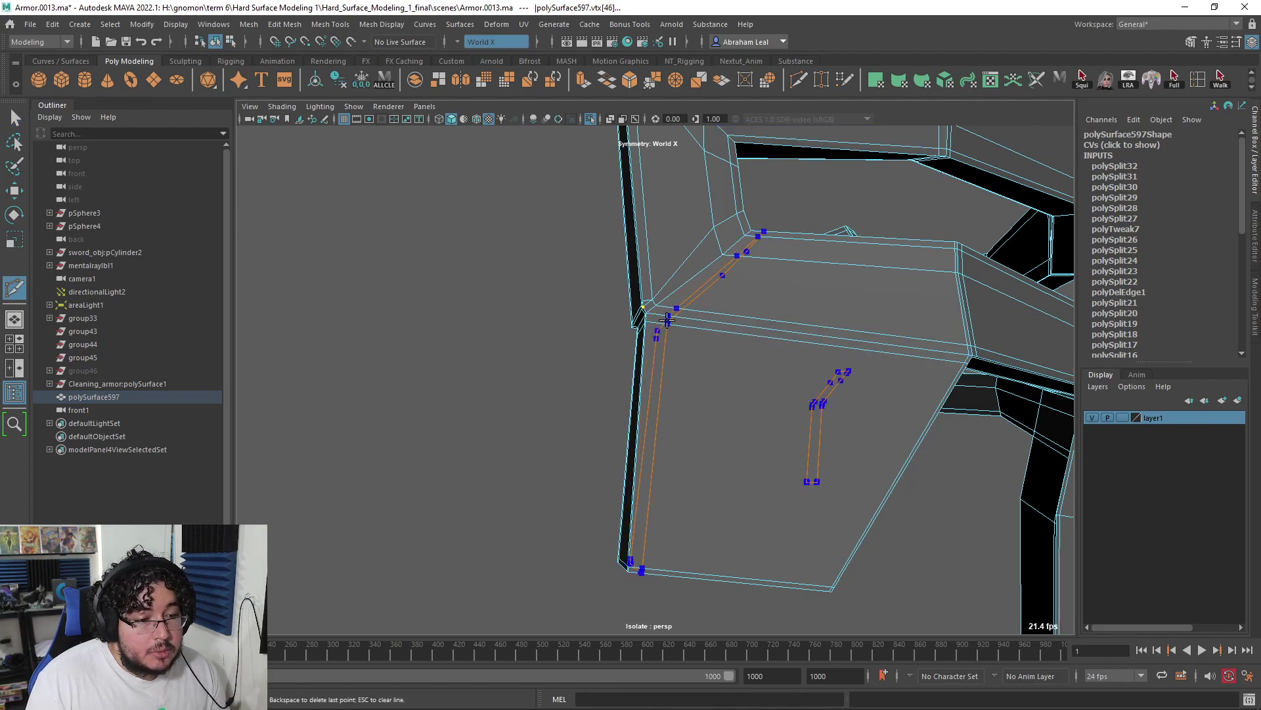
{"action": "left_click", "coordinate": [660, 320], "text": "ctrl"}
{"action": "left_click_drag", "start_coordinate": [910, 378], "coordinate": [867, 383], "text": "alt"}
{"action": "key", "text": "3"}
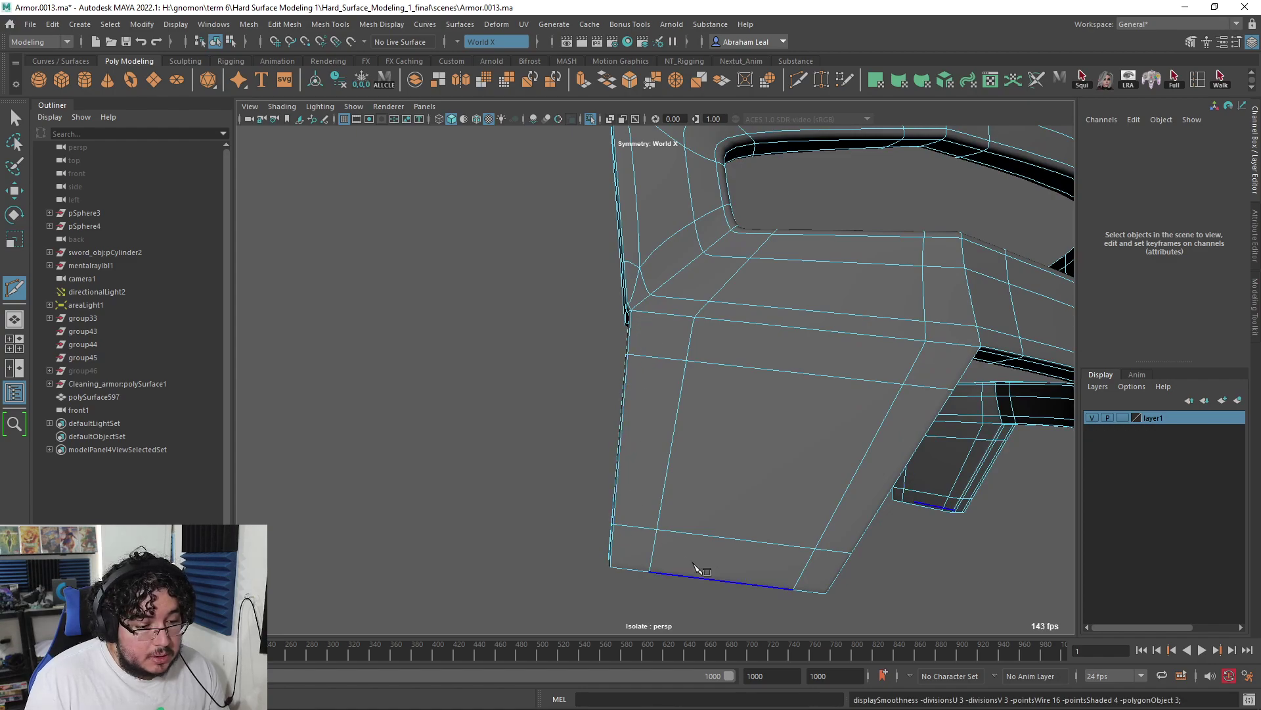
{"action": "key", "text": "1"}
{"action": "left_click_drag", "start_coordinate": [767, 330], "coordinate": [592, 430], "text": "alt"}
{"action": "right_click_drag", "start_coordinate": [621, 332], "coordinate": [774, 283]}
{"action": "left_click", "coordinate": [774, 283]}
{"action": "left_click_drag", "start_coordinate": [699, 344], "coordinate": [687, 366], "text": "alt"}
{"action": "left_click", "coordinate": [701, 349]}
Step: Slide the new loop's edges at the eye opening's lower outer corner, from front through to inner face, farther from the corner
{"action": "key", "text": "1"}
{"action": "right_click_drag", "start_coordinate": [687, 365], "coordinate": [710, 295], "text": "alt"}
{"action": "left_click", "coordinate": [672, 371]}
{"action": "left_click", "coordinate": [709, 341], "text": "shift"}
{"action": "left_click", "coordinate": [727, 320], "text": "shift"}
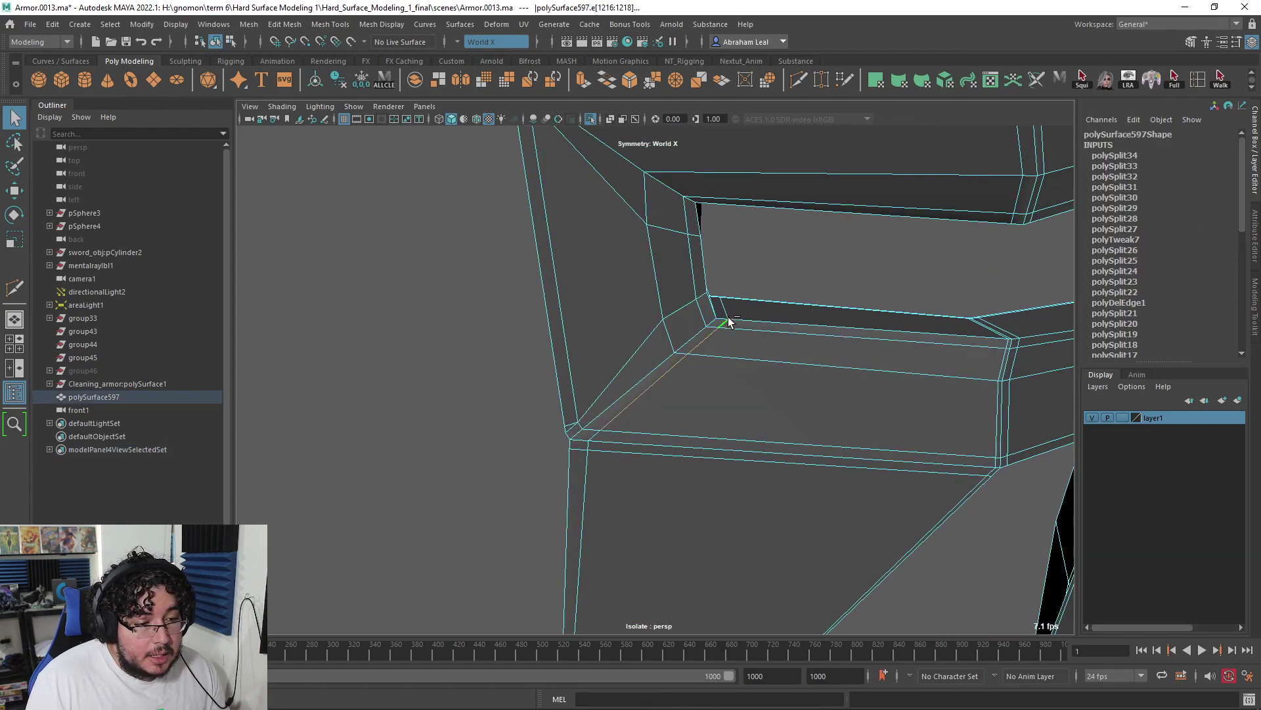
{"action": "left_click_drag", "start_coordinate": [725, 306], "coordinate": [546, 326], "text": "alt"}
{"action": "middle_click_drag", "start_coordinate": [546, 327], "coordinate": [661, 376], "text": "alt"}
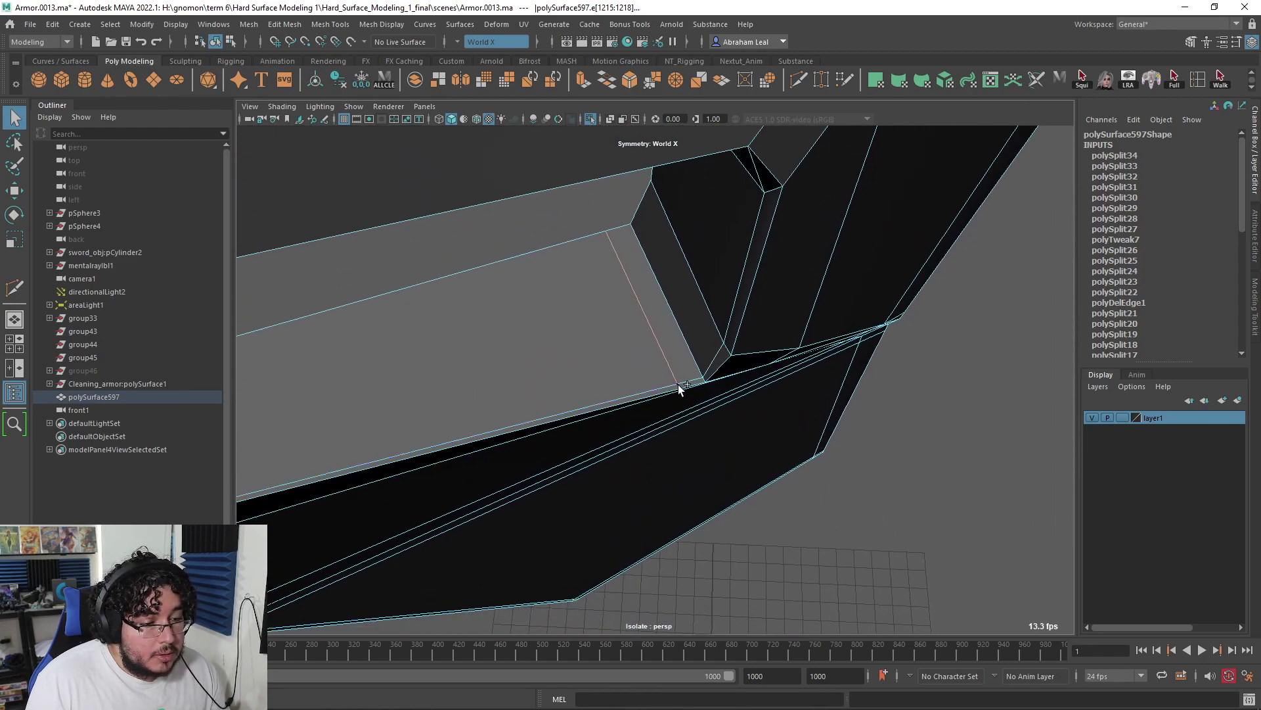
{"action": "left_click", "coordinate": [679, 386]}
{"action": "left_click_drag", "start_coordinate": [679, 386], "coordinate": [530, 227], "text": "alt"}
{"action": "double_click", "coordinate": [666, 343]}
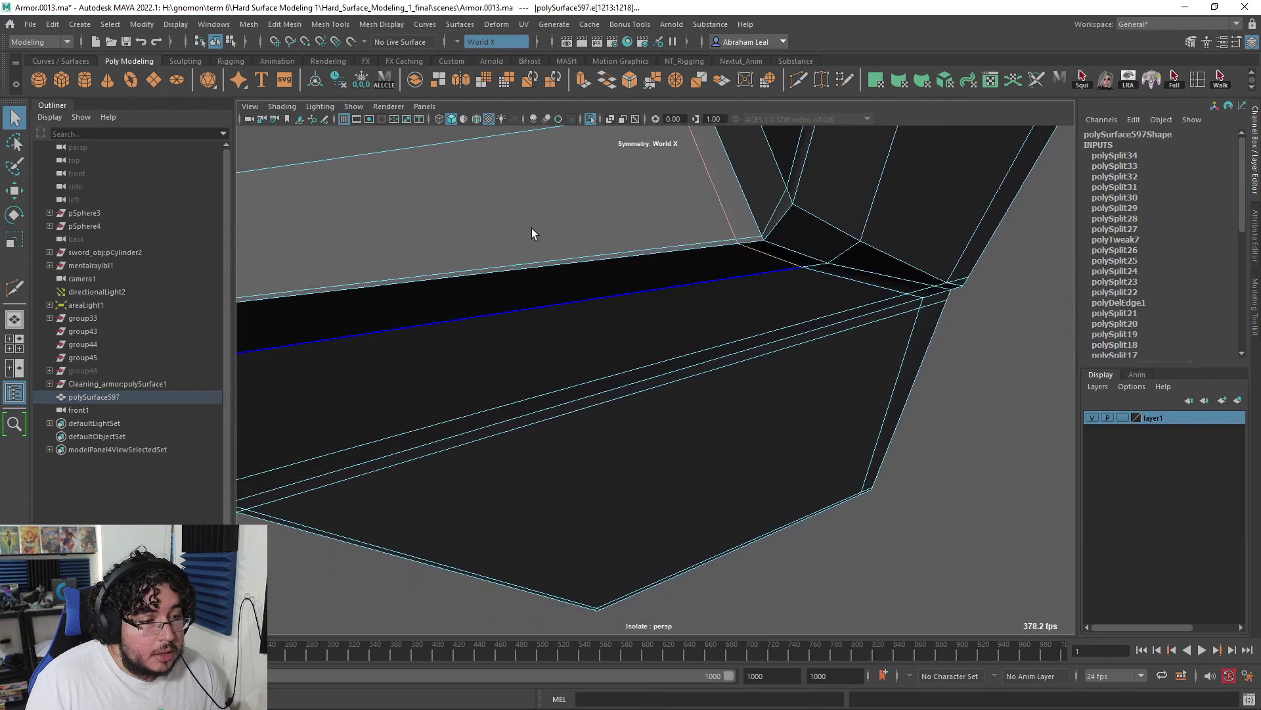
{"action": "left_click", "coordinate": [330, 25]}
{"action": "left_click", "coordinate": [363, 231]}
{"action": "left_click_drag", "start_coordinate": [369, 234], "coordinate": [648, 280], "text": "alt"}
{"action": "middle_click_drag", "start_coordinate": [645, 282], "coordinate": [641, 282]}
{"action": "left_click_drag", "start_coordinate": [641, 282], "coordinate": [681, 315], "text": "alt"}
Step: Examine the smoothed visor frame in object mode around the eye opening's outer corner and the lower panel
{"action": "key", "text": "3"}
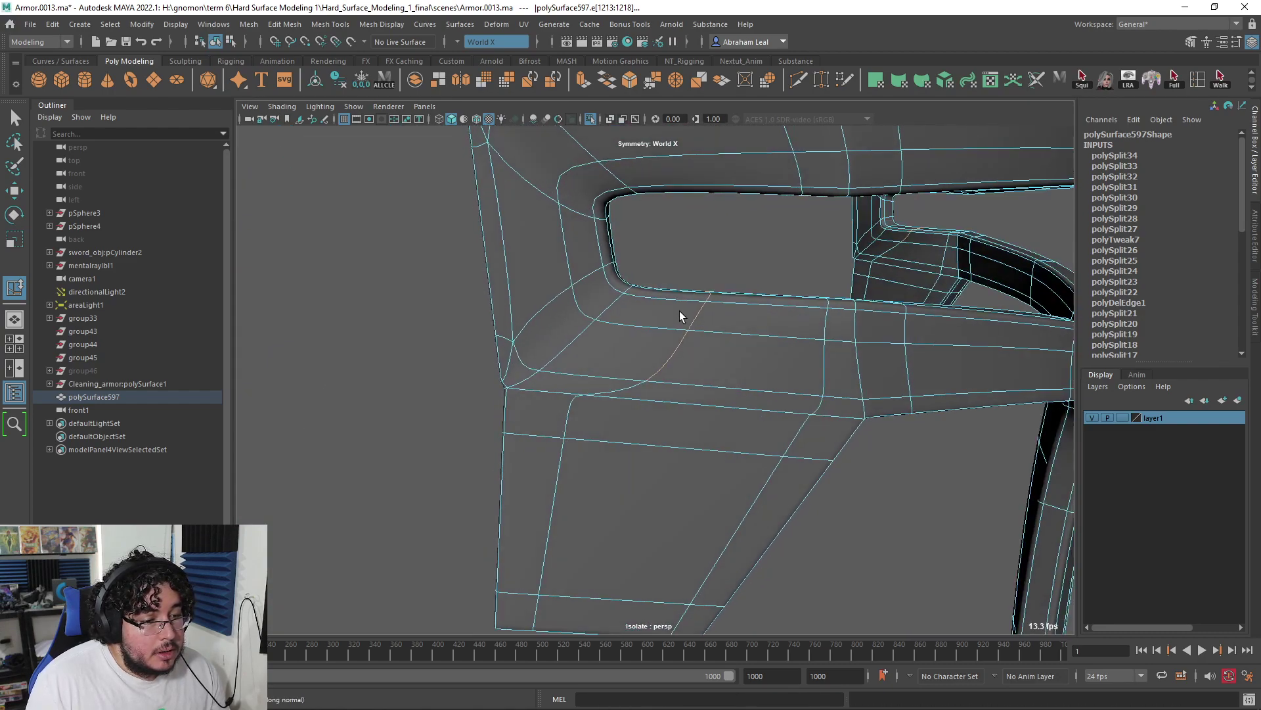
{"action": "right_click_drag", "start_coordinate": [681, 316], "coordinate": [742, 250]}
{"action": "left_click", "coordinate": [742, 250]}
{"action": "left_click_drag", "start_coordinate": [743, 249], "coordinate": [528, 355], "text": "alt"}
{"action": "scroll", "coordinate": [642, 318], "scroll_direction": "down", "scroll_amount": 6}
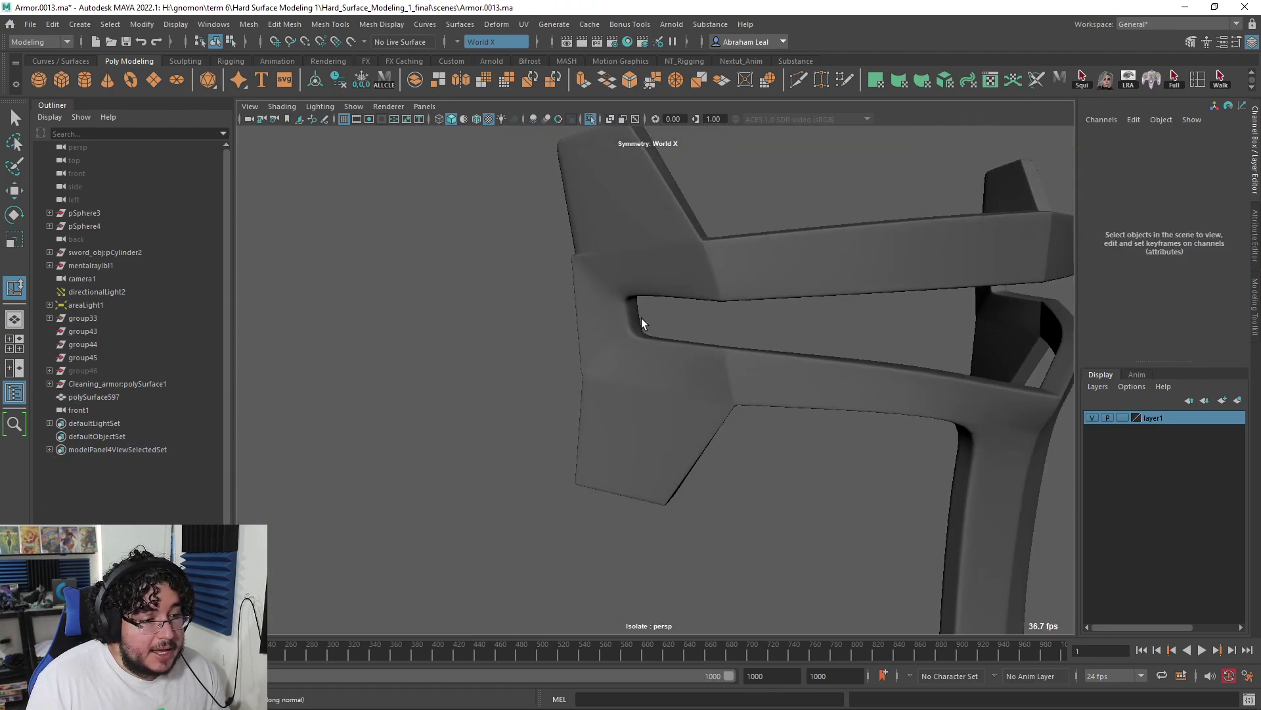